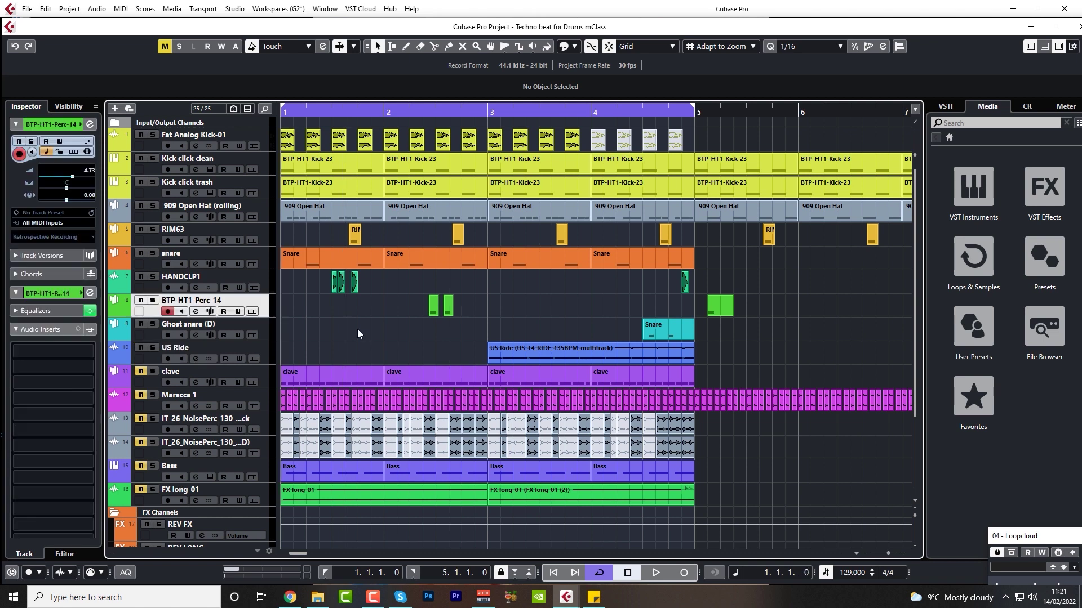
Step: Play the techno beat loop, return to bar 1 and start playback again
key("space")
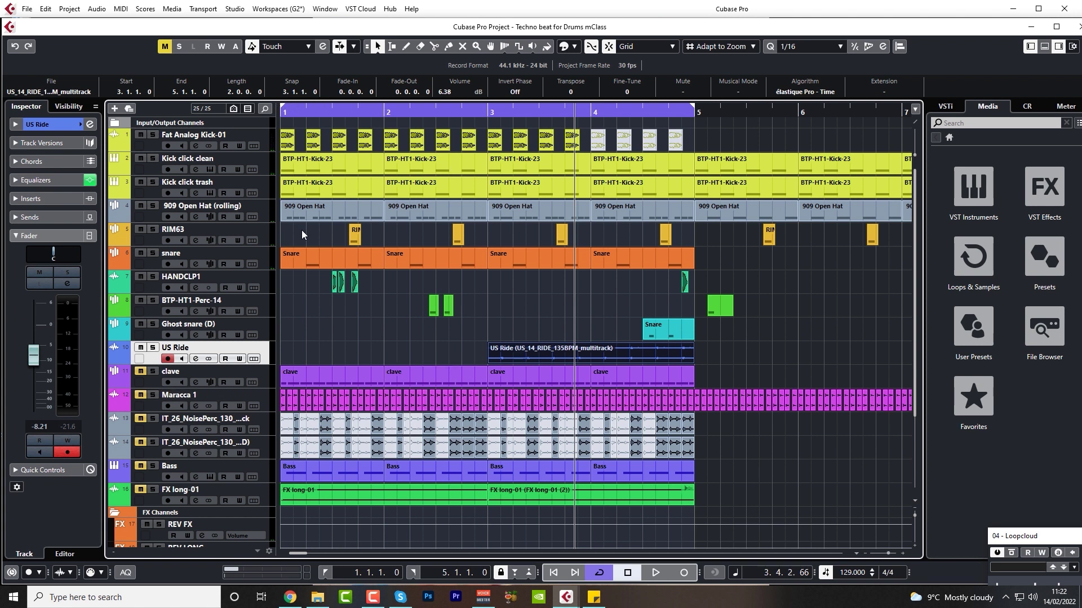
left_click(284, 112)
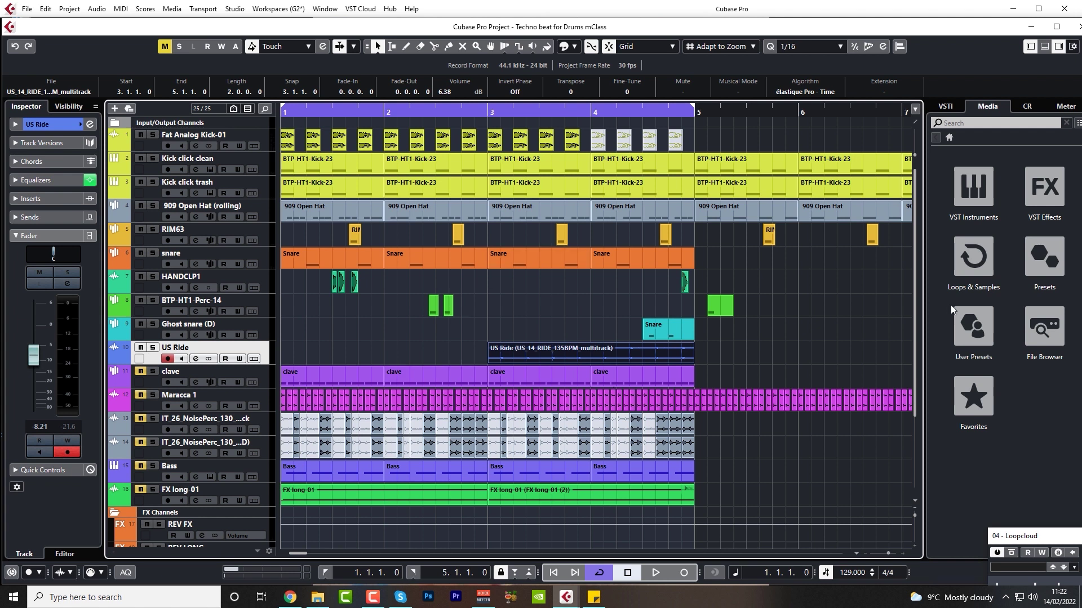
key("space")
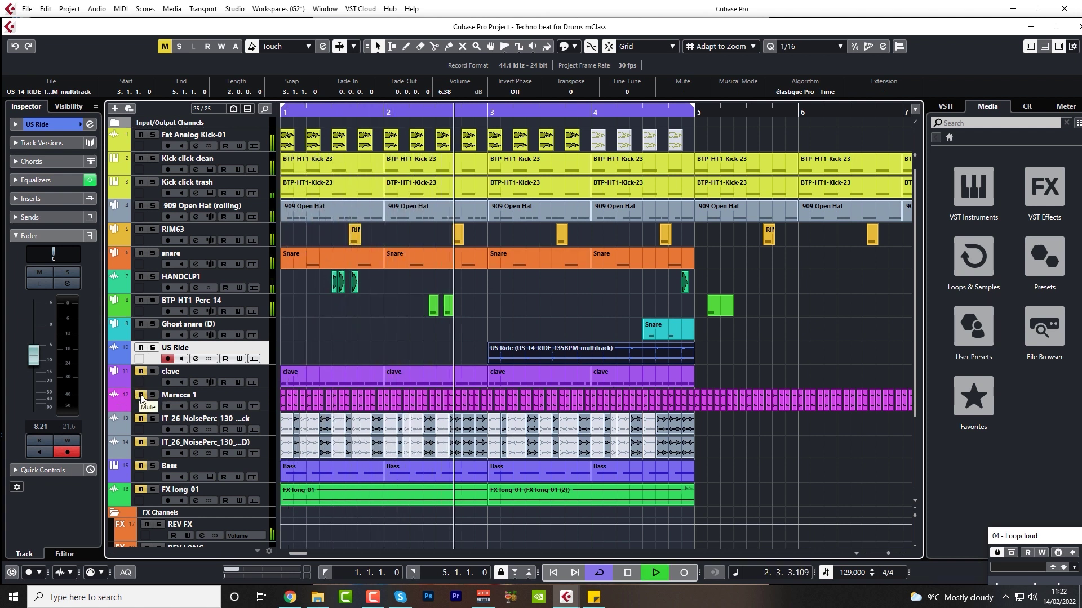
Step: Unmute the Maracca 1 and Bass tracks during playback, briefly auditioning the clave track before muting it again
left_click(141, 395)
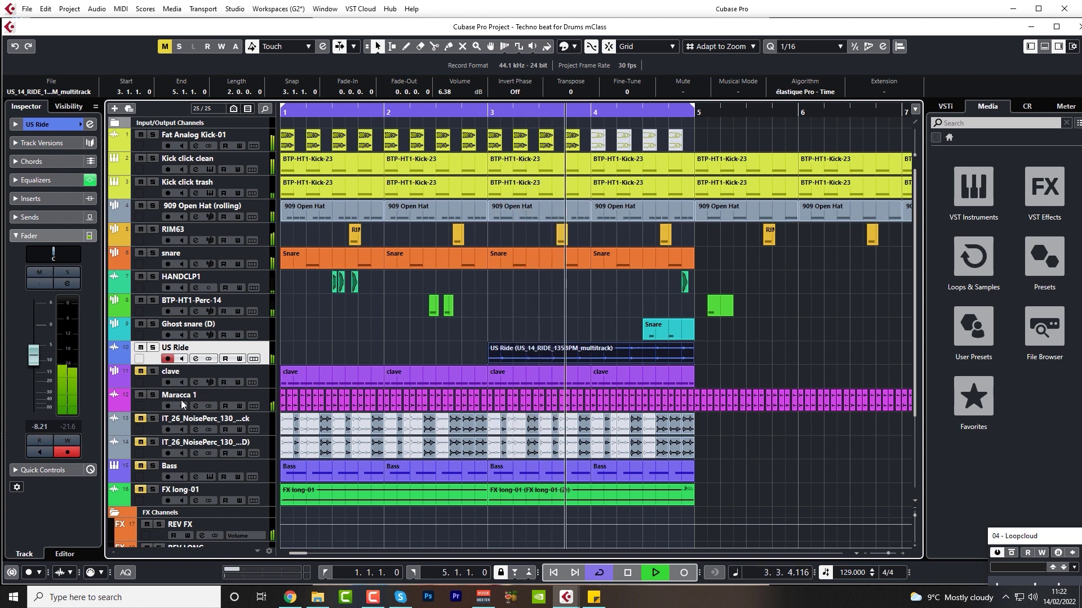
left_click(140, 371)
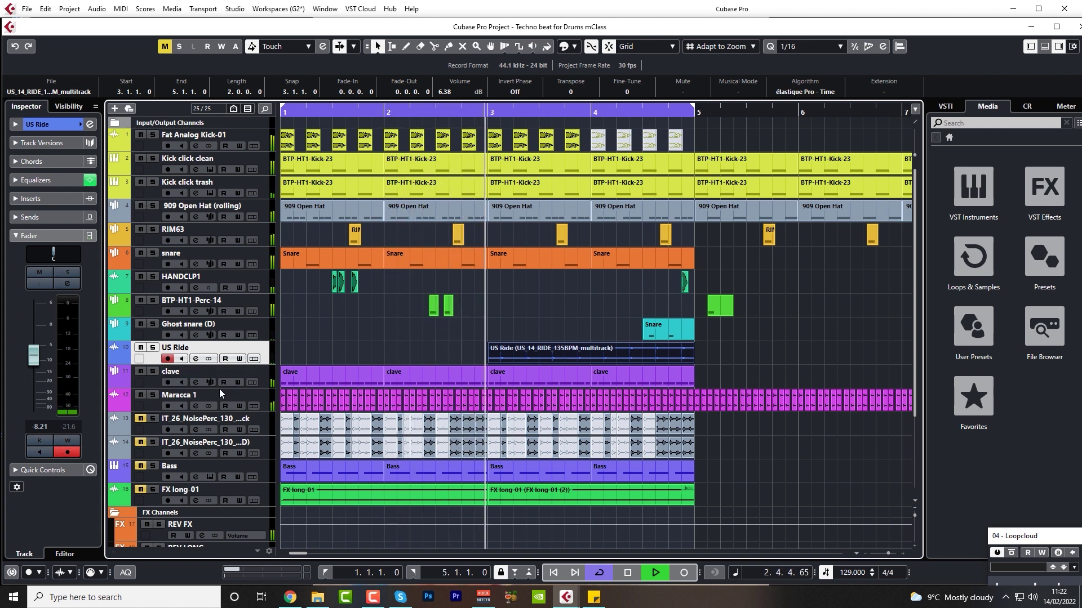
left_click(141, 372)
left_click(141, 466)
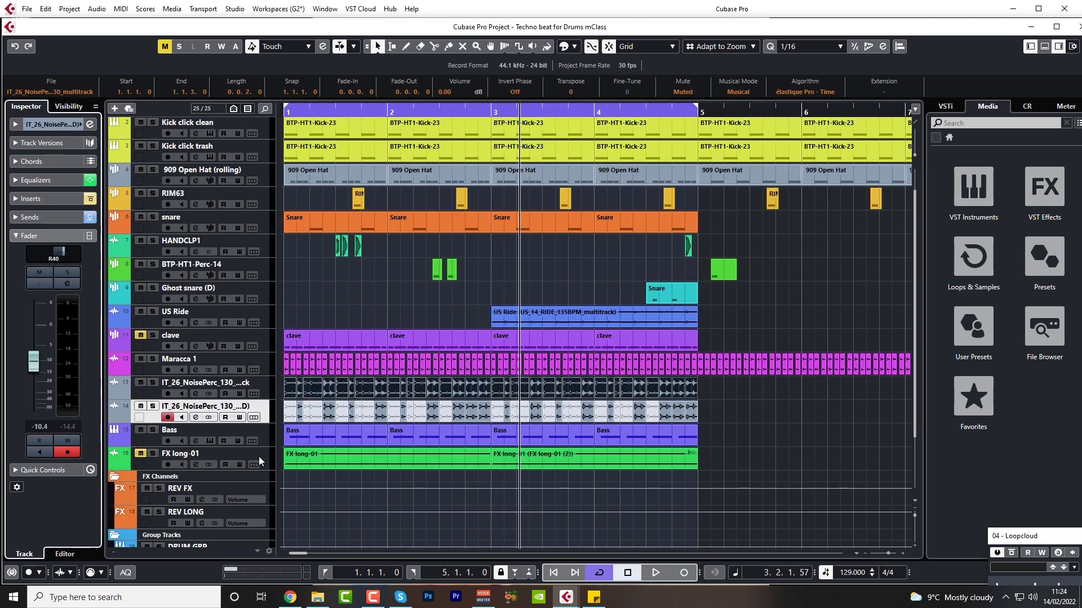
Step: Solo the FX long-01 track and play it from bar 1
left_click(152, 454)
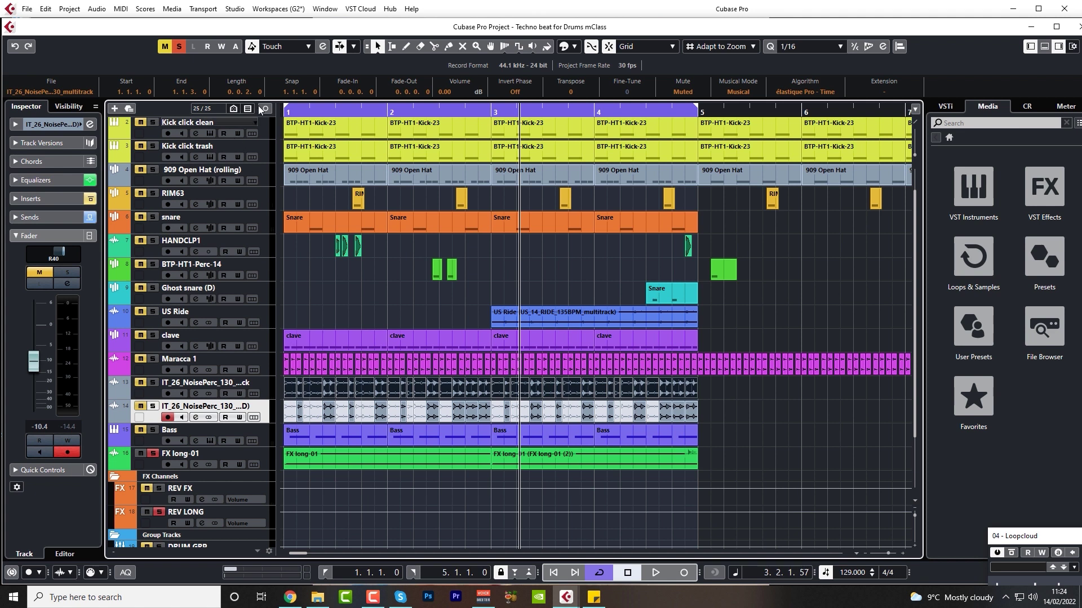
key("Home")
left_click(336, 156)
key("space")
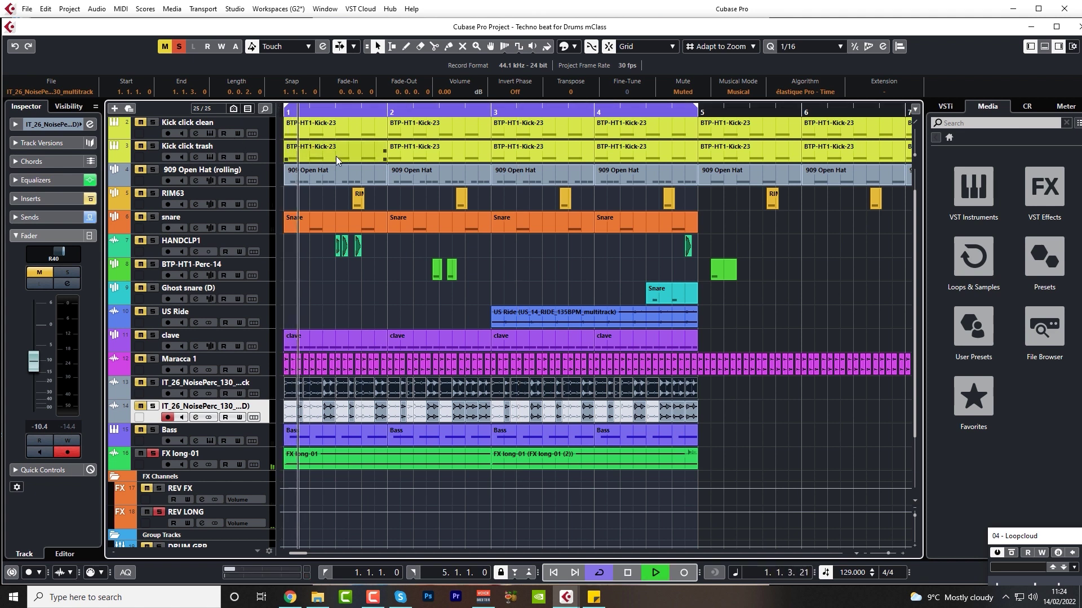
left_click(350, 537)
key("space")
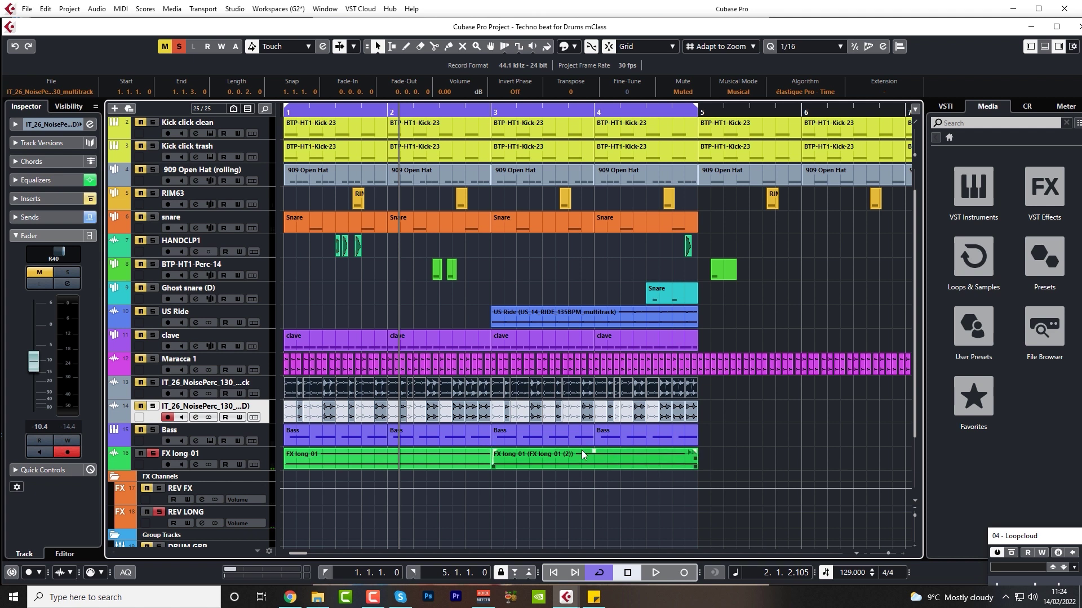
Step: Open the ShaperBox 2 insert on the FX long-01 track, examine its volume curve during playback and close the plug-in window
left_click(153, 469)
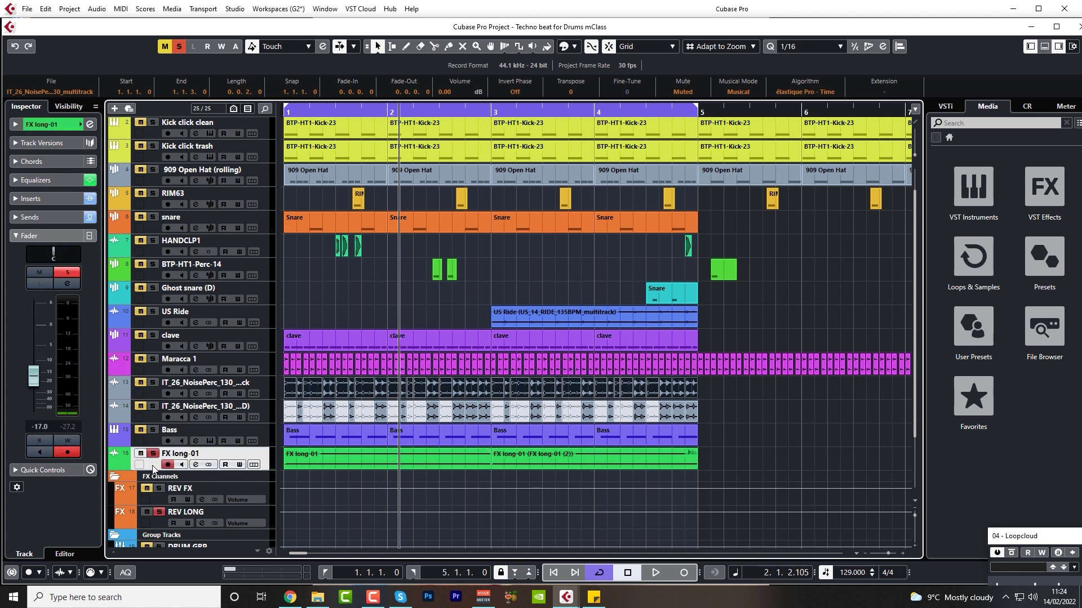
left_click(56, 200)
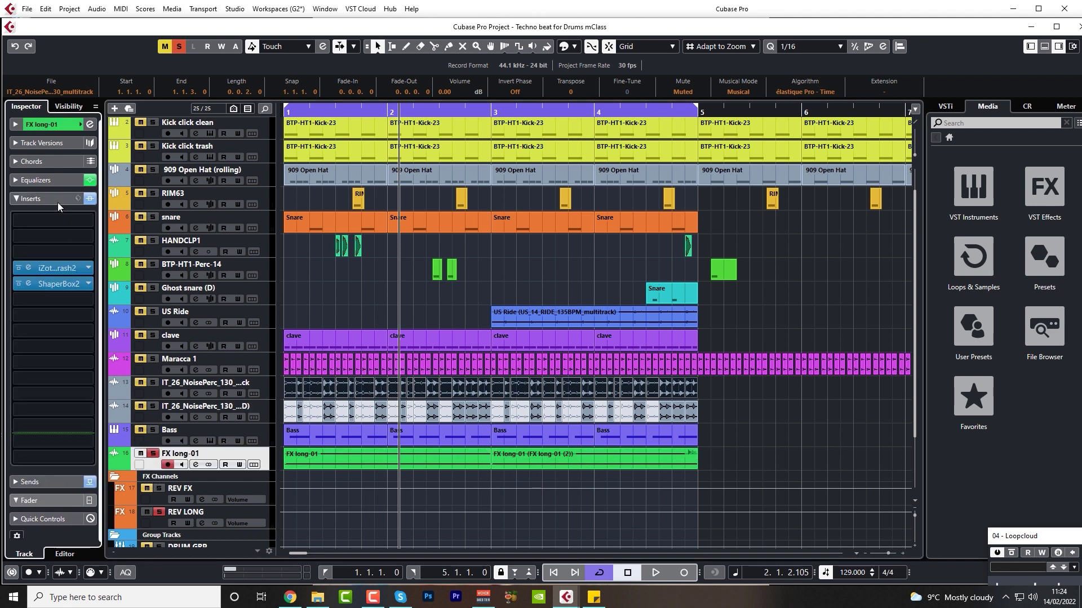
left_click(27, 289)
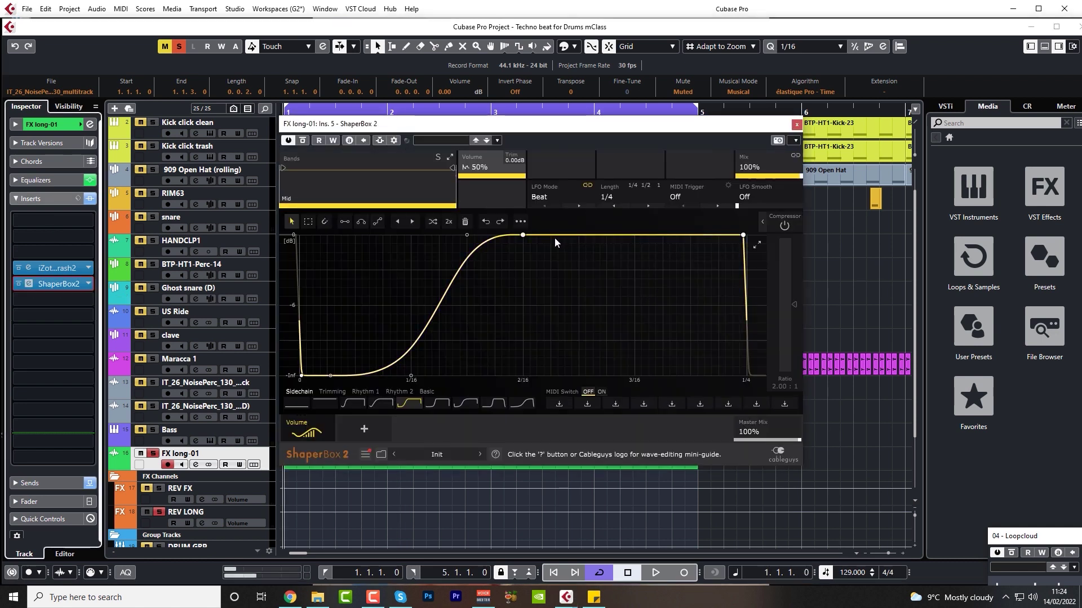
key("space")
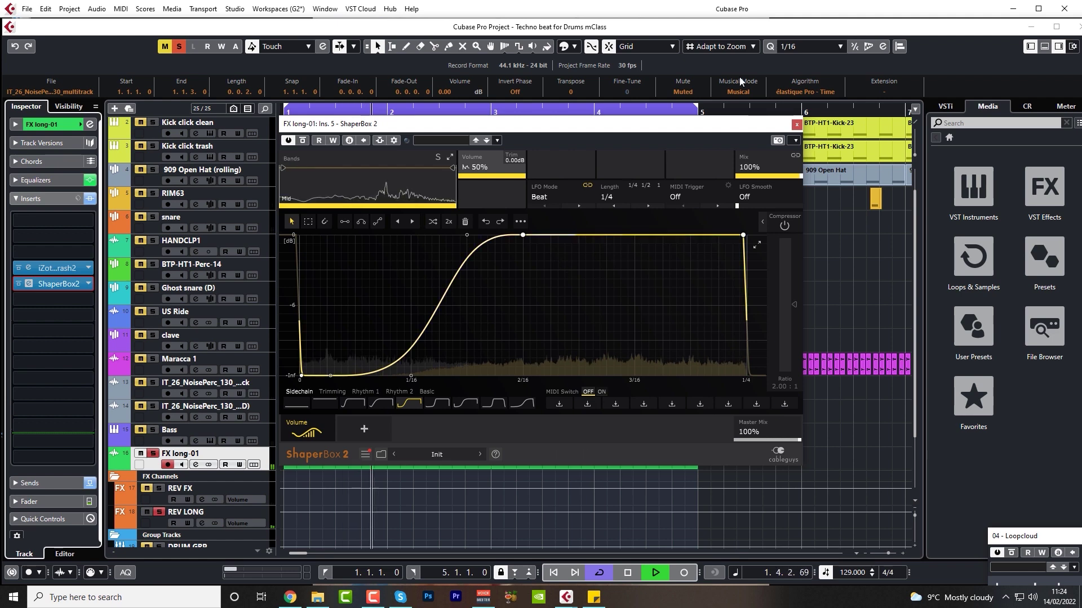
key("space")
left_click(796, 124)
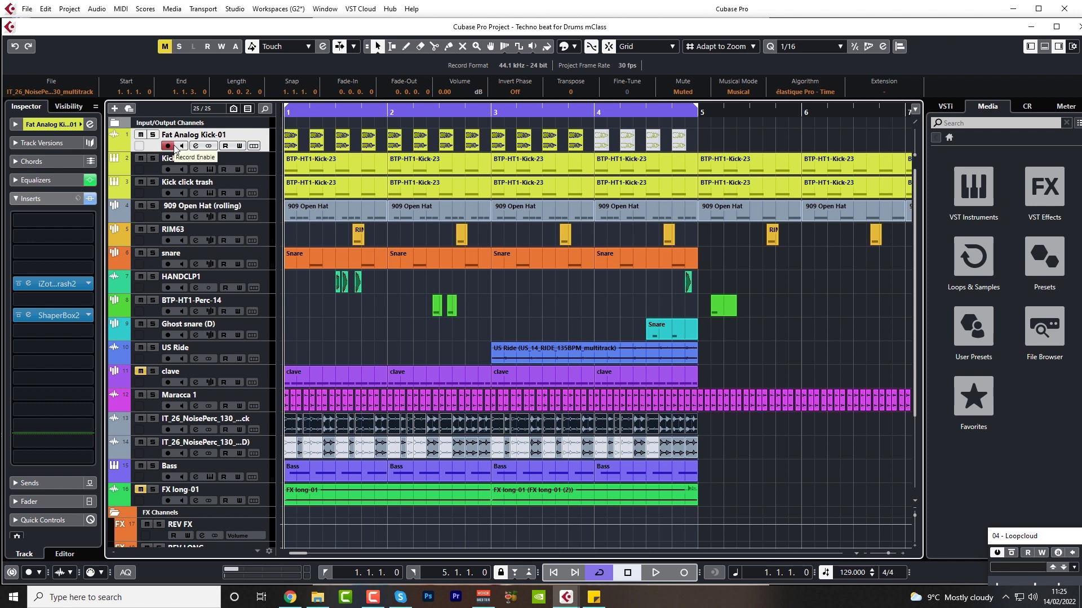
Step: Open the Fat Analog Kick-01 channel settings, solo the kick and audition it with the equalizer bypassed and active
left_click(197, 146)
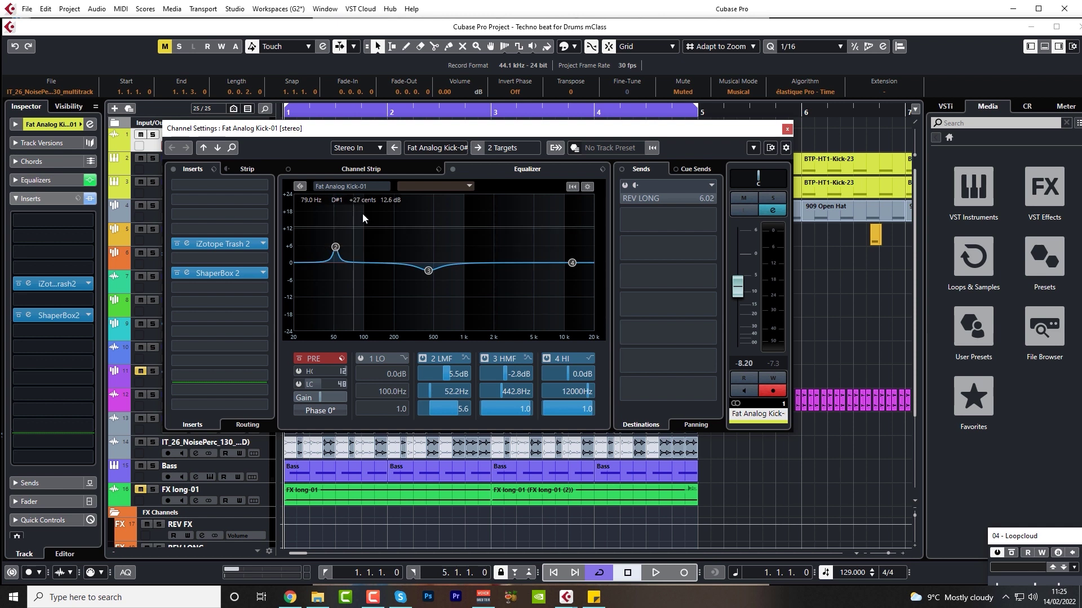
left_click(769, 198)
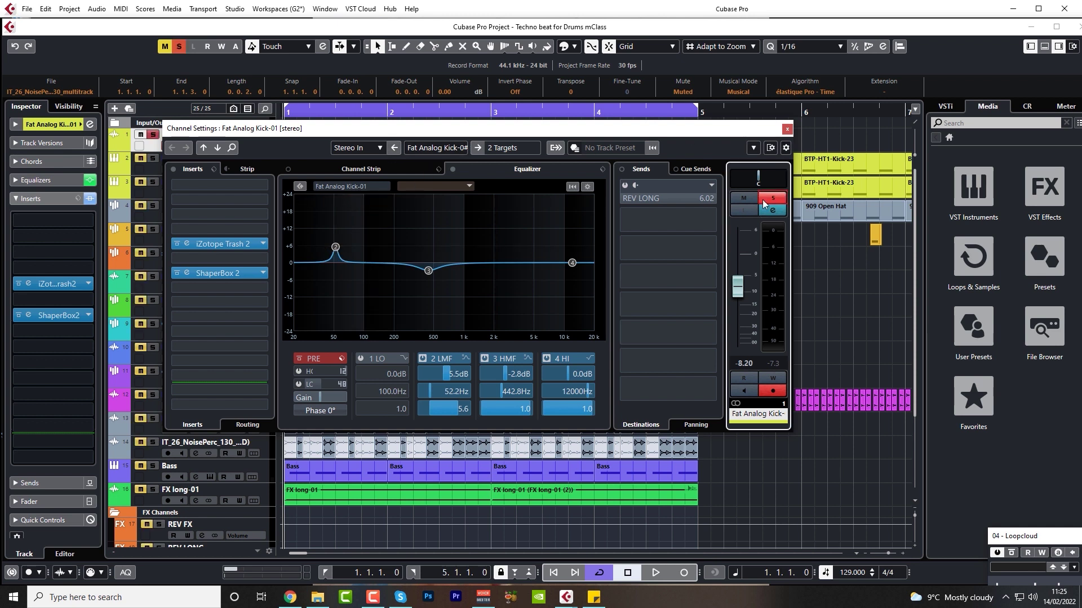
left_click(452, 169)
key("space")
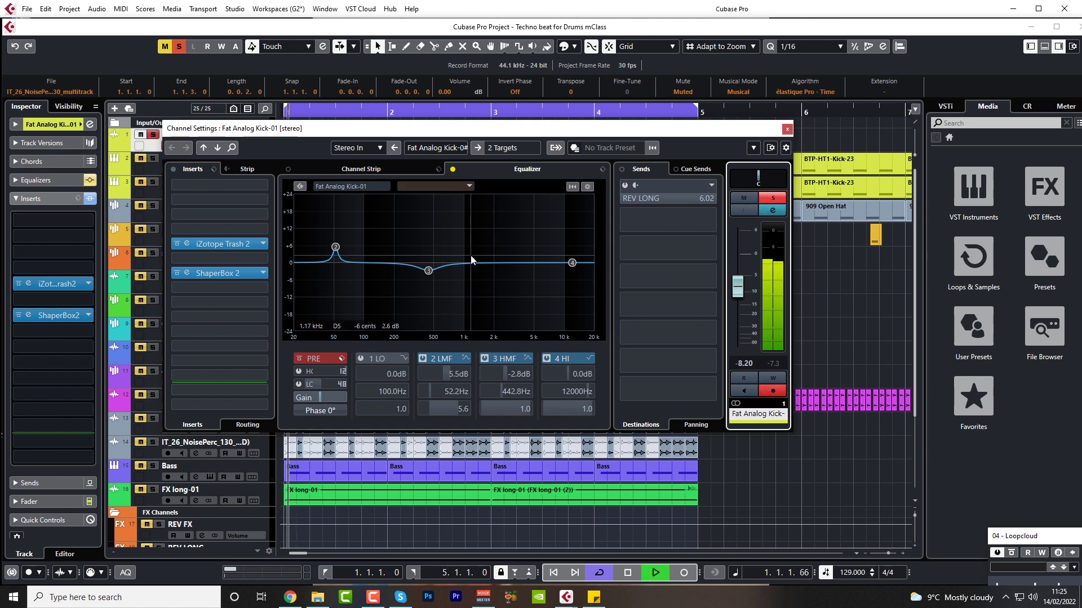
left_click(452, 169)
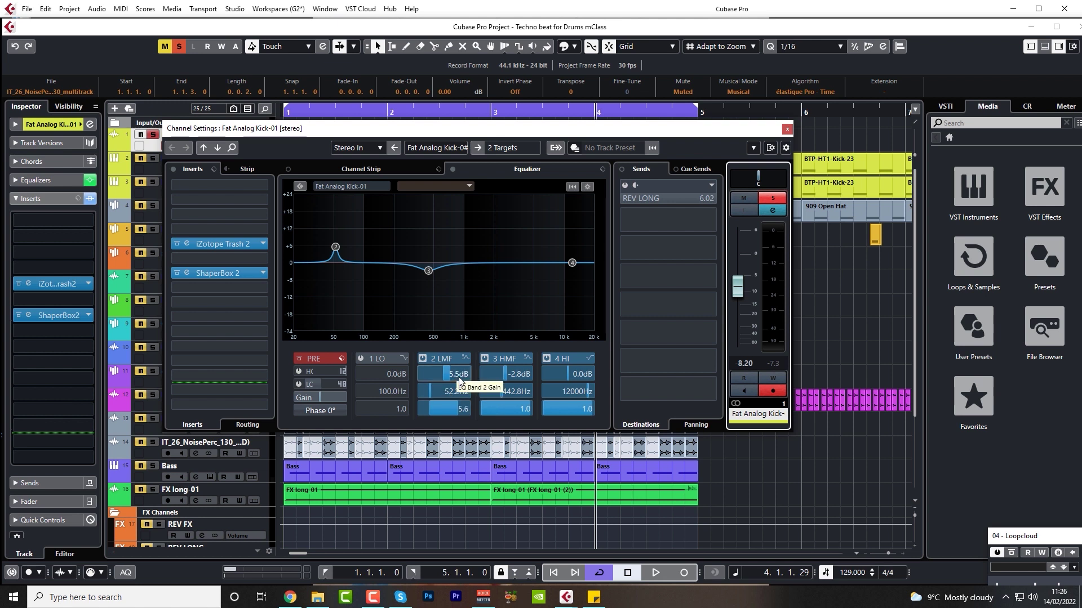
Step: Compare the soloed kick once more with its equalizer bypassed and re-enabled, and close the channel settings
left_click(452, 169)
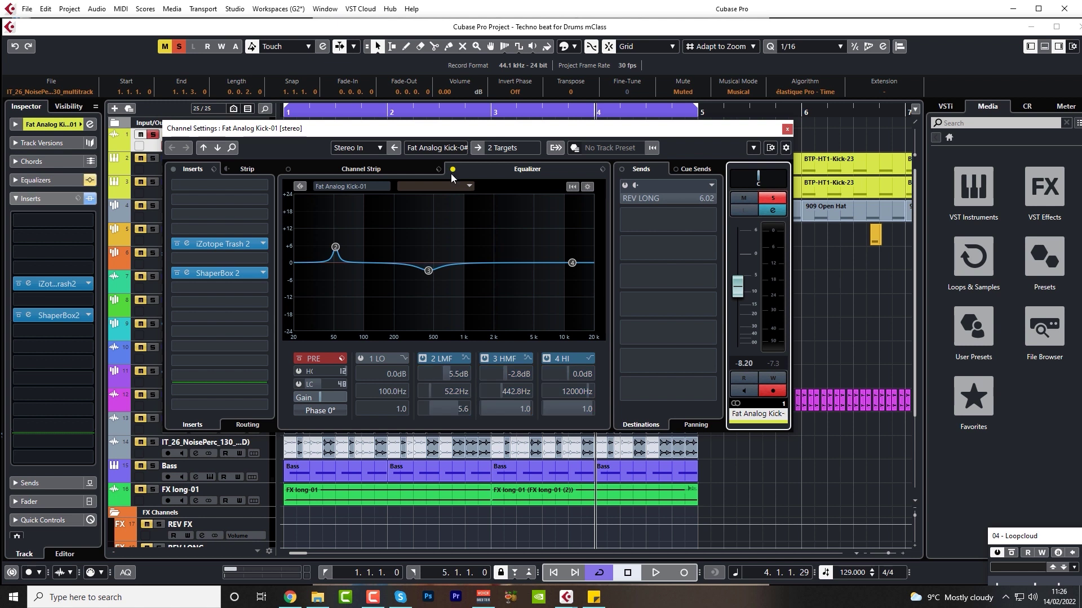
key("space")
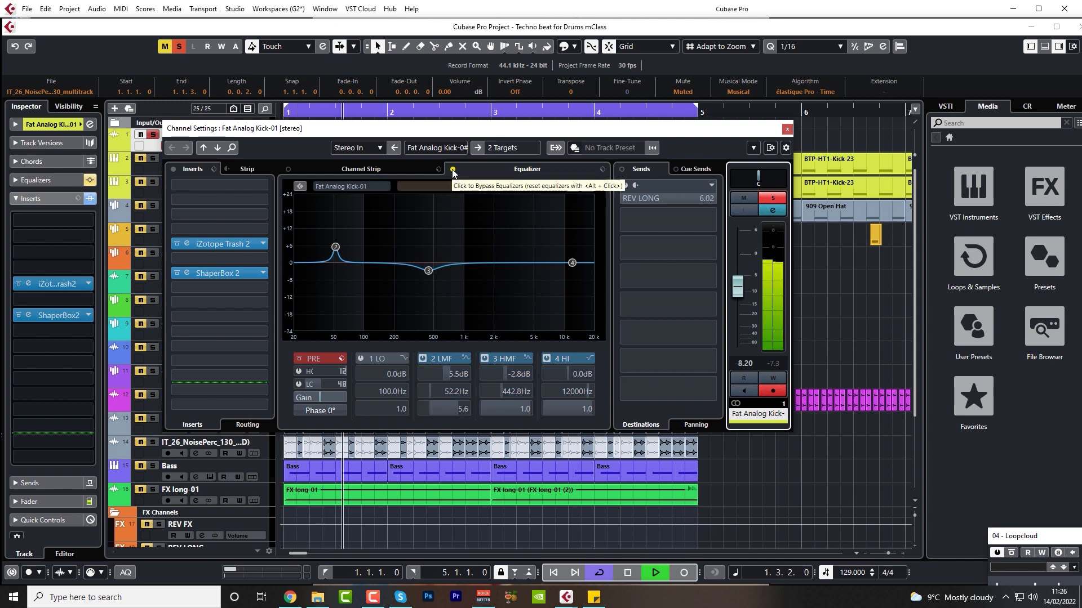
left_click(452, 169)
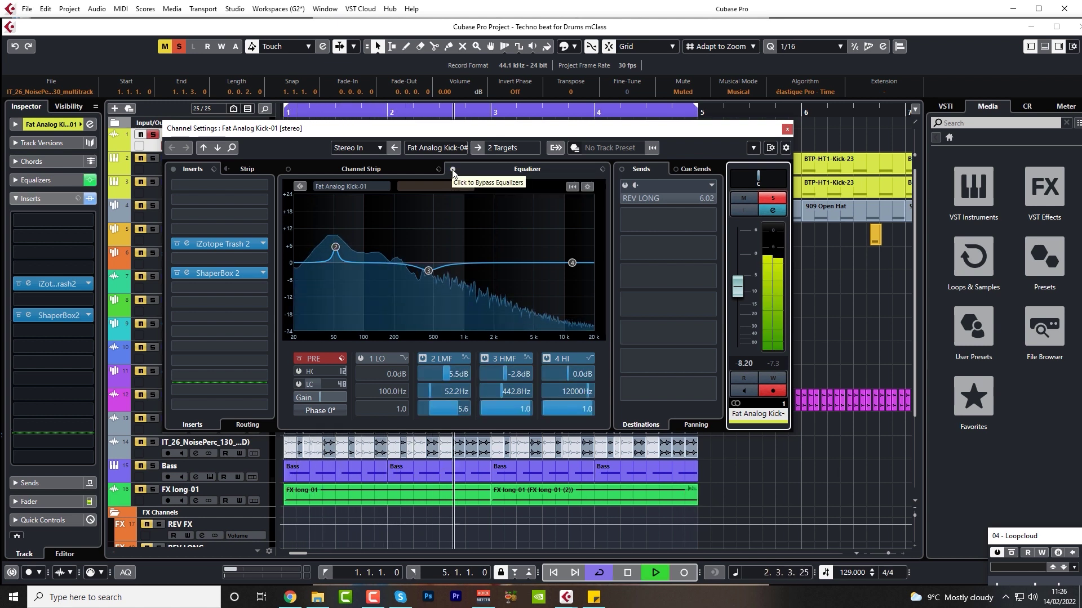
key("space")
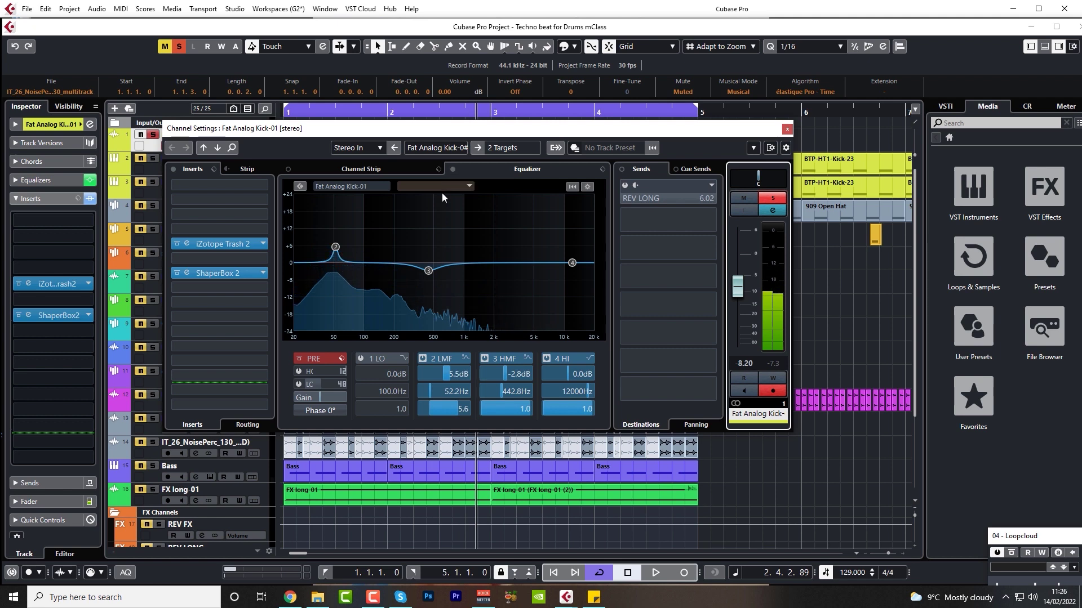
left_click(788, 129)
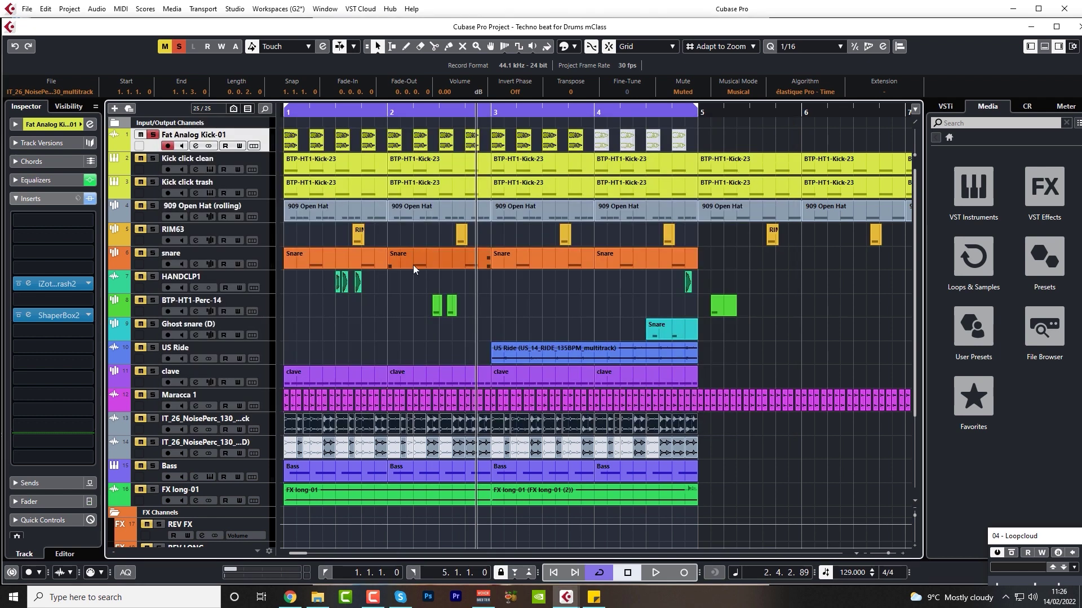
Step: Lengthen all Fat Analog Kick-01 events to one full beat and play the soloed kick from bar 1
left_click_drag(705, 132, 309, 150)
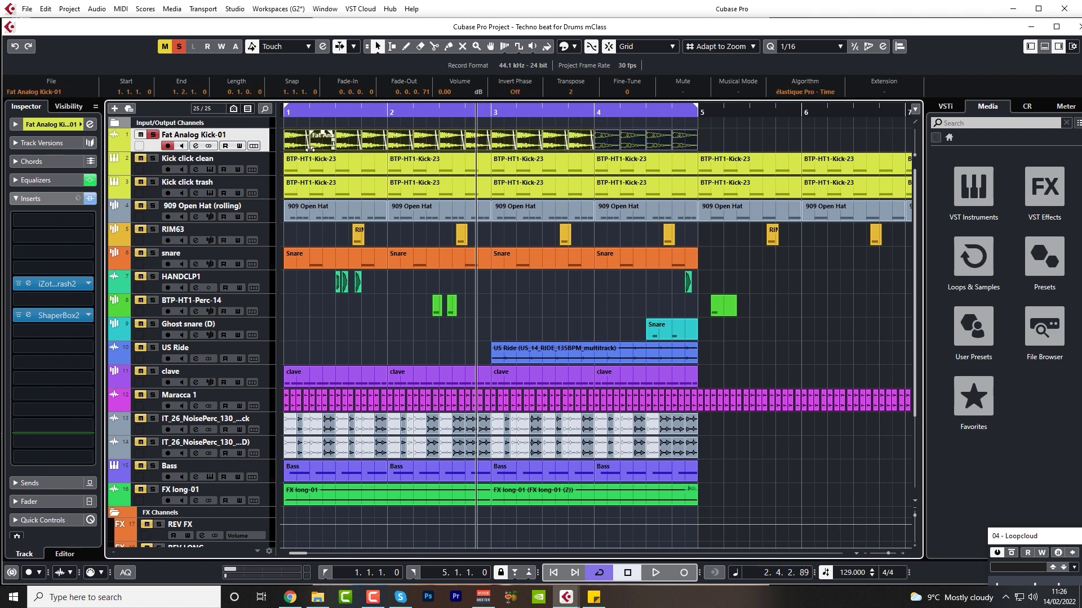
key("Home")
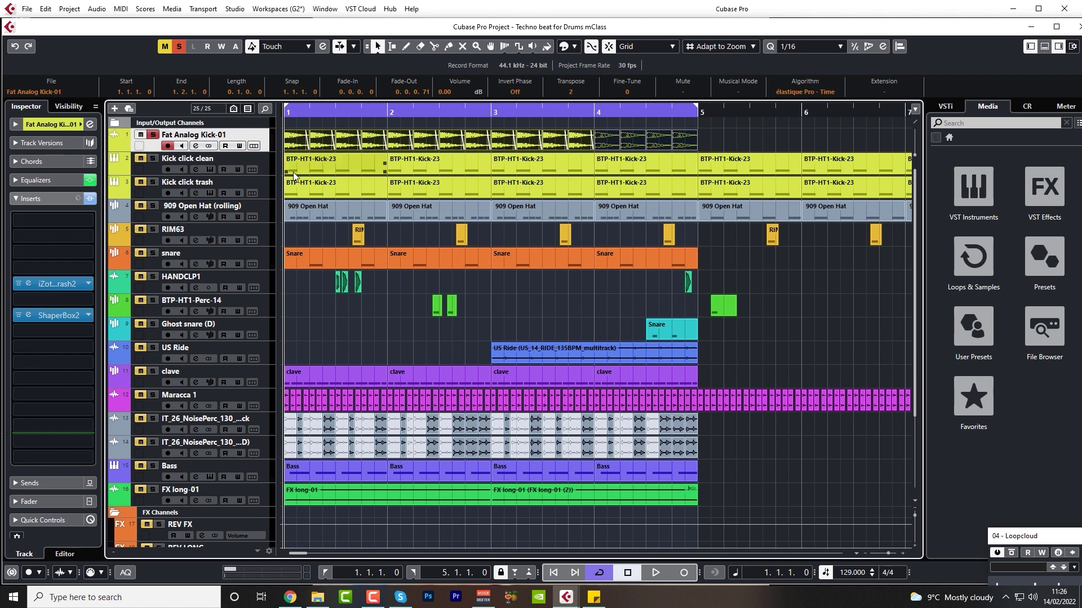
key("space")
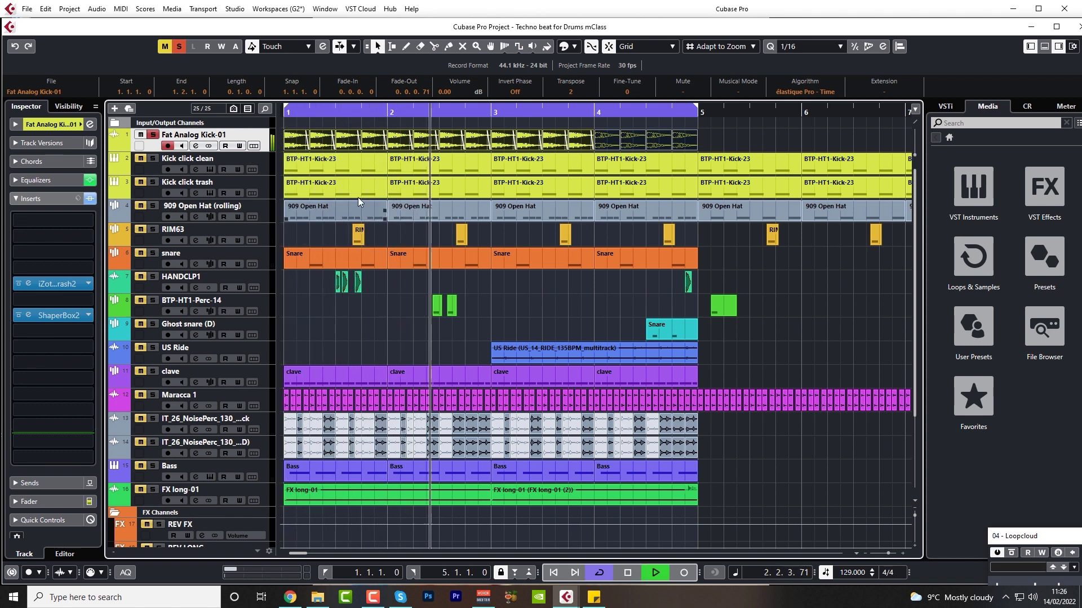
key("space")
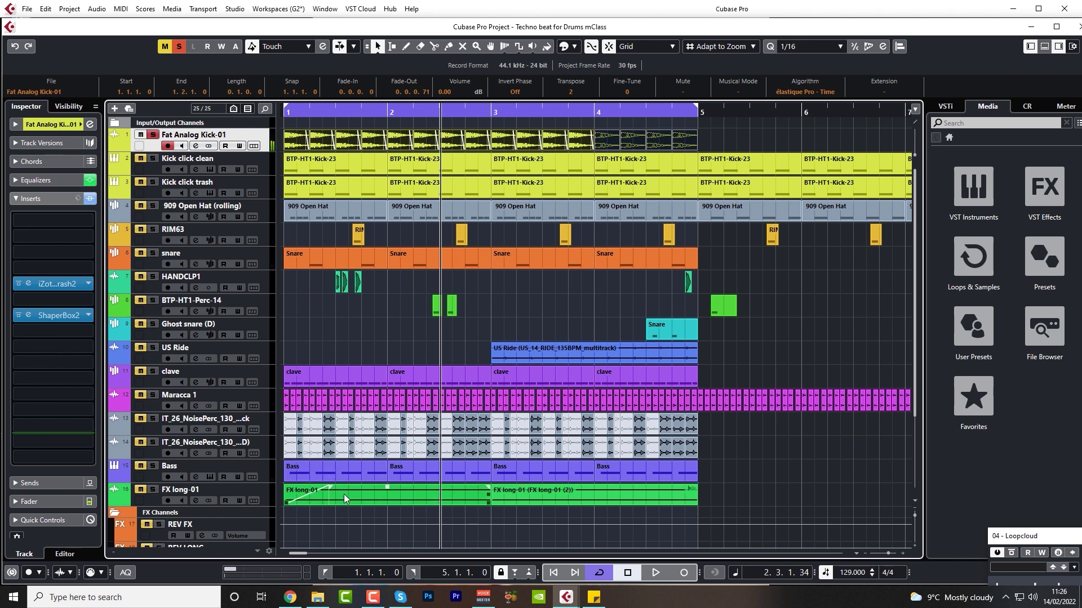
Step: Open the bar 1 Bass part in the Key Editor, examine where its first E2 note starts and close the editor
left_click(323, 471)
double_click(322, 471)
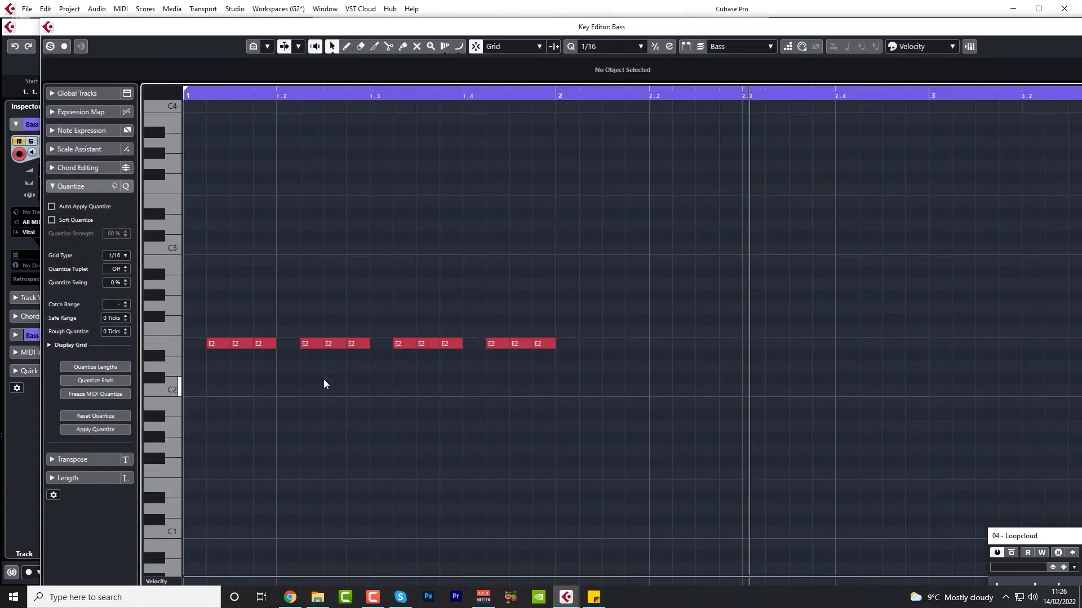
left_click(197, 96)
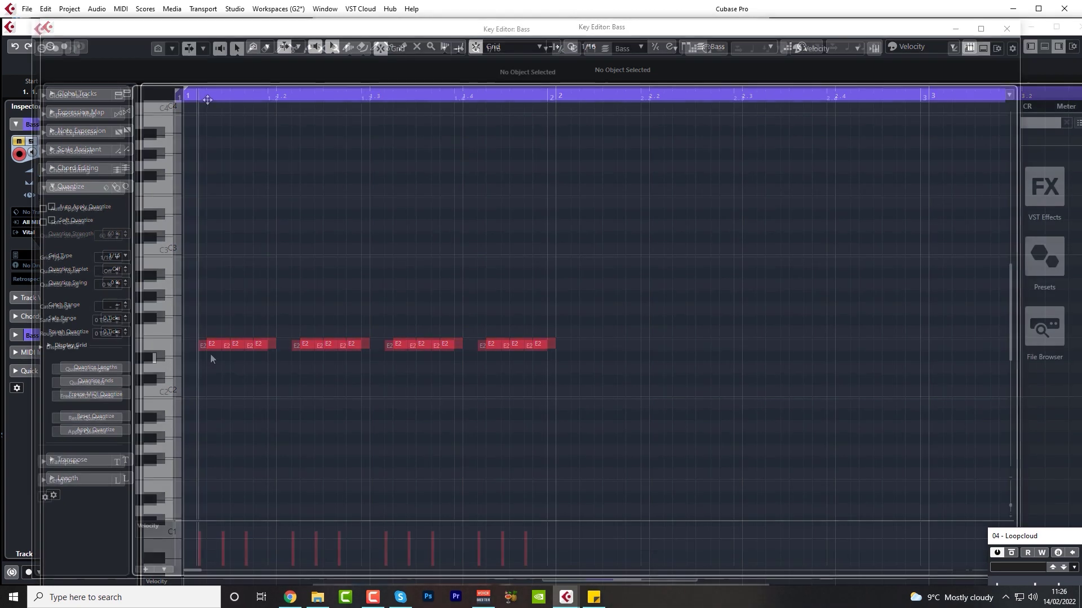
left_click(211, 350)
left_click(186, 347)
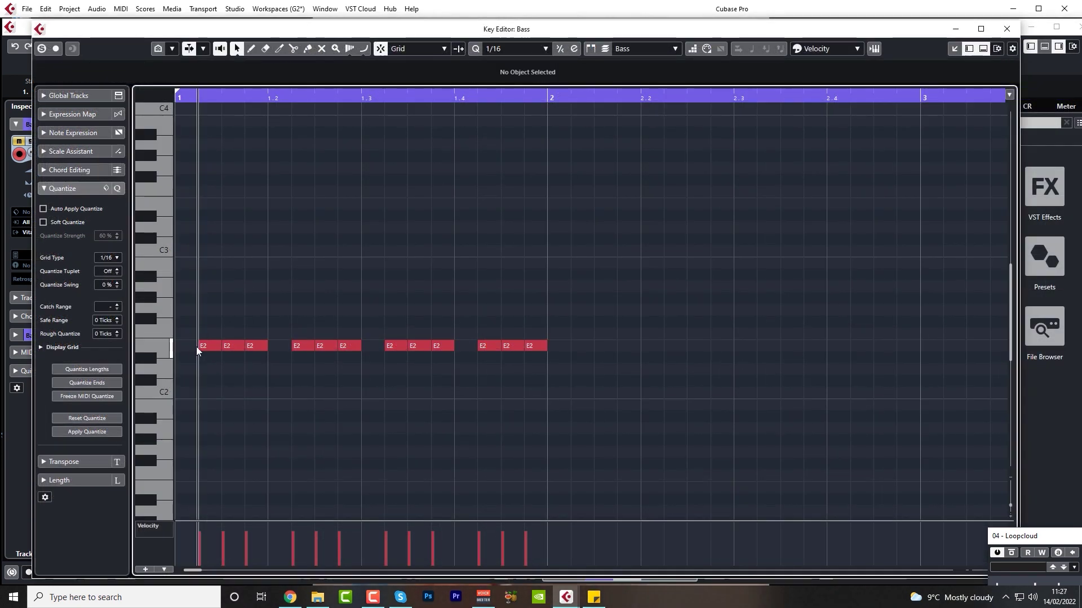
left_click(205, 347)
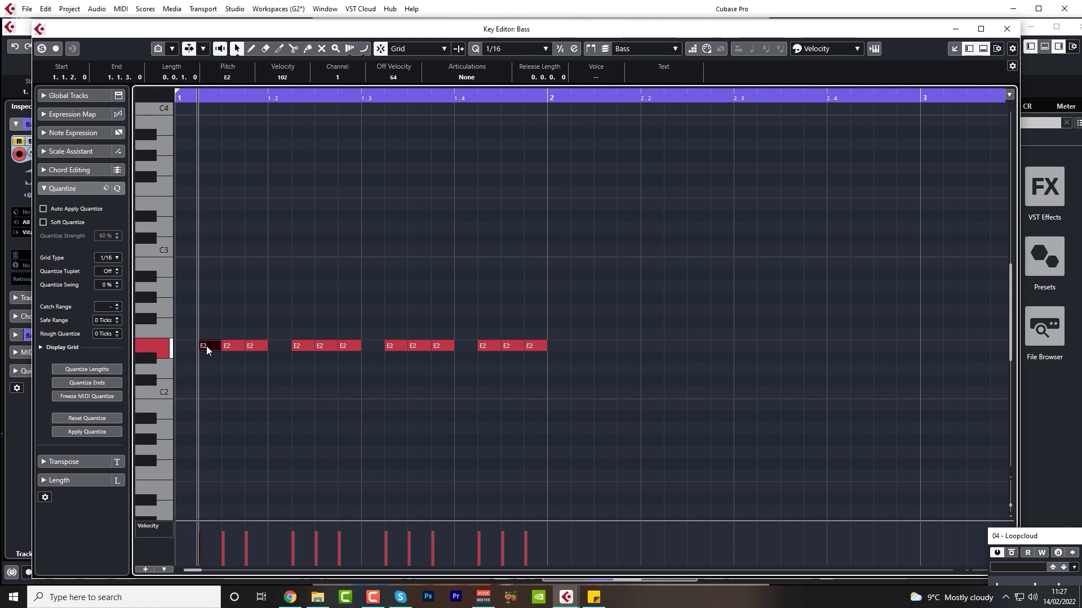
left_click(1007, 29)
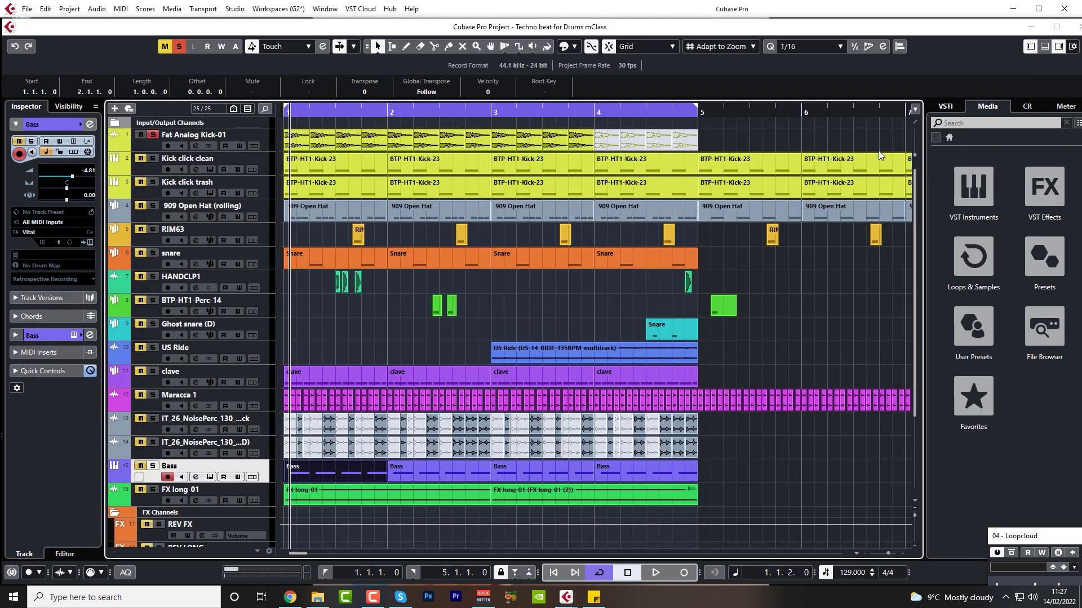
Step: Shorten all Fat Analog Kick-01 events so the first ends at 1.1.3, and play the full beat with solo off
left_click(705, 137)
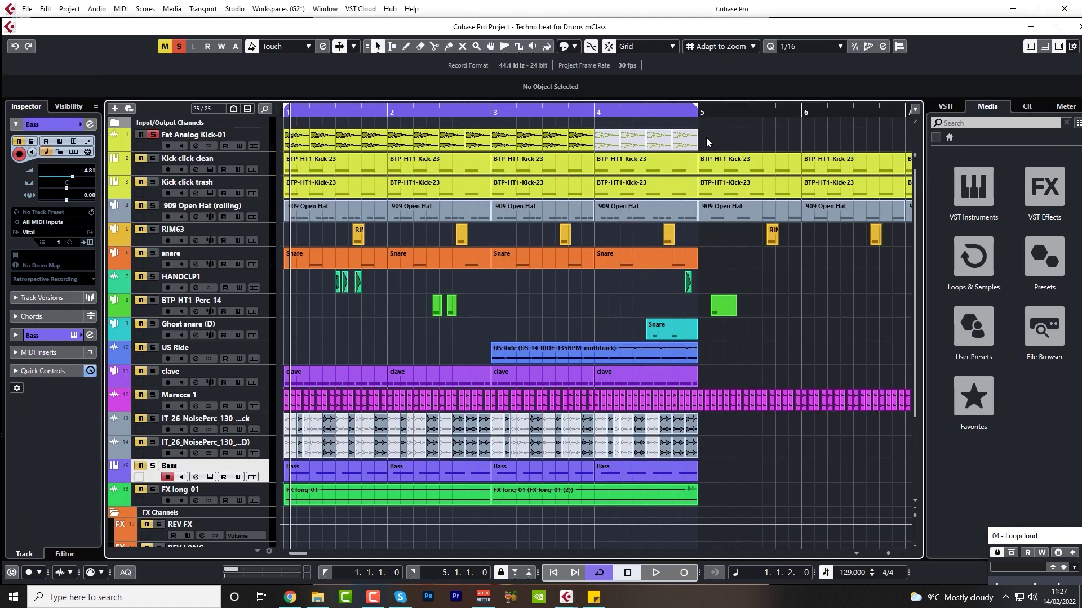
left_click(300, 135)
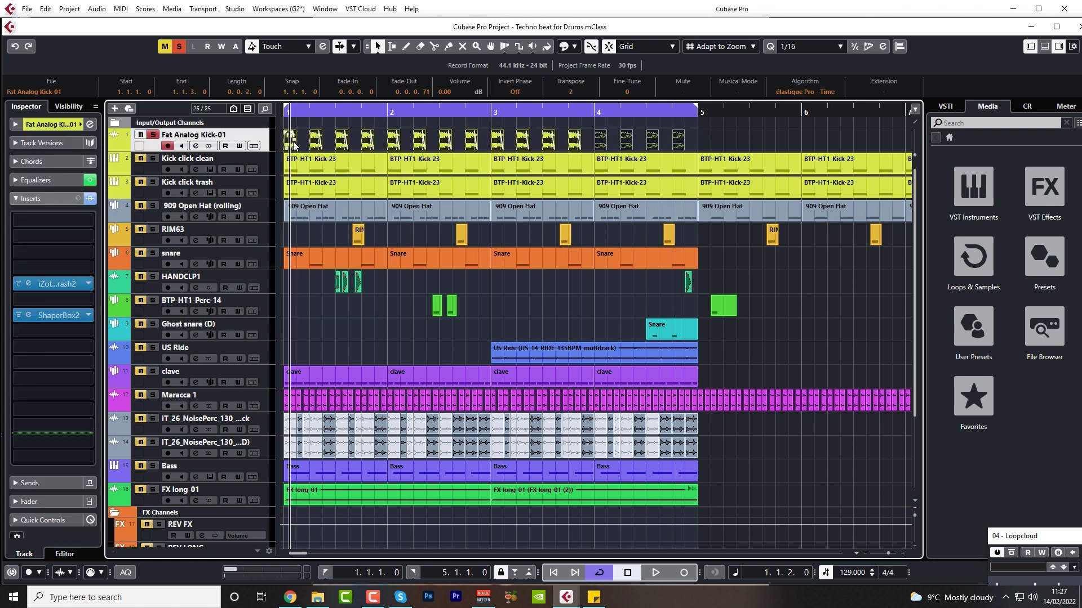
key("space")
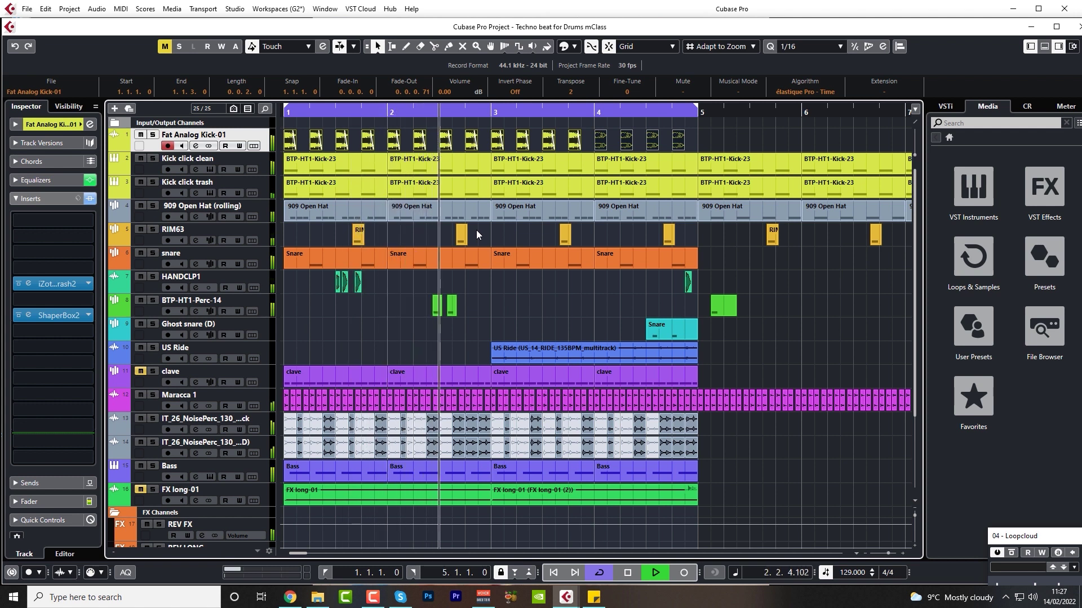
Step: Solo the Bass and Fat Analog Kick-01 tracks and listen to them play together
left_click(153, 466)
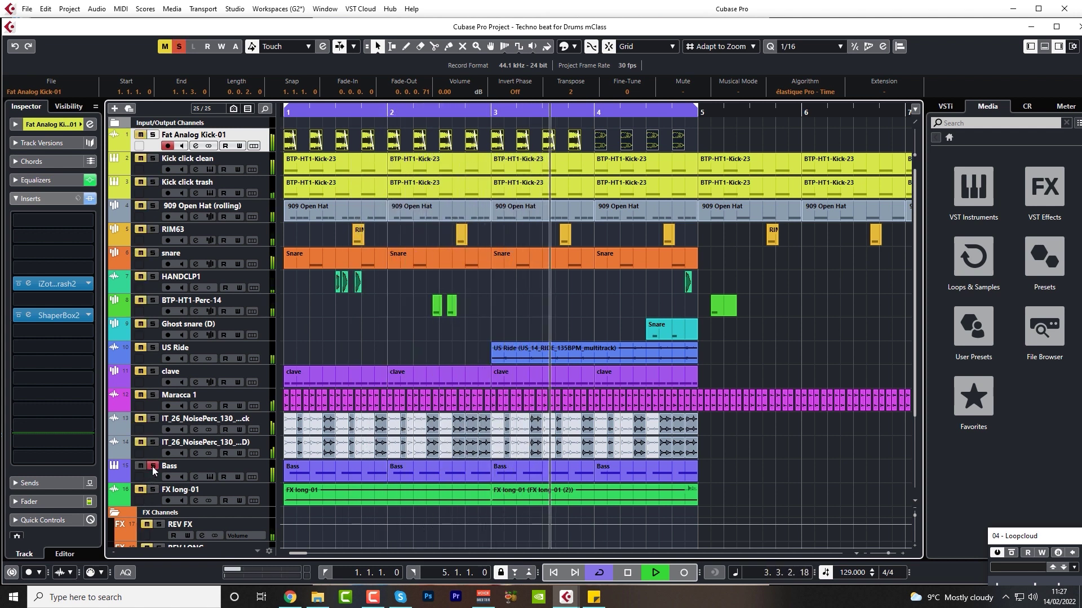
left_click(152, 135)
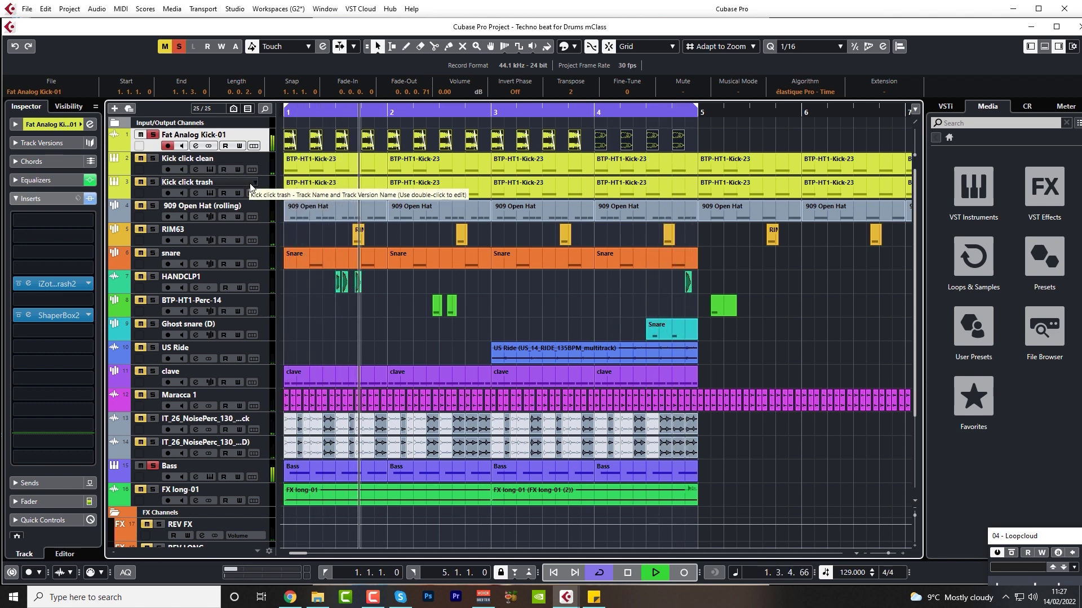
key("space")
Step: Try shortening all Fat Analog Kick-01 events so the first ends at 1.1.2, play the result, then undo and replay
key("h")
key("h")
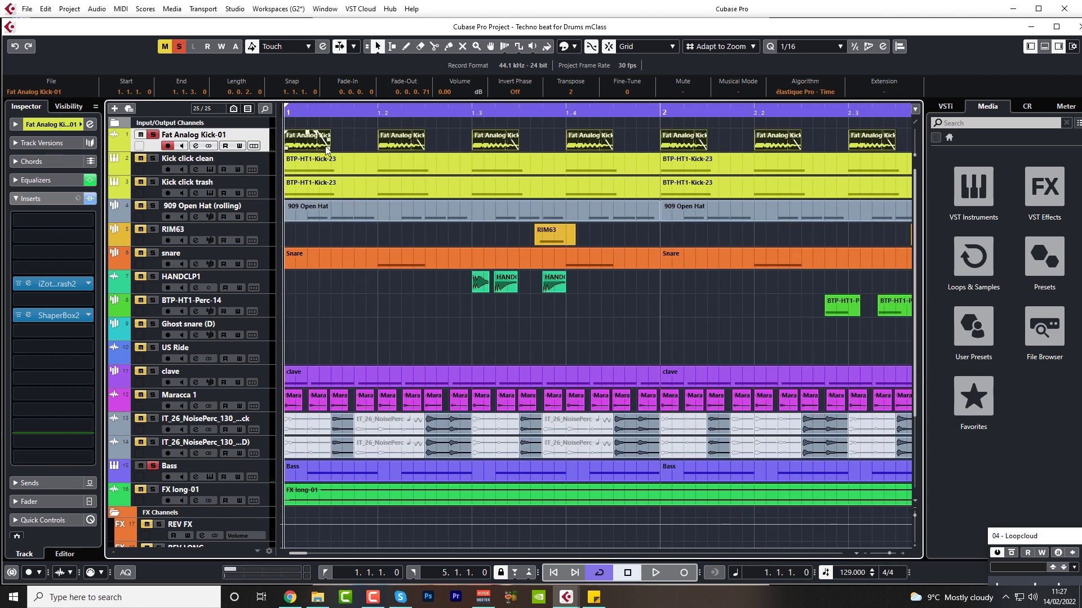
left_click_drag(329, 148, 308, 147)
key("space")
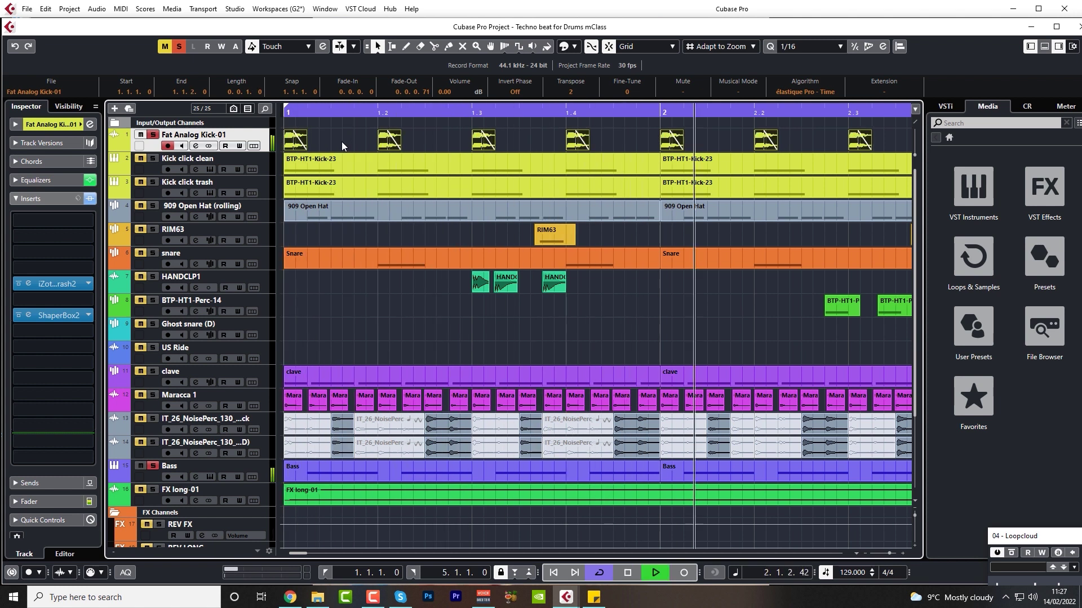
key("space")
key("ctrl+z")
key("space")
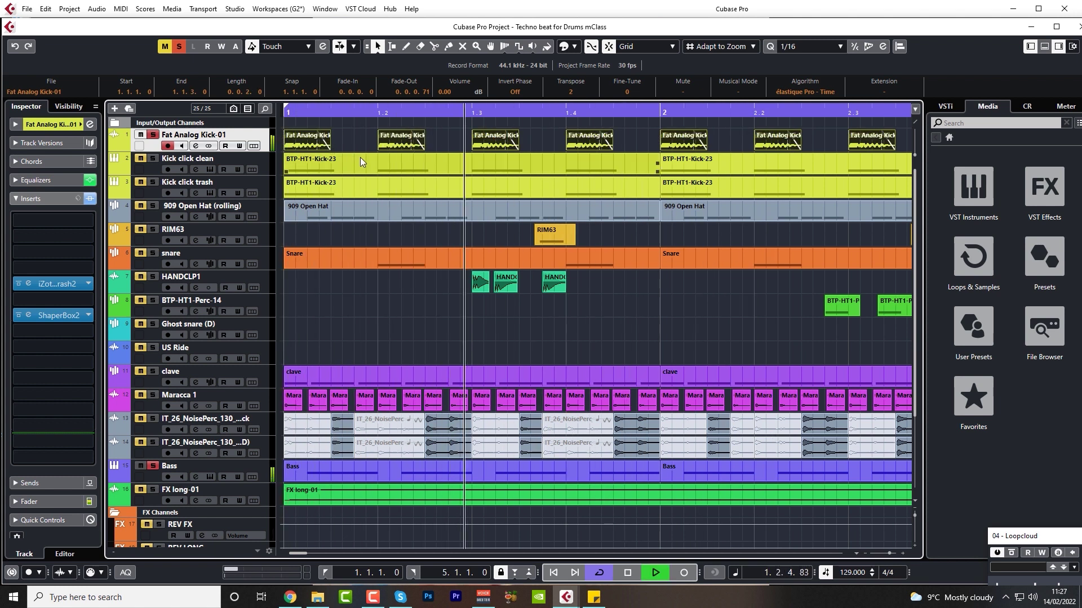
Step: Shorten all Fat Analog Kick-01 events so the first ends at 1.1.2.60, and play them with the bass from bar 1
left_click_drag(329, 148, 316, 134)
key("Home")
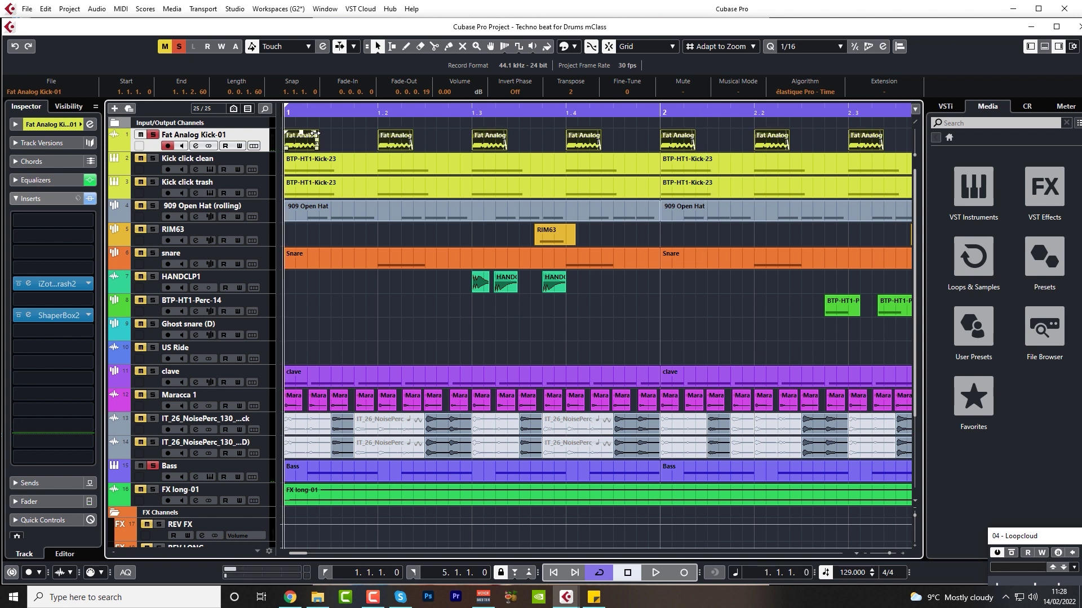
key("space")
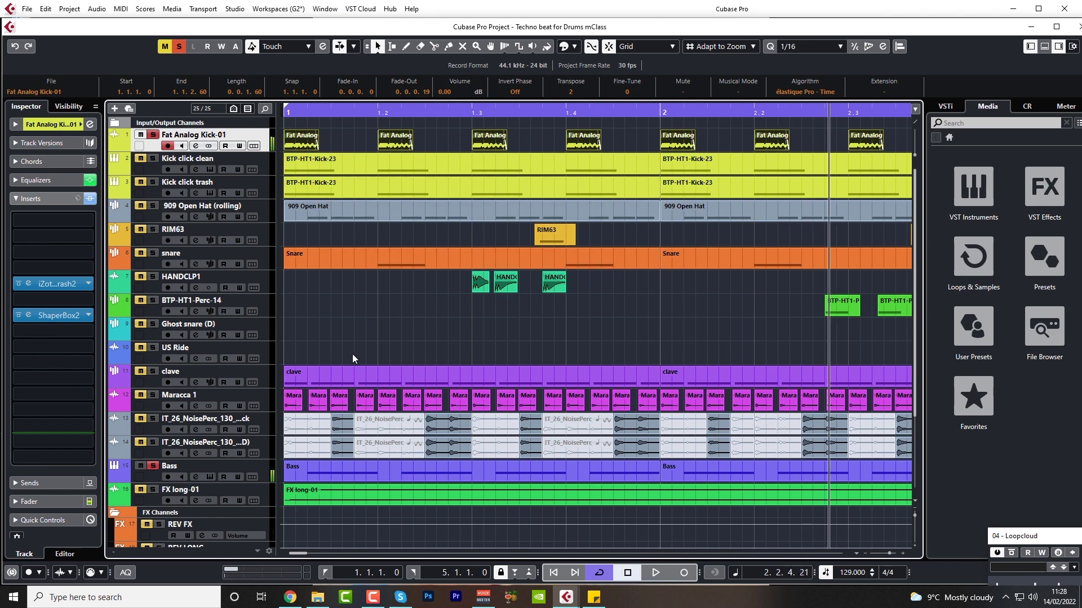
Step: Open the bar 1 Bass part in the Key Editor, examine the first E2 note of each beat's group and close the editor
left_click(303, 491)
double_click(344, 468)
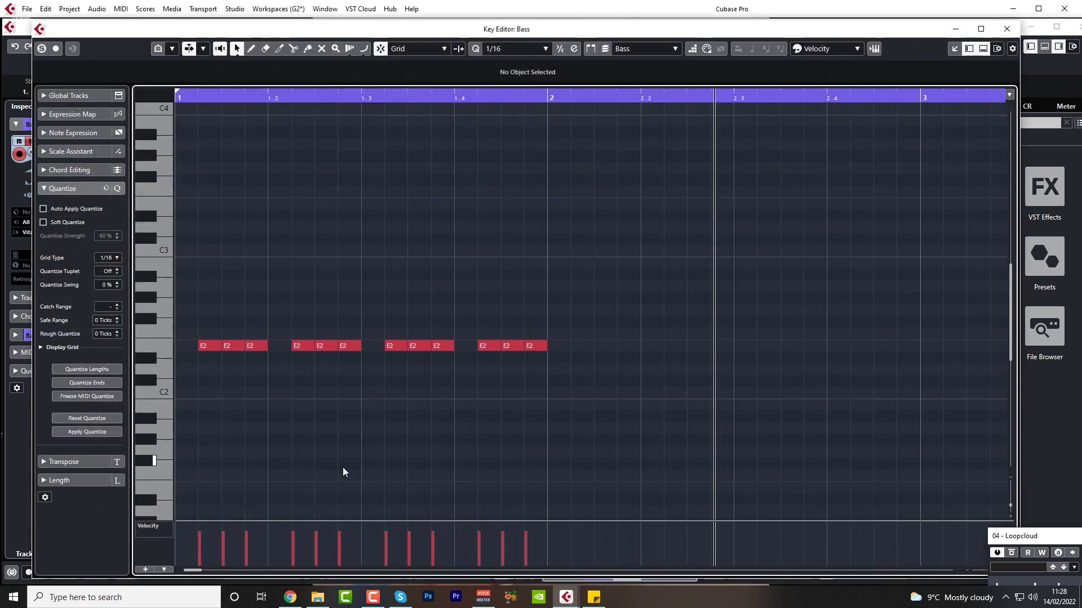
left_click_drag(202, 325, 217, 388)
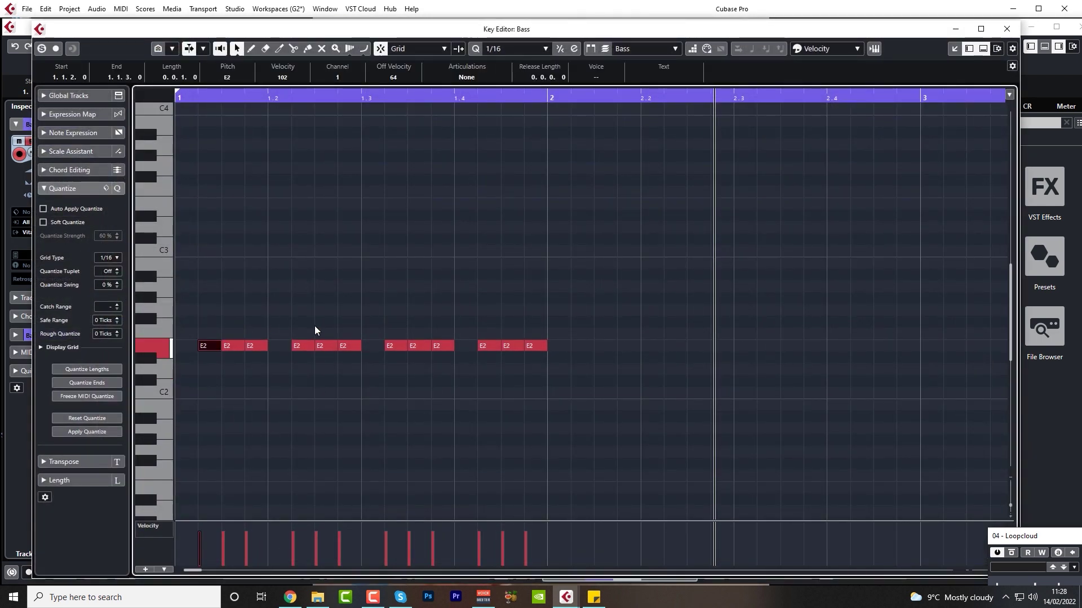
left_click(303, 346)
left_click(394, 346)
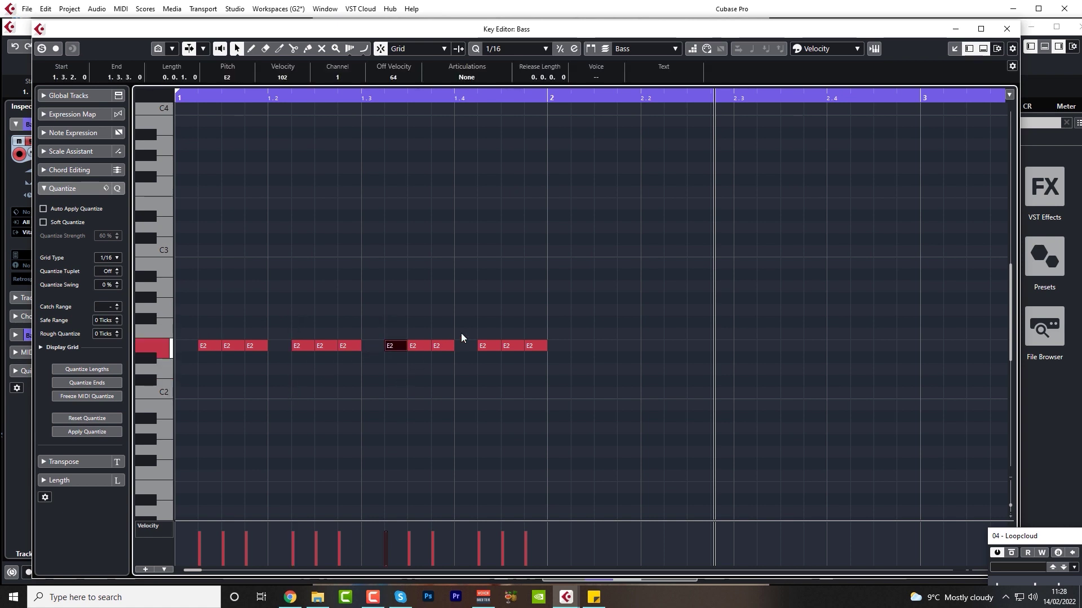
left_click(488, 346)
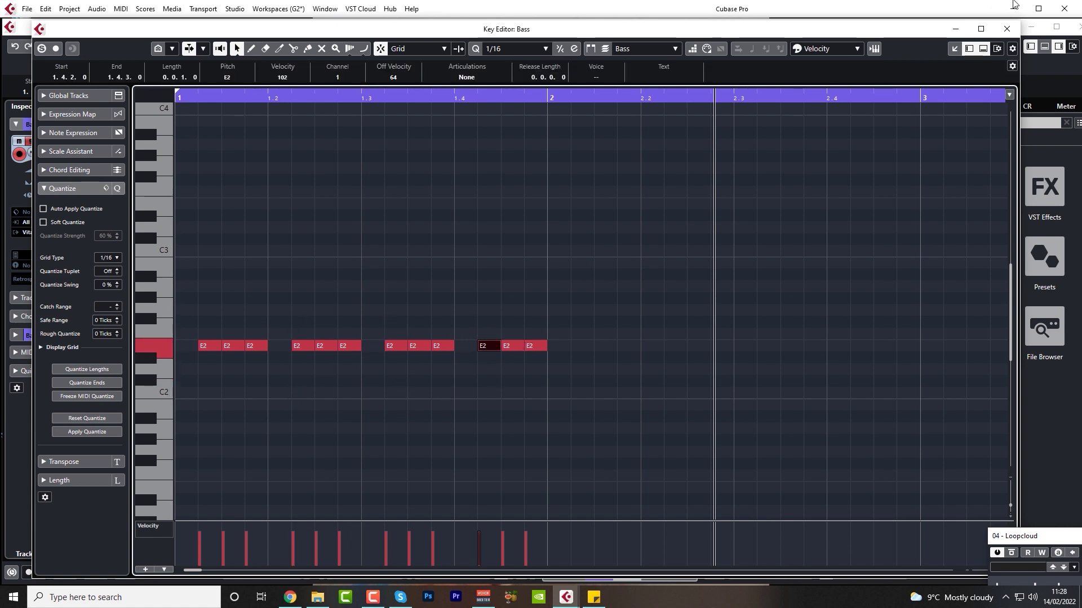
left_click(1007, 28)
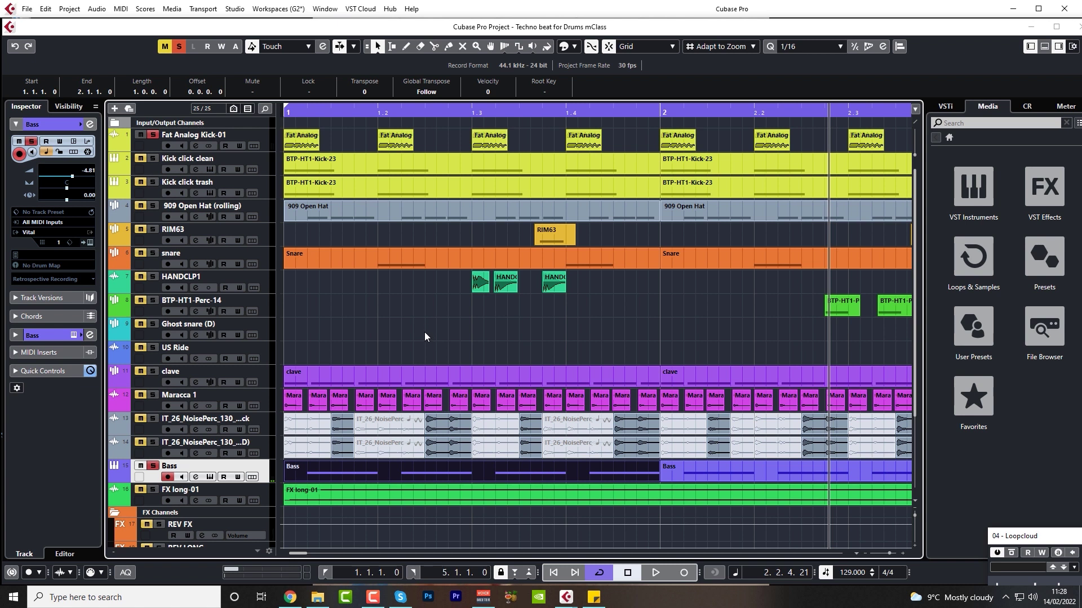
Step: Turn off all track solos and play the full beat from bar 1 into bar 3
key("Home")
left_click(179, 47)
left_click(302, 167)
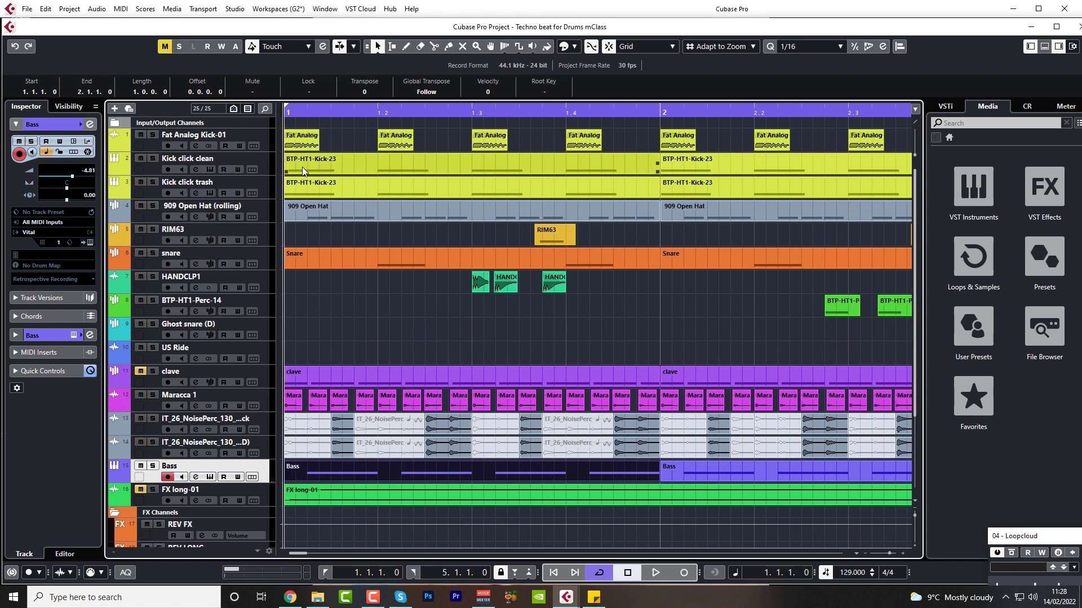
left_click(365, 204)
key("space")
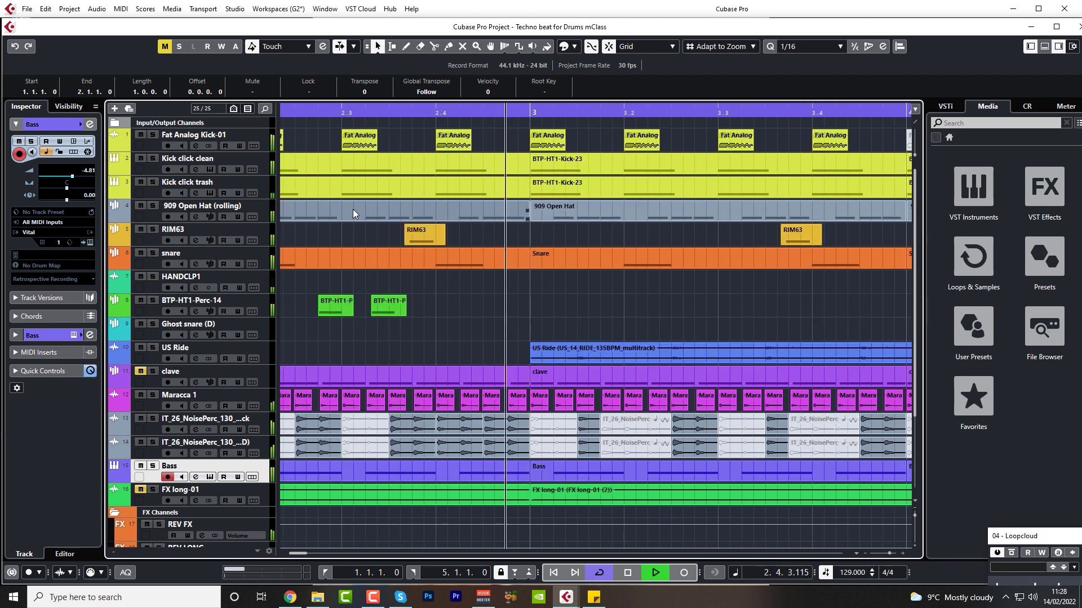
left_click(549, 349)
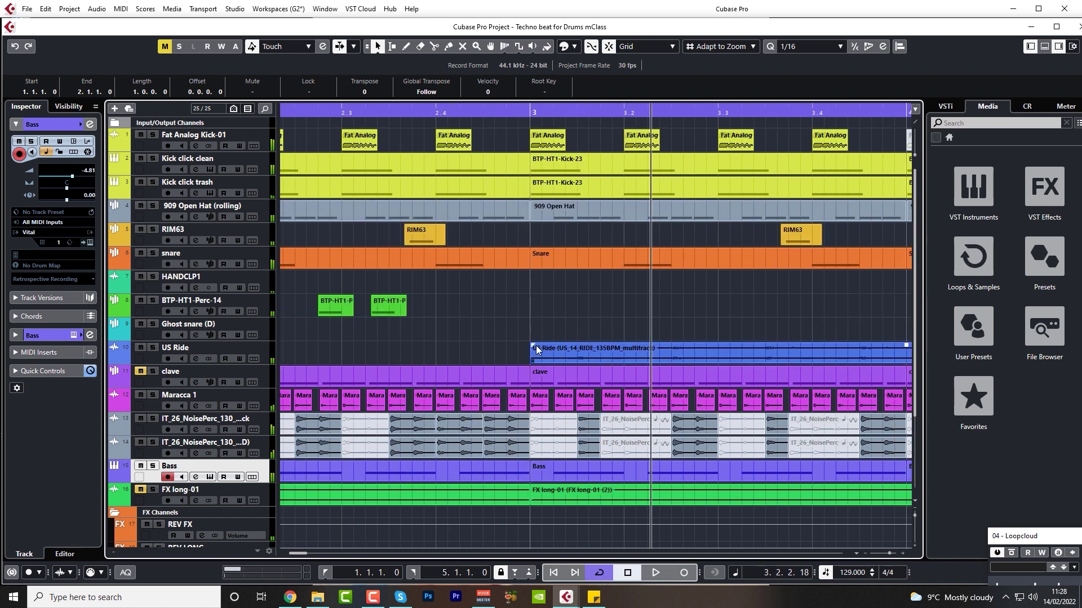
left_click(430, 286)
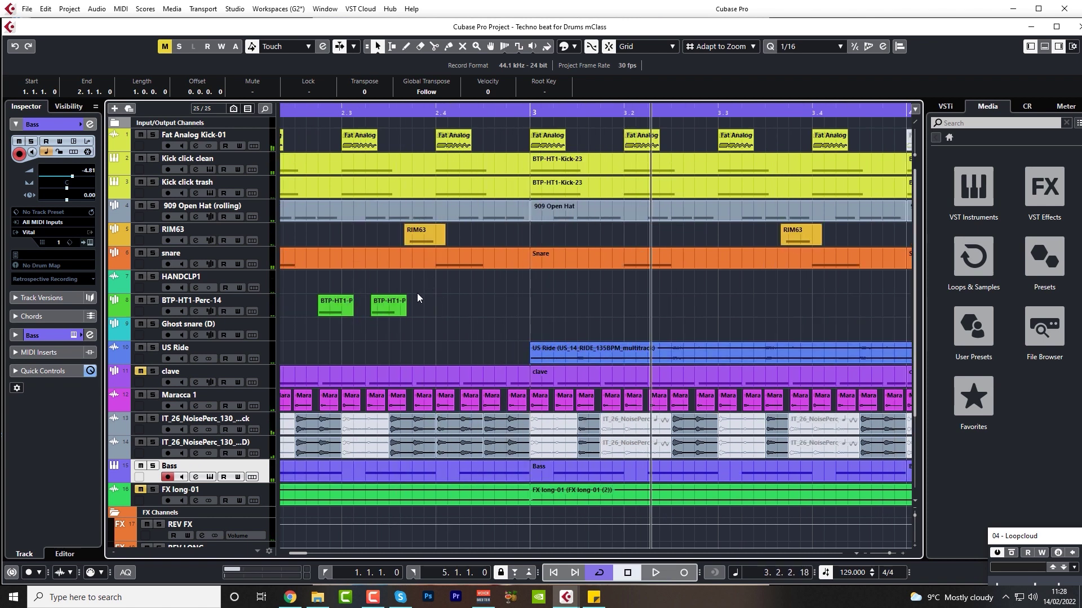
Step: Return to bar 1 and replay the full beat into bar 2
left_click(366, 168)
key("Home")
left_click(362, 208)
left_click(449, 239)
key("g")
key("g")
key("g")
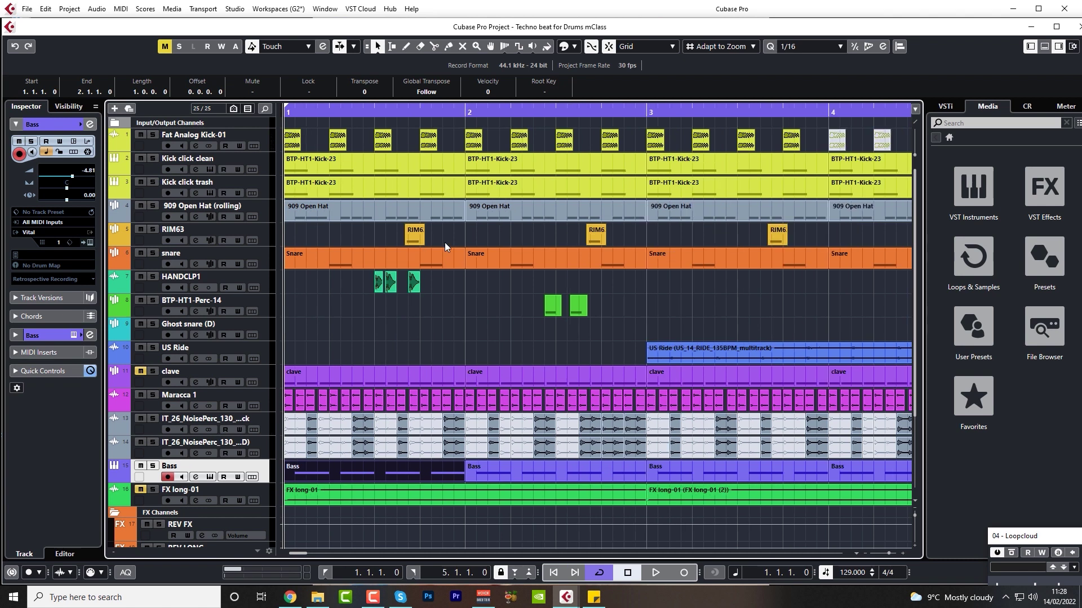
key("space")
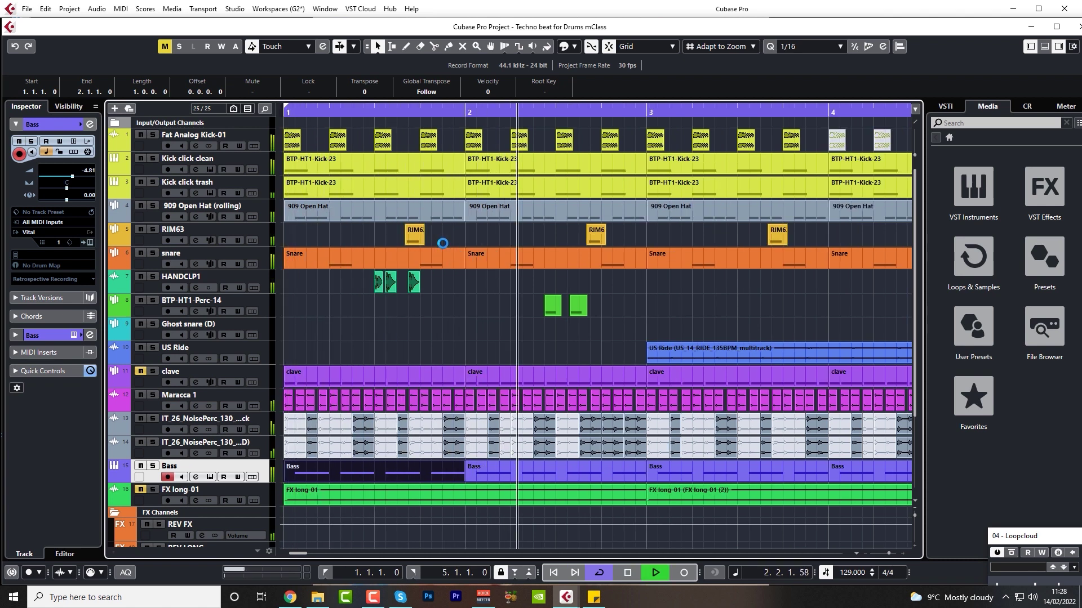
key("space")
left_click(442, 249)
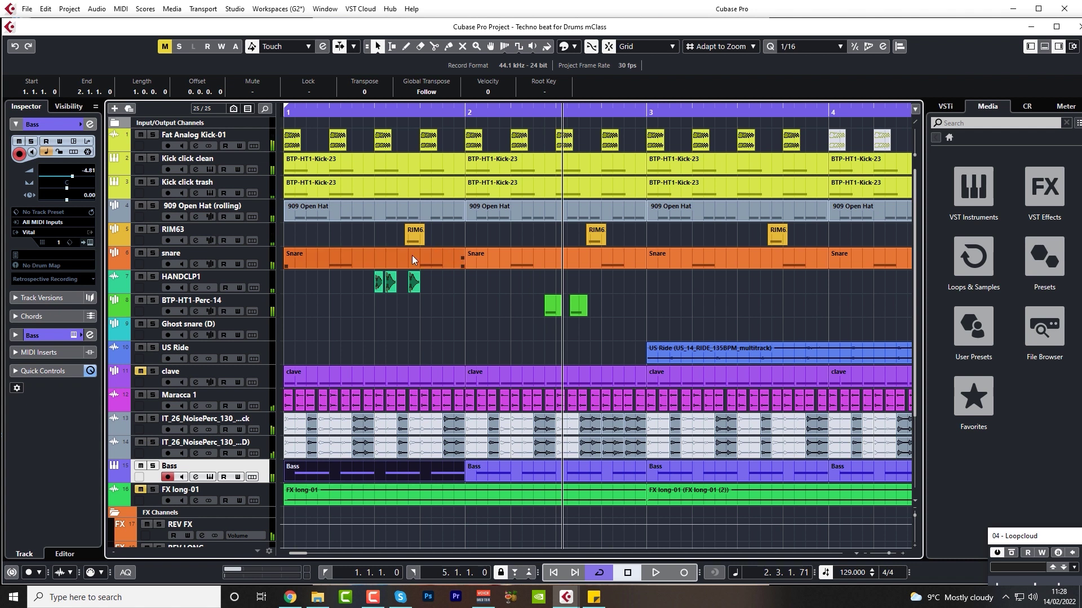
left_click(371, 307)
Step: Solo the Kick click clean track and play it from bar 1
left_click(242, 164)
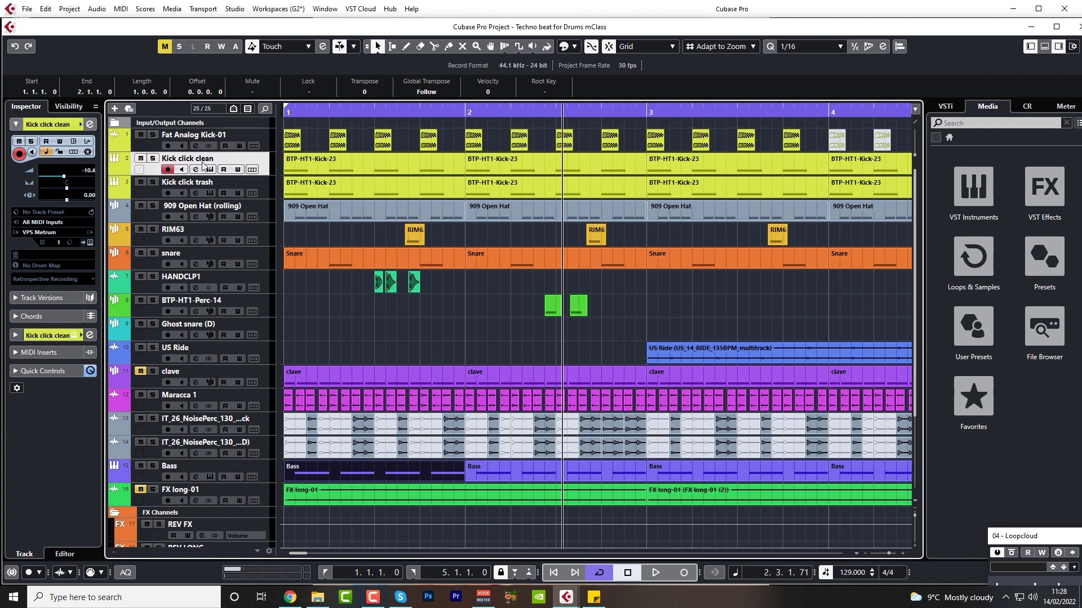
left_click(153, 158)
key("Home")
key("space")
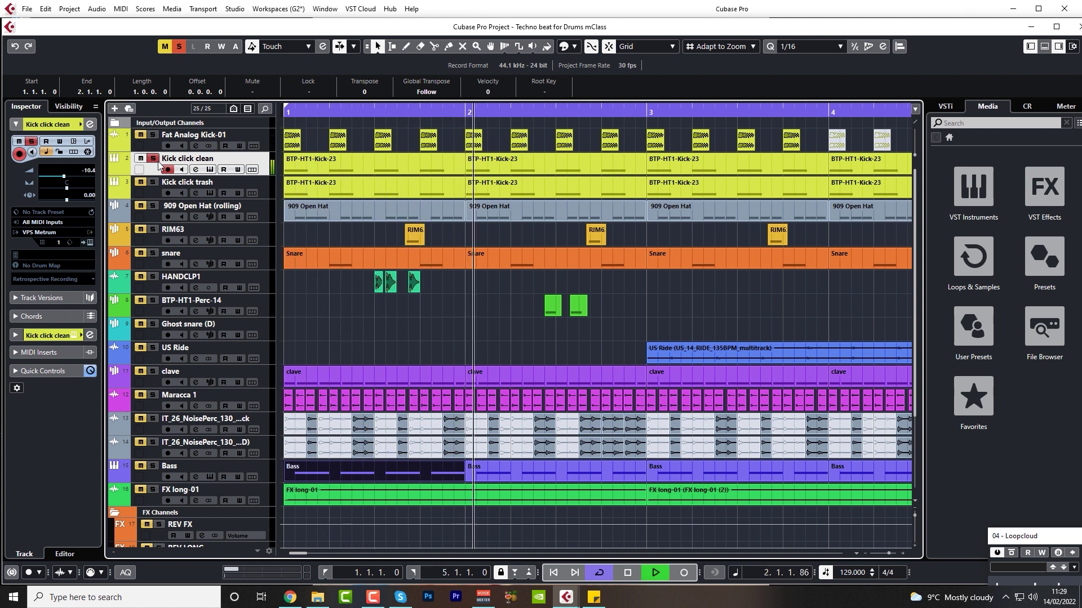
key("space")
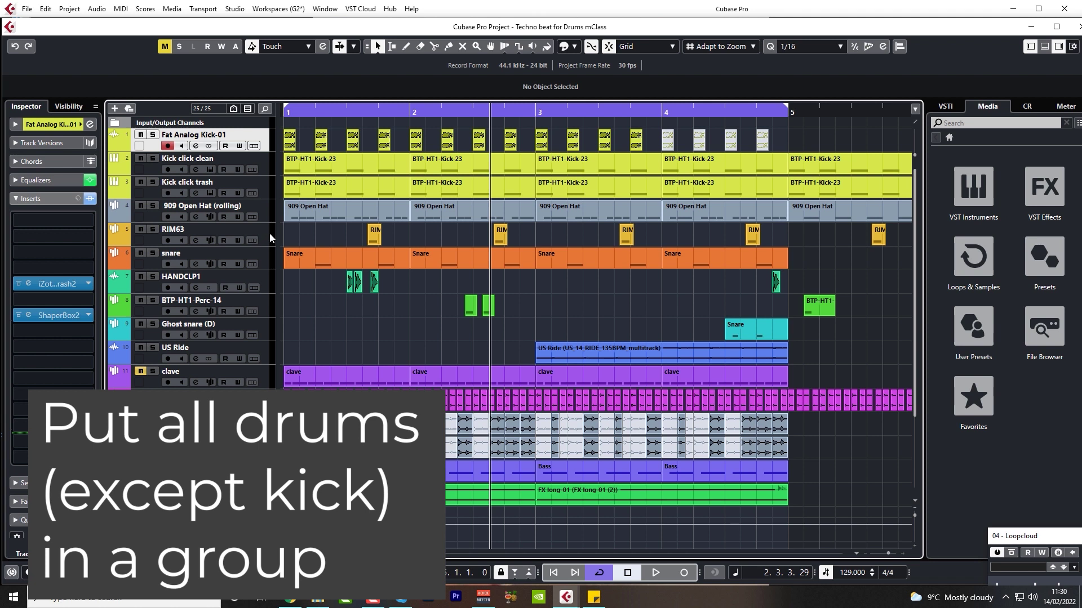
Step: Select all drum tracks from 909 Open Hat (rolling) down to the second IT_26_NoisePerc_130 track, leaving out the kick tracks
left_click(266, 215)
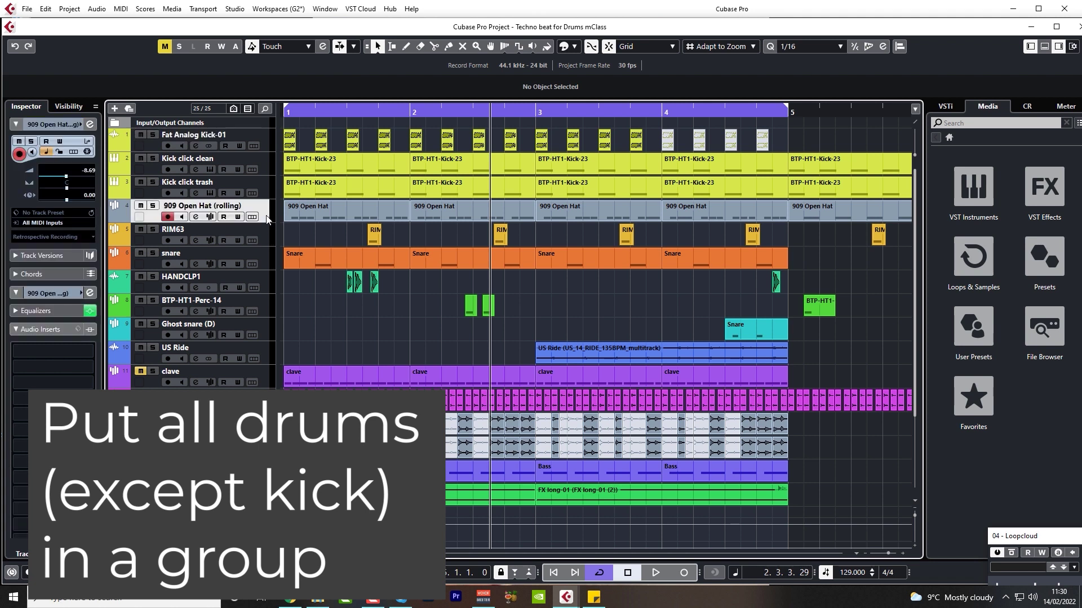
left_click(263, 167)
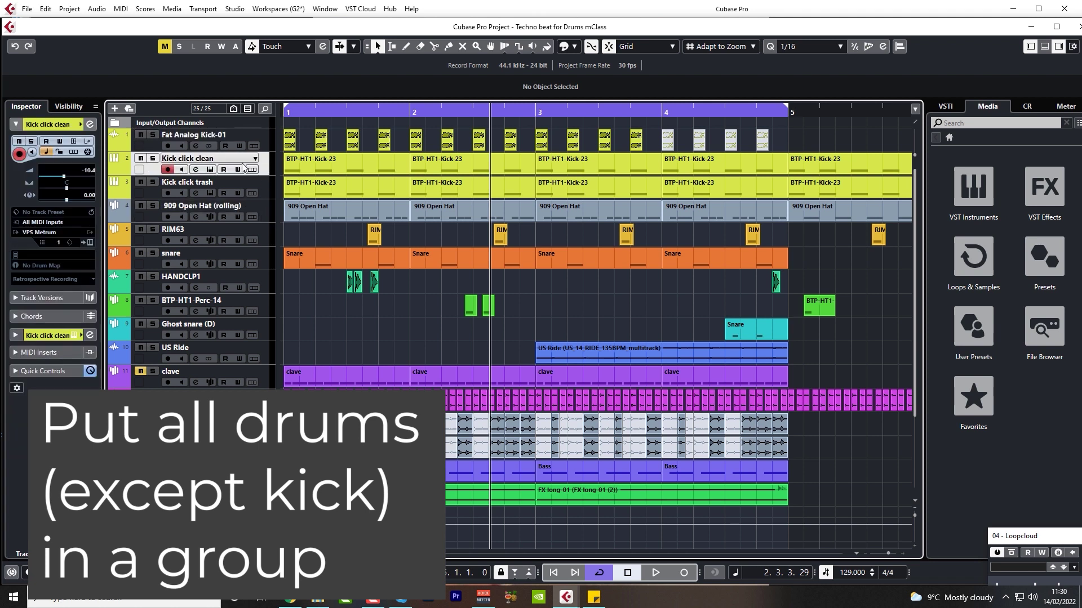
left_click(264, 196)
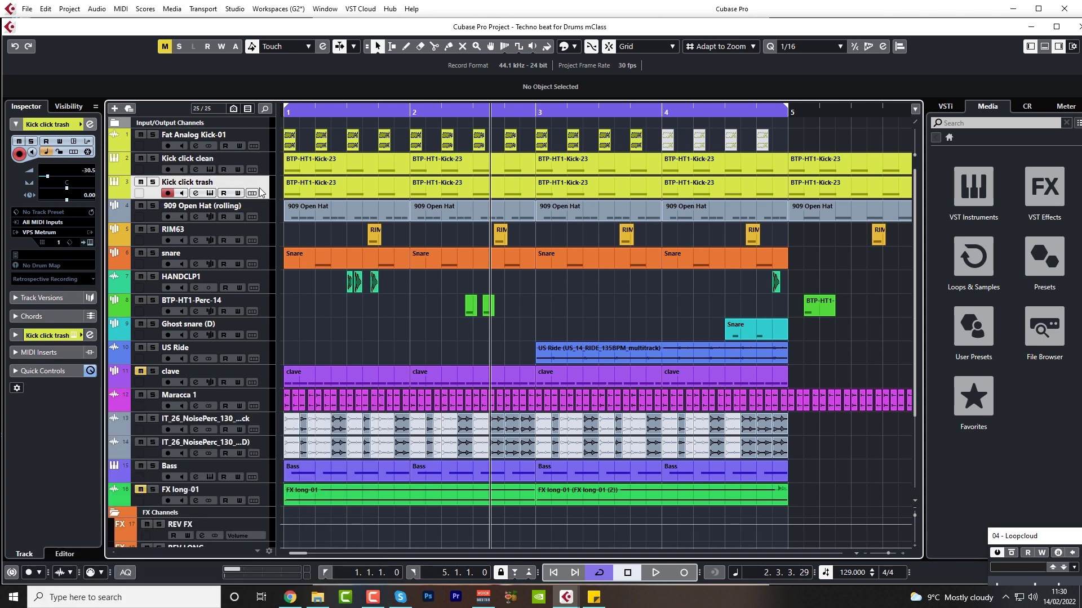
left_click(260, 219)
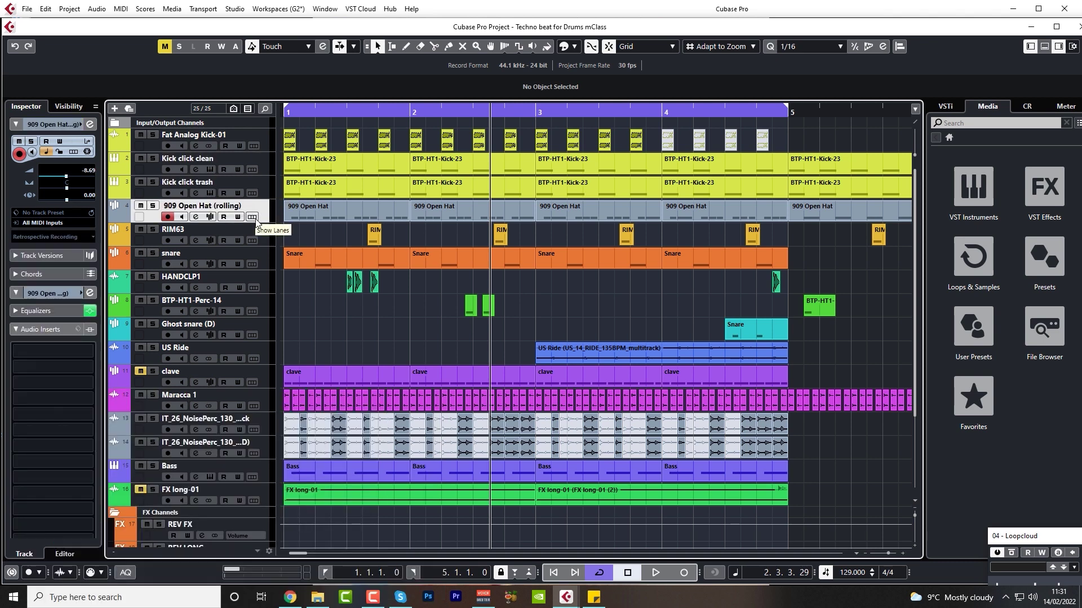
scroll(263, 326, "down", 3)
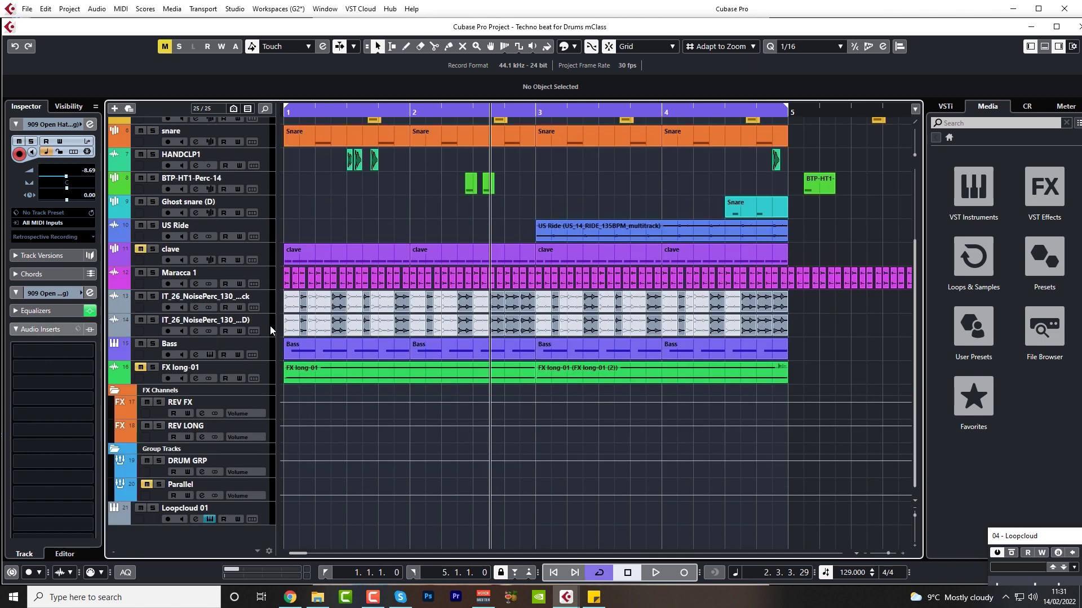
left_click(270, 332, "shift")
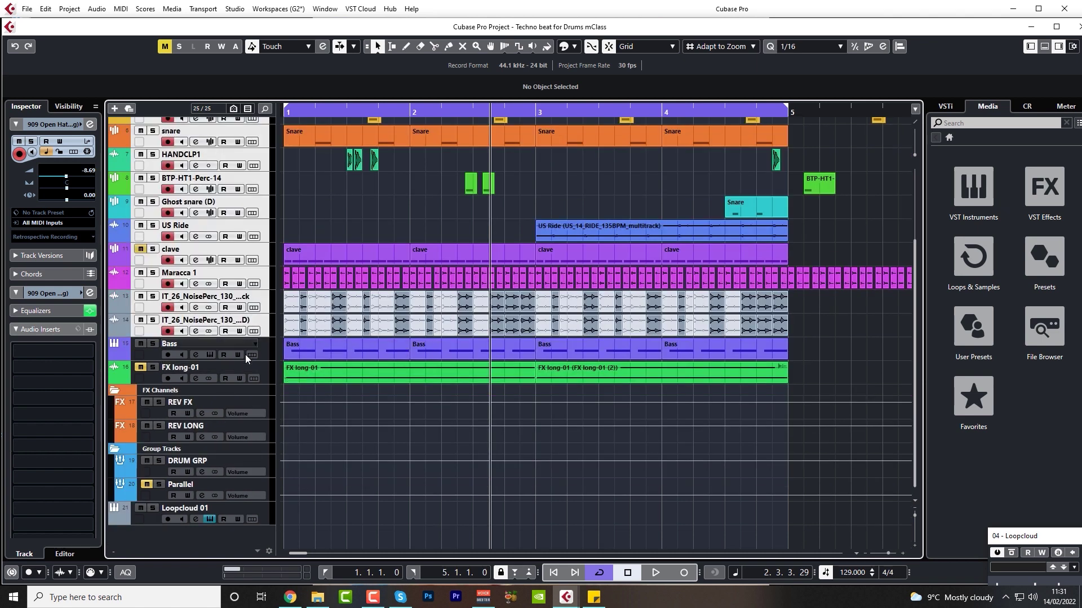
scroll(337, 410, "up", 3)
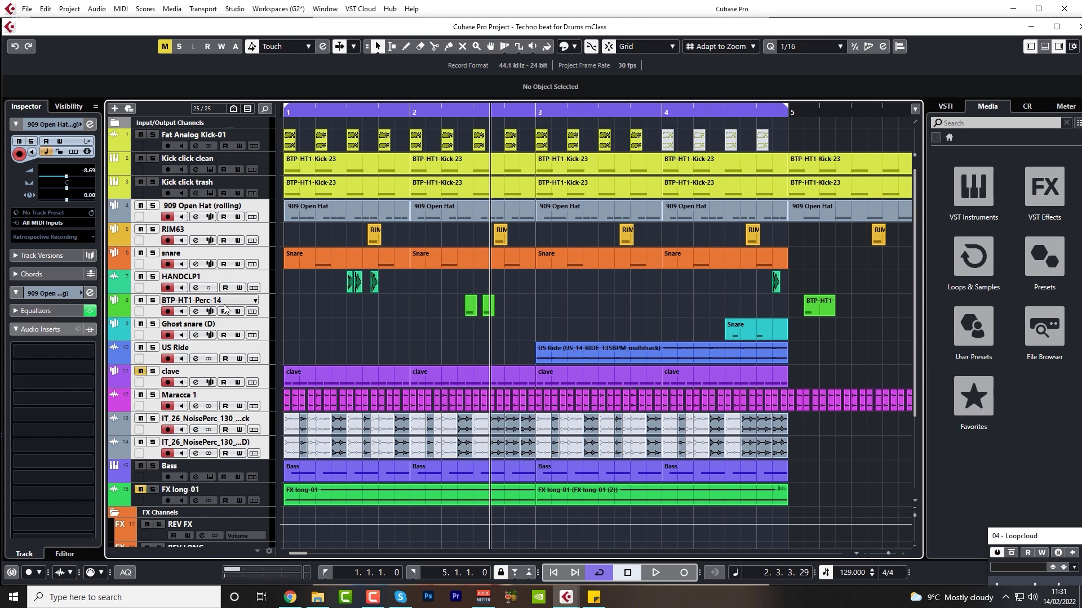
Step: Open the channel settings of the DRUM GRP group track and audition the drum group
scroll(230, 363, "down", 3)
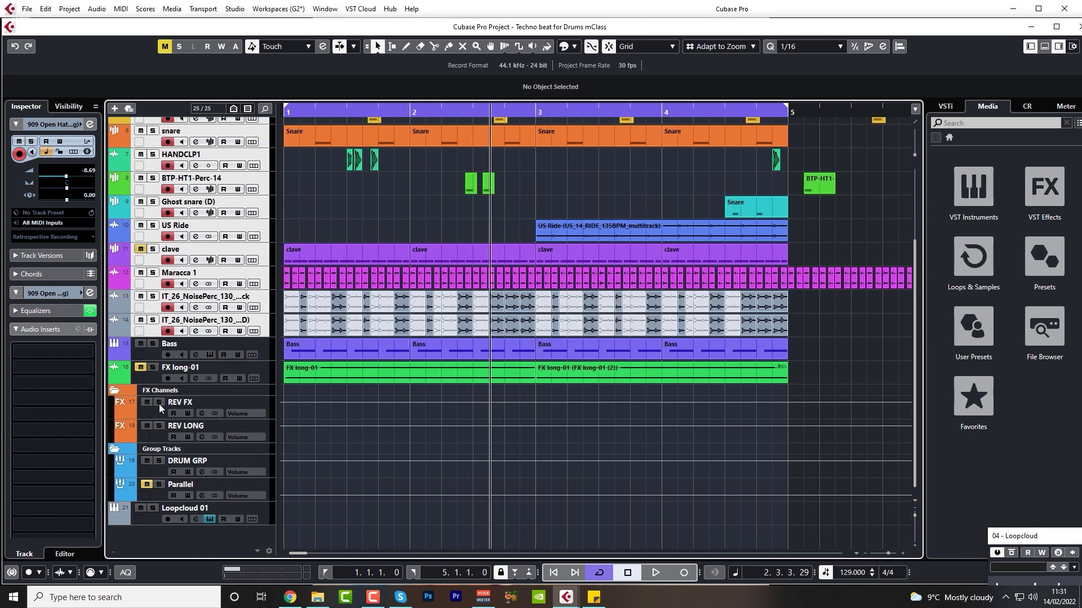
left_click(168, 477)
left_click(201, 472)
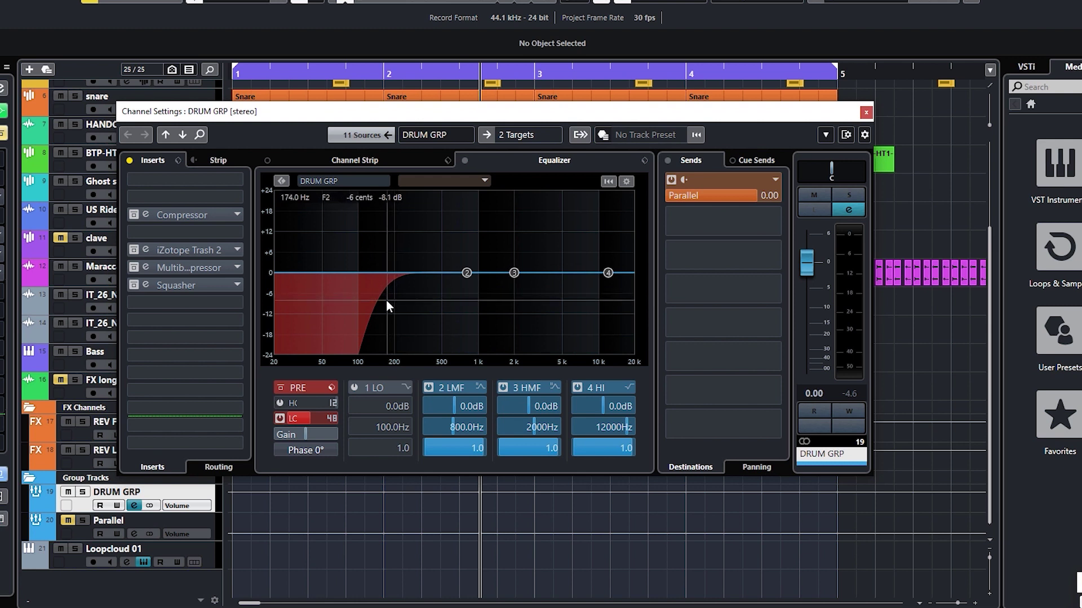
key("space")
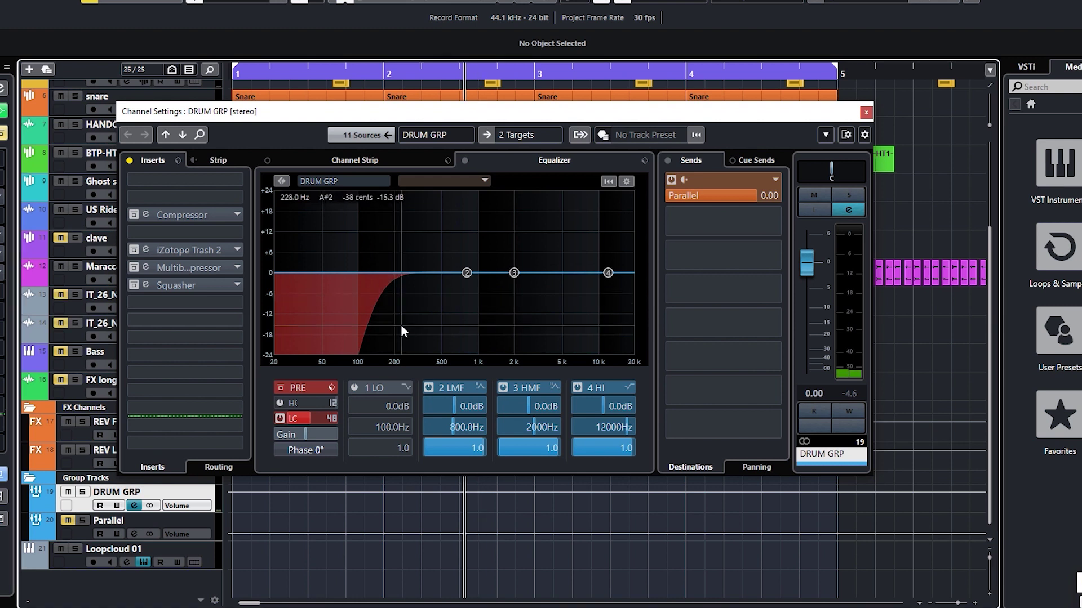
Step: Open the DRUM GRP Compressor insert and compare the drums with it bypassed and active during playback, leaving it active
left_click(146, 215)
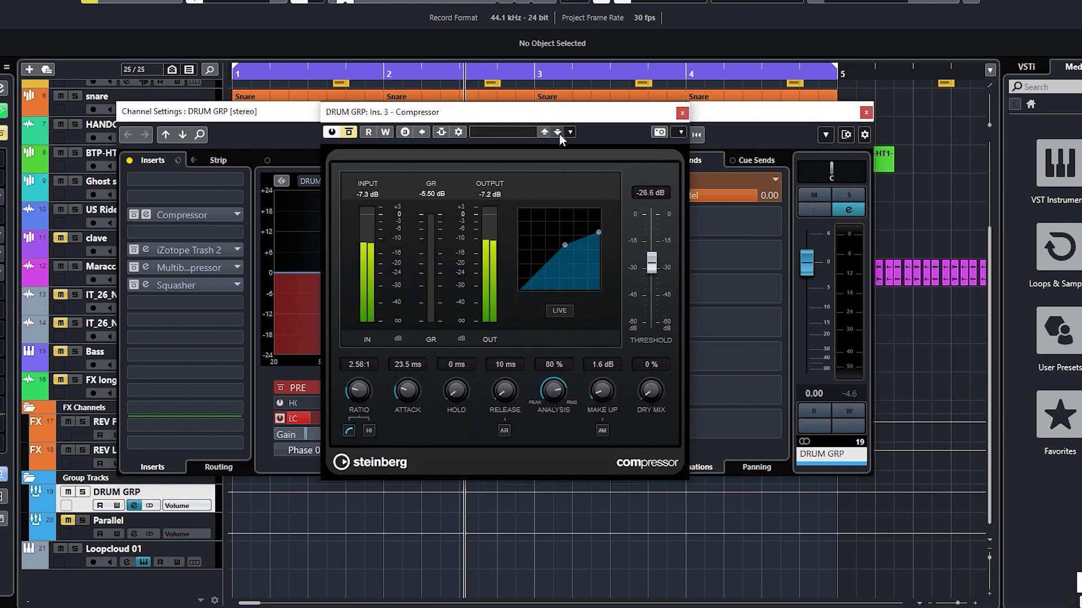
left_click_drag(554, 116, 557, 130)
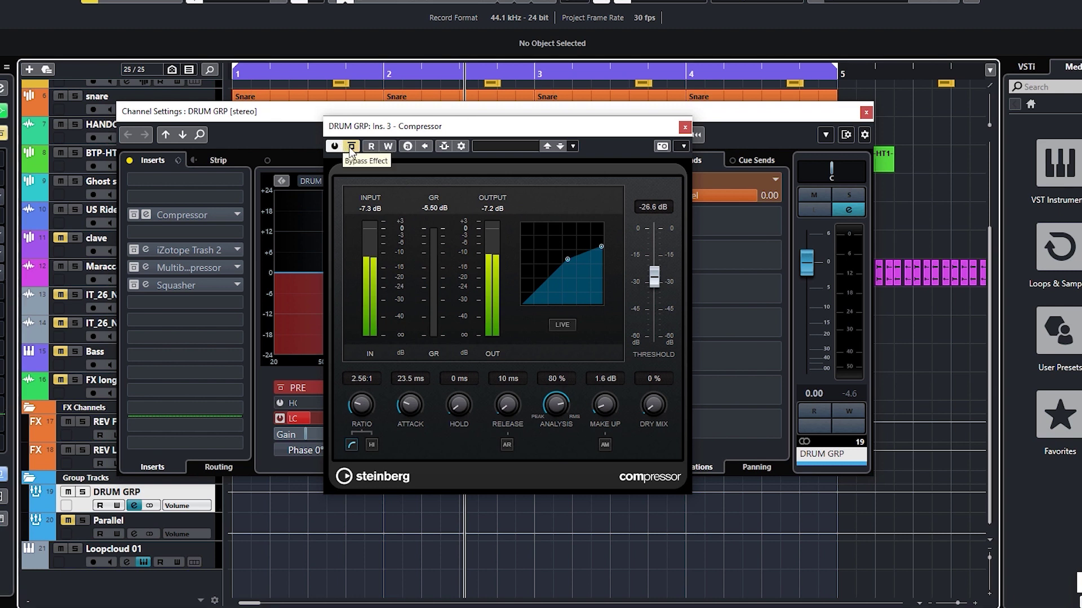
key("space")
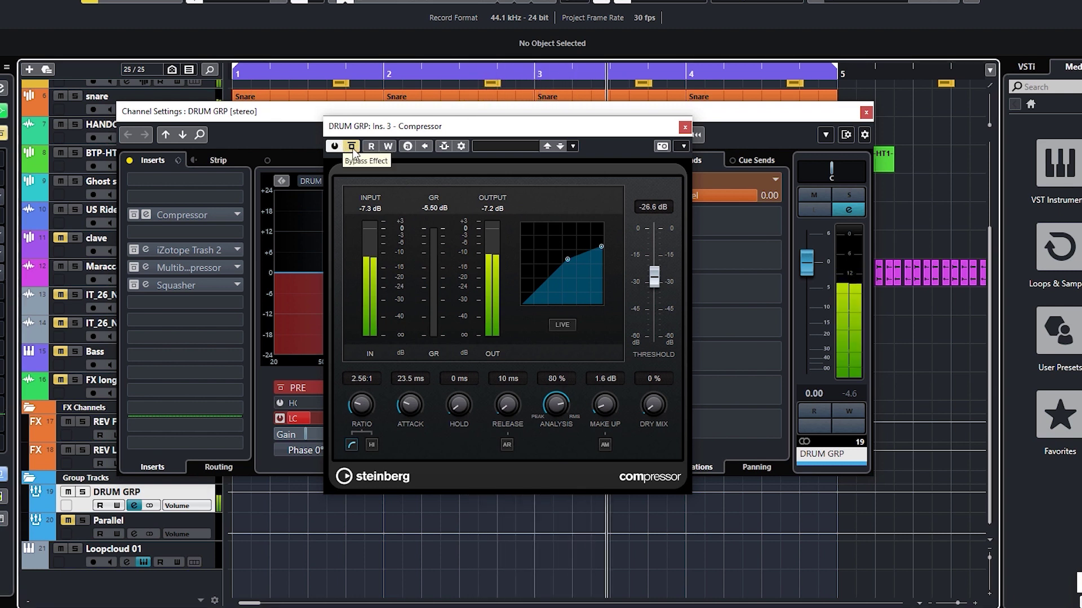
left_click(353, 148)
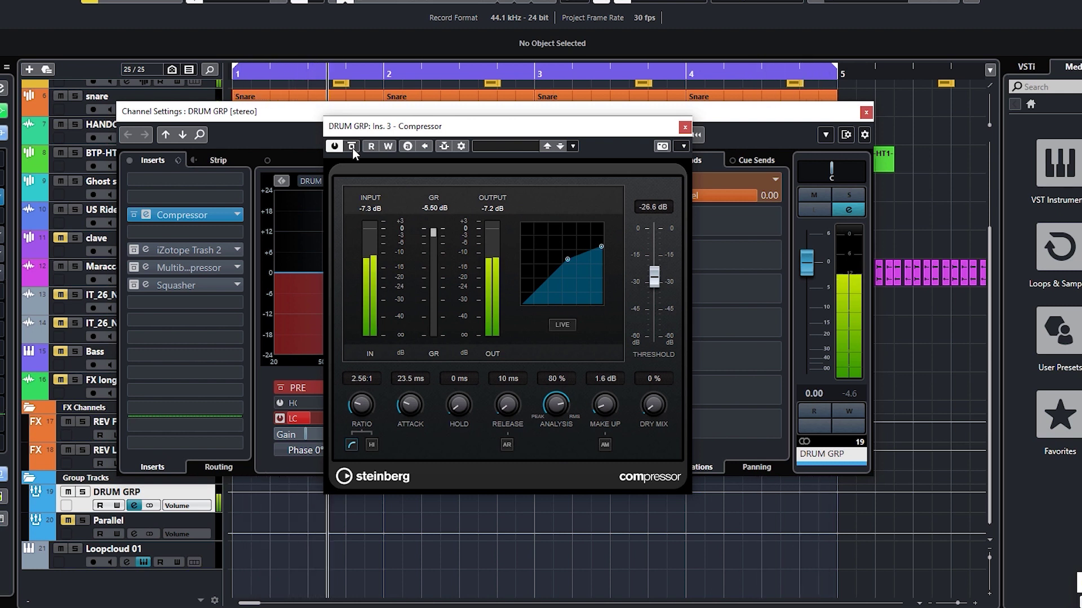
left_click(352, 148)
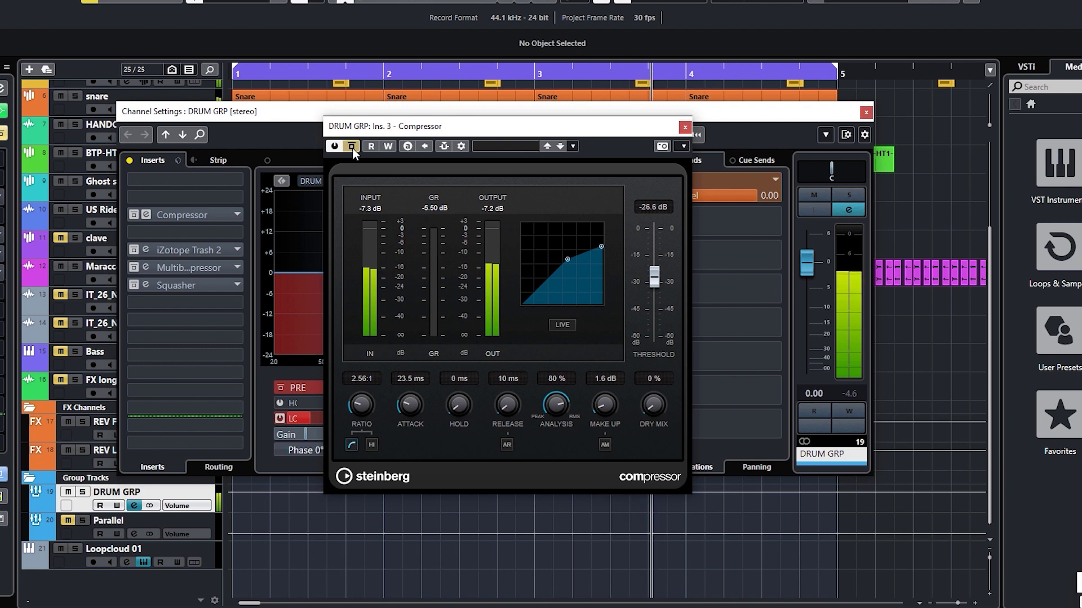
left_click(353, 147)
left_click(353, 148)
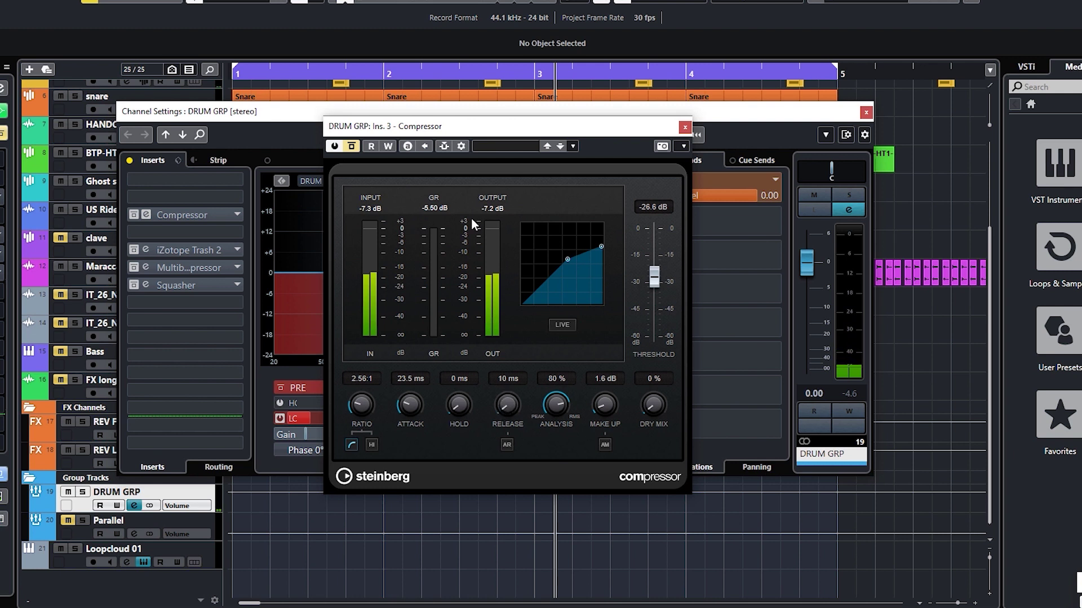
left_click(351, 146)
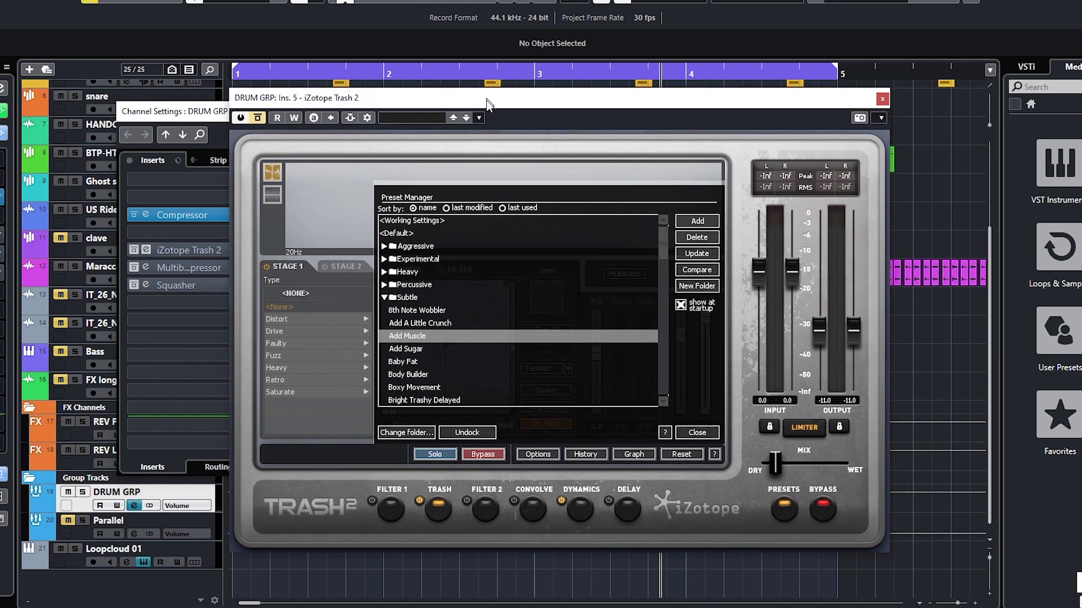
Step: Compare the drum group with iZotope Trash 2 bypassed and active during playback, leaving the effect active
left_click_drag(485, 100, 499, 107)
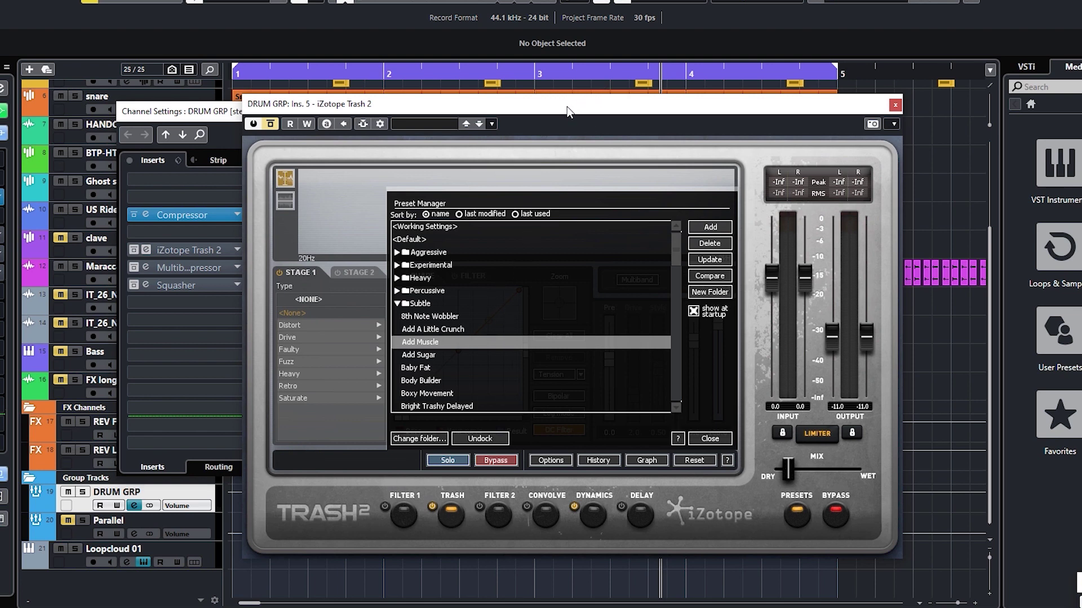
left_click_drag(547, 108, 551, 88)
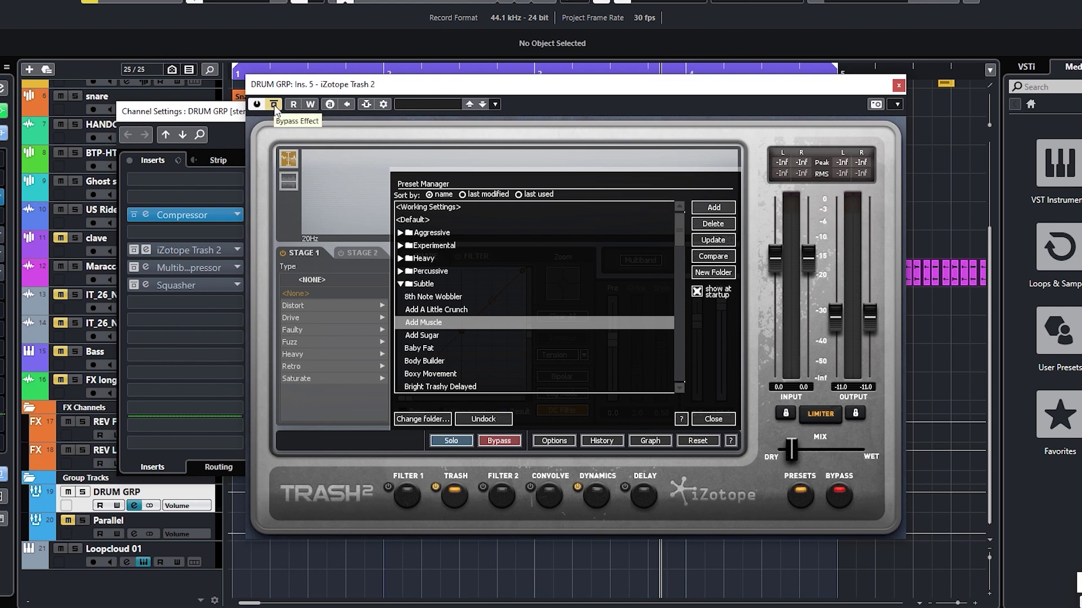
key("space")
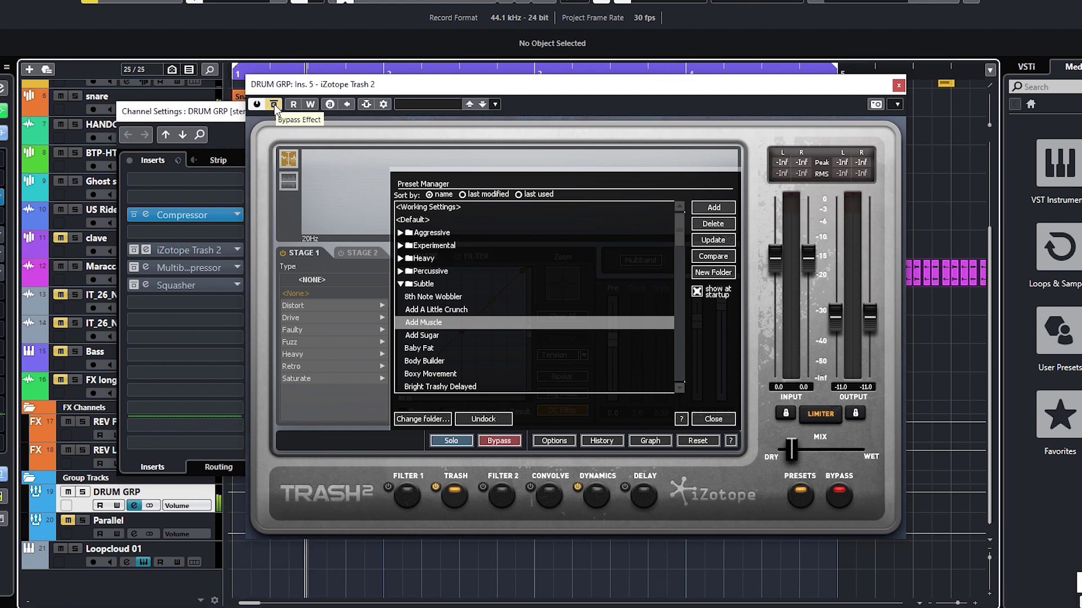
left_click(274, 104)
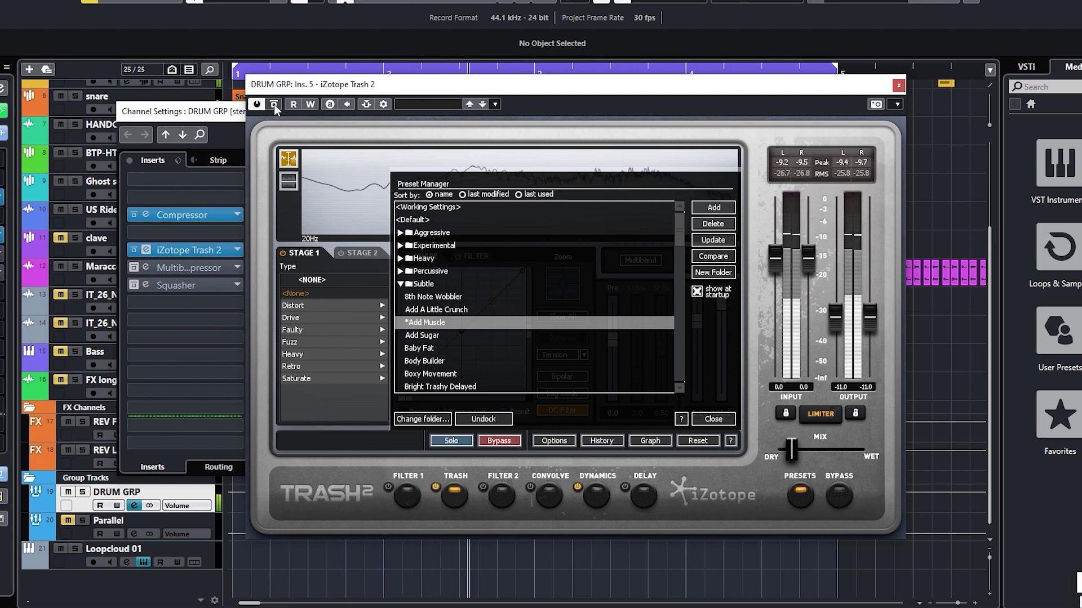
left_click(273, 104)
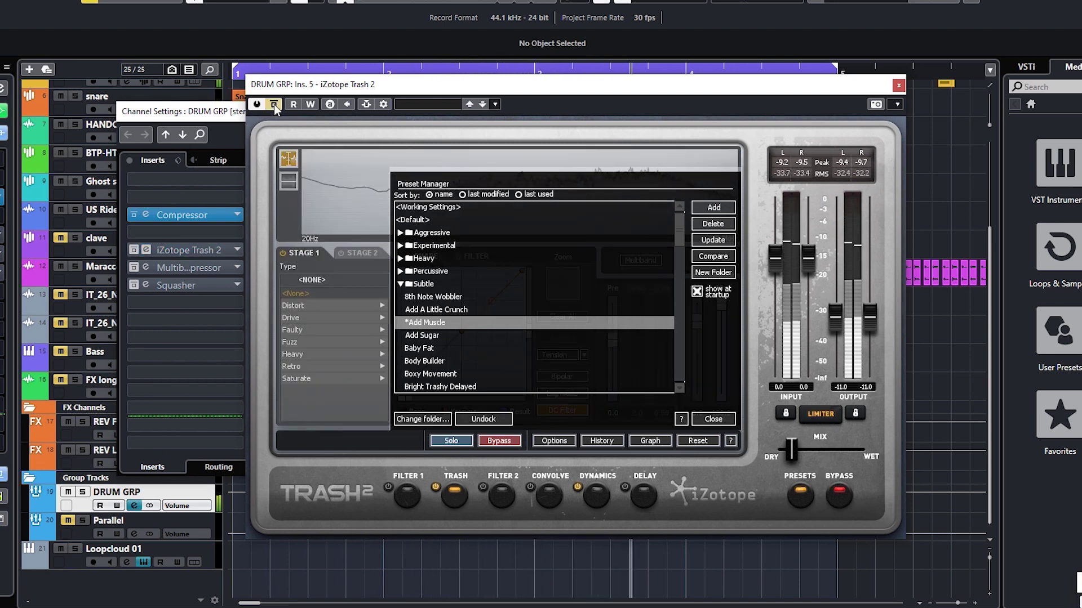
left_click(274, 103)
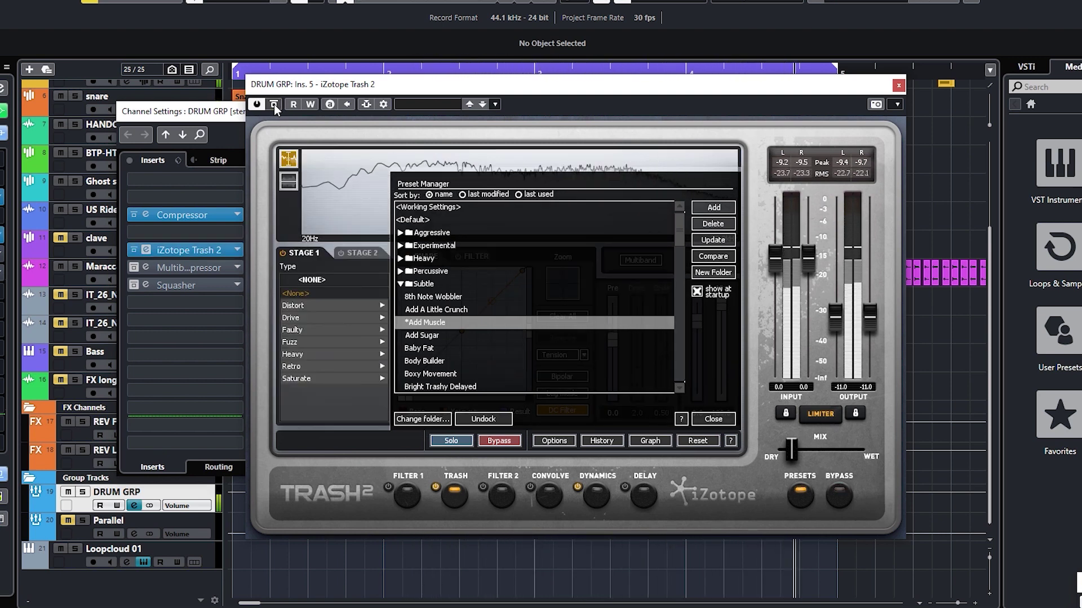
left_click(273, 103)
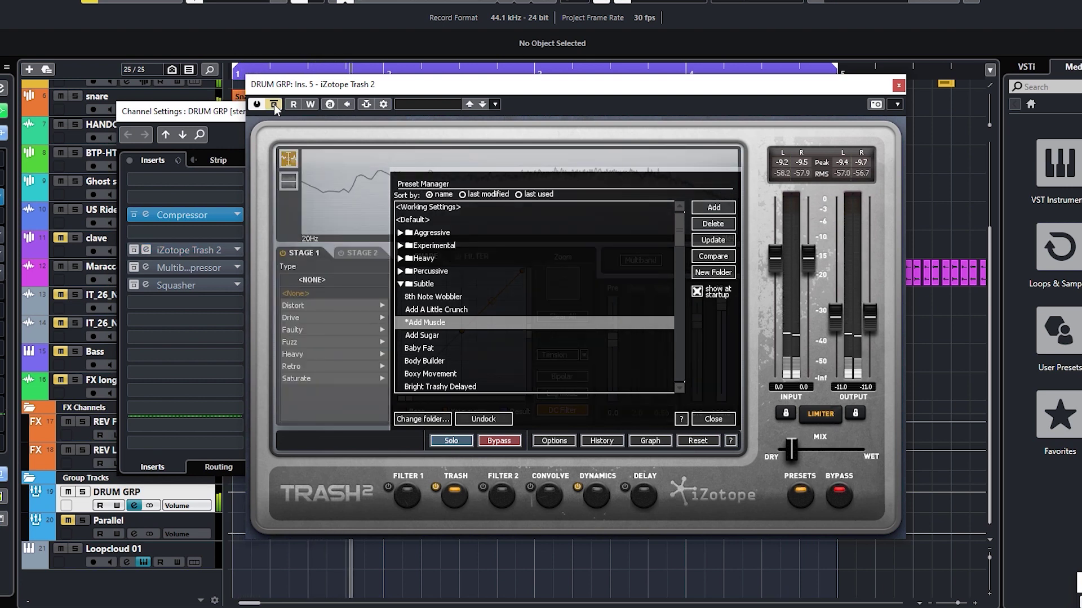
left_click(274, 104)
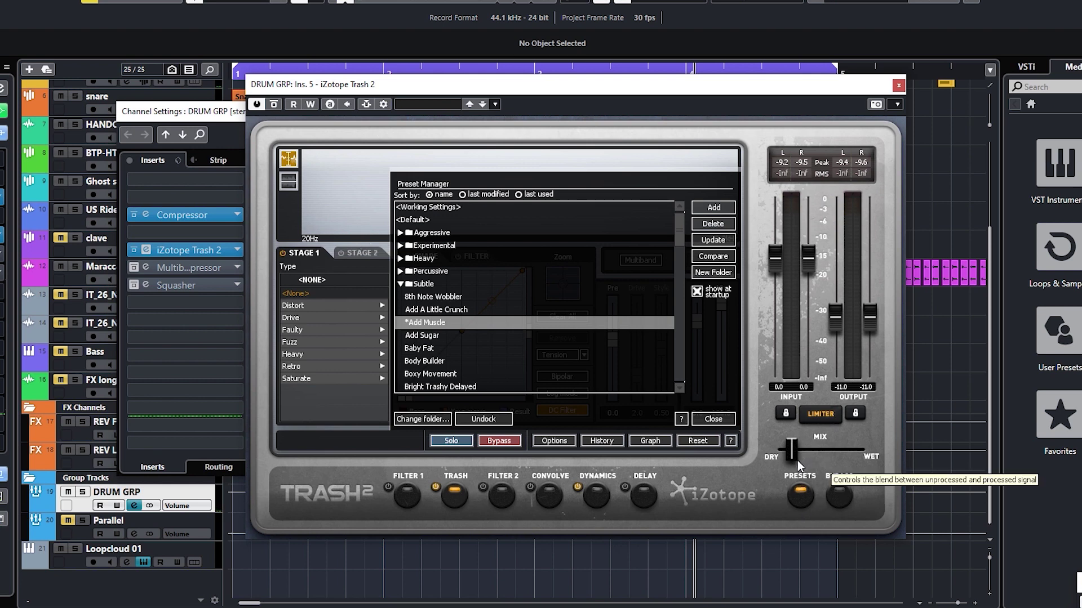
Step: Sweep the Trash 2 mix from fully dry to fully wet during playback, return it to mostly dry, and close the plug-in
key("space")
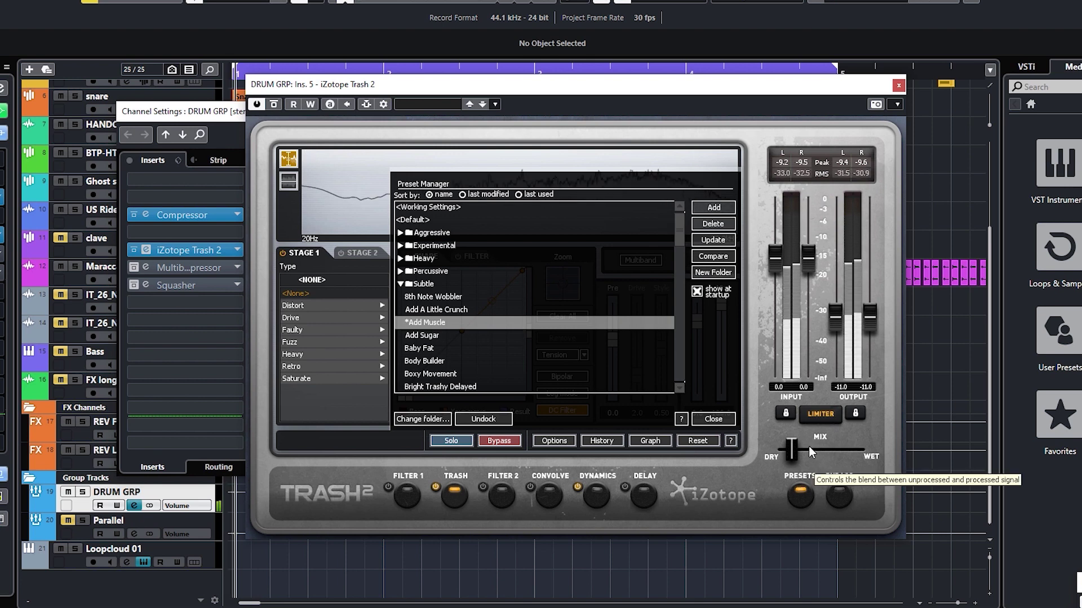
left_click_drag(799, 452, 759, 458)
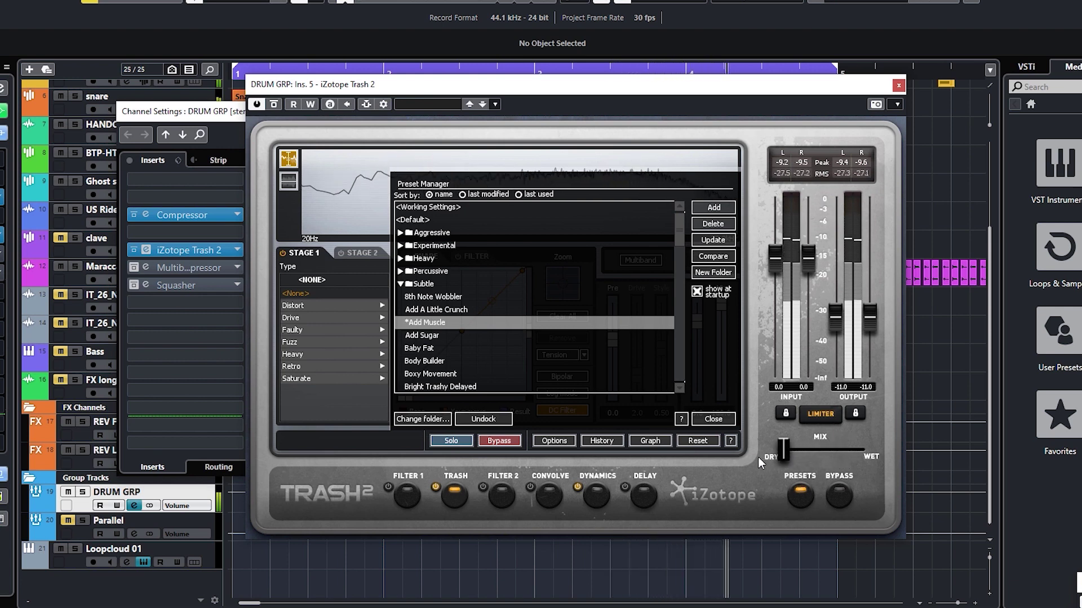
left_click_drag(784, 454, 925, 467)
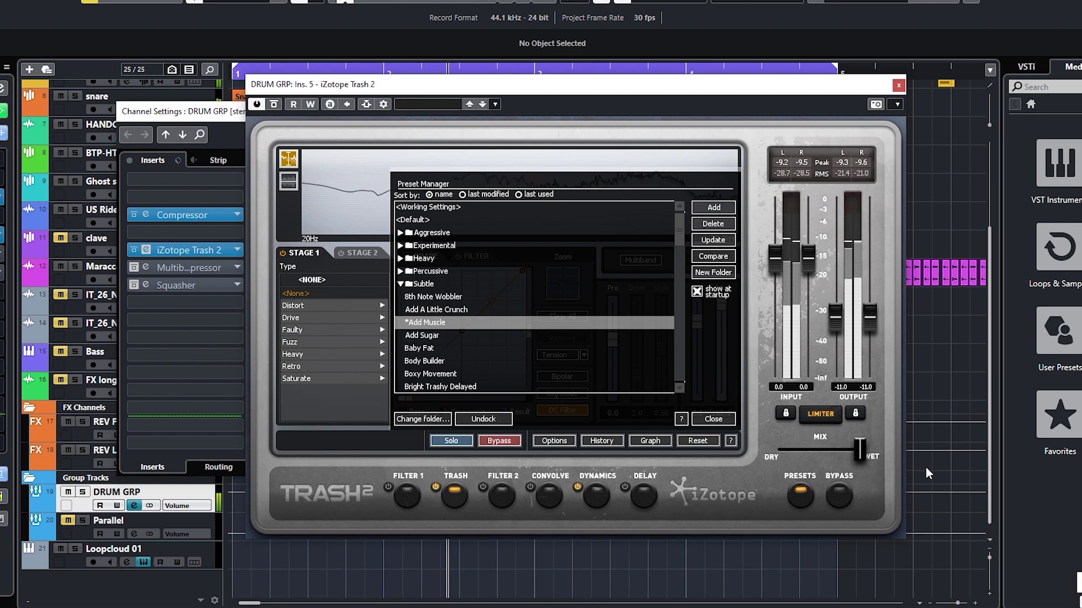
left_click_drag(925, 473, 788, 376)
key("space")
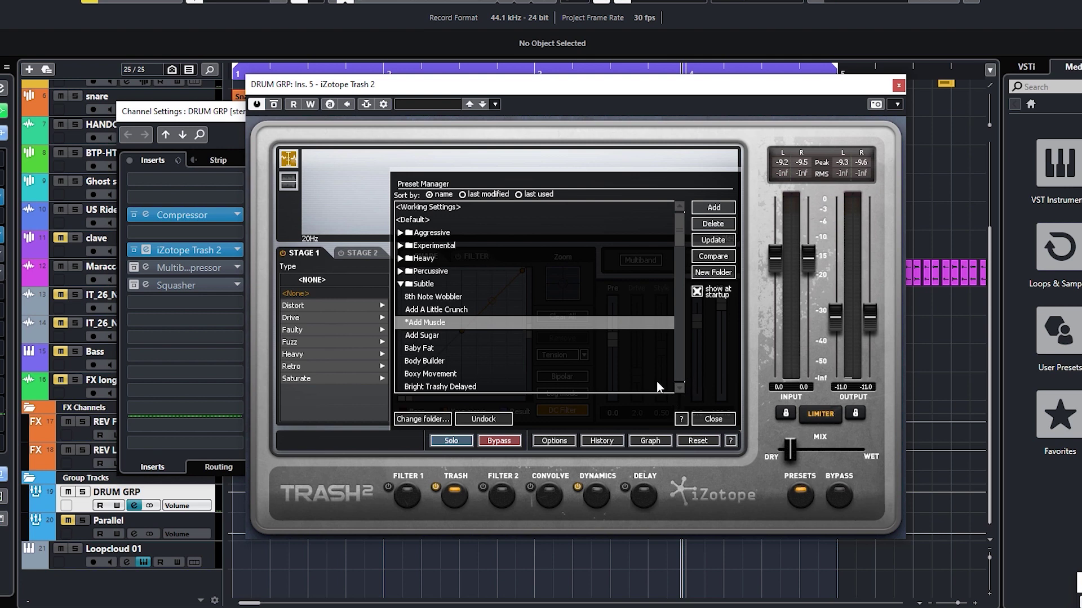
left_click(897, 85)
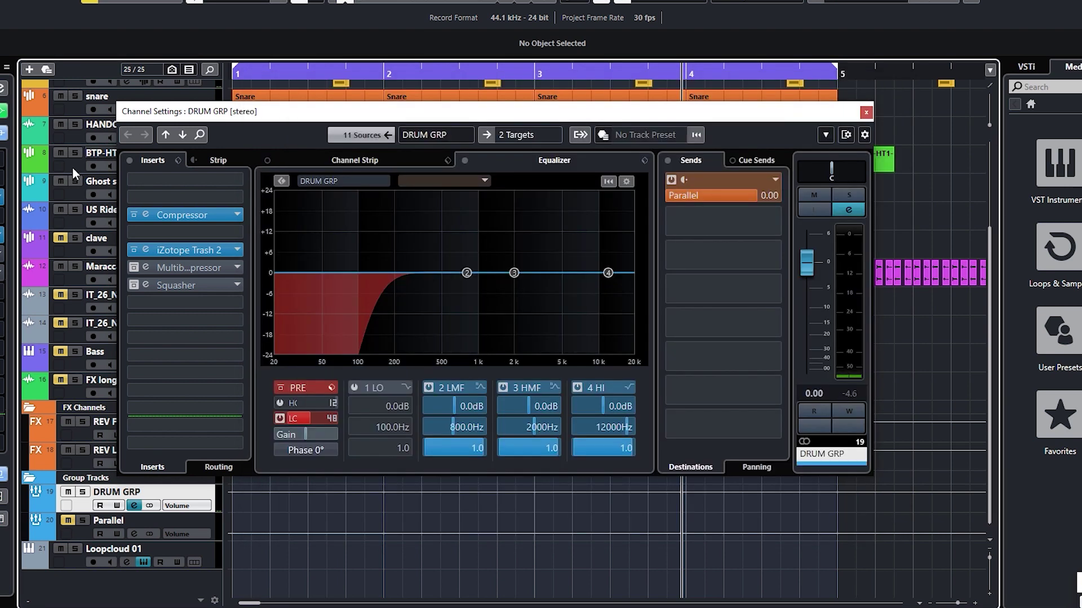
Step: Open the MultibandCompressor insert on DRUM GRP and browse its presets, keeping Dance Master
left_click(145, 268)
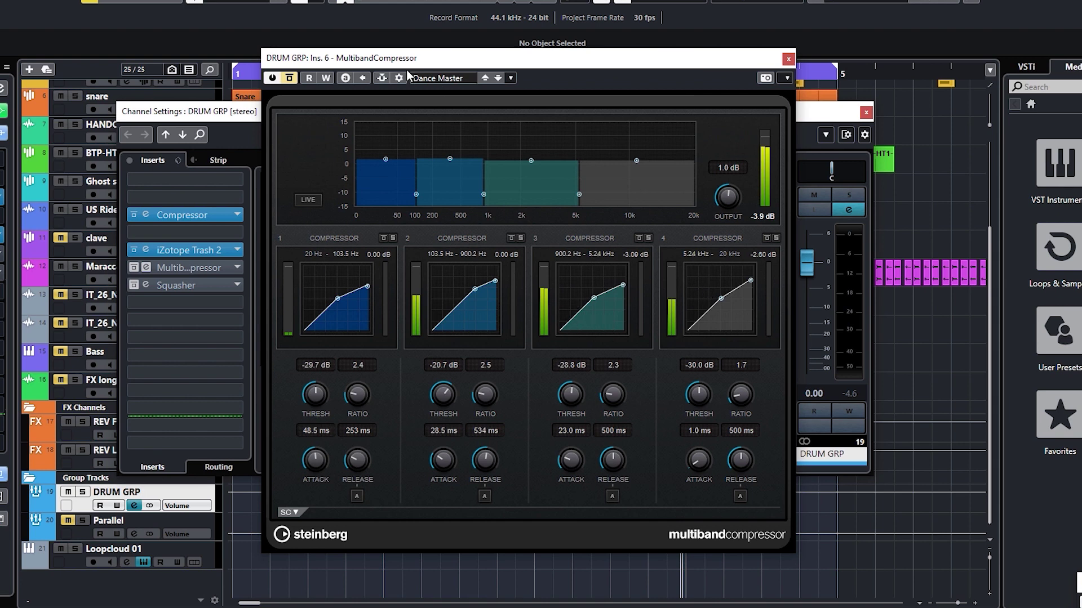
left_click(458, 79)
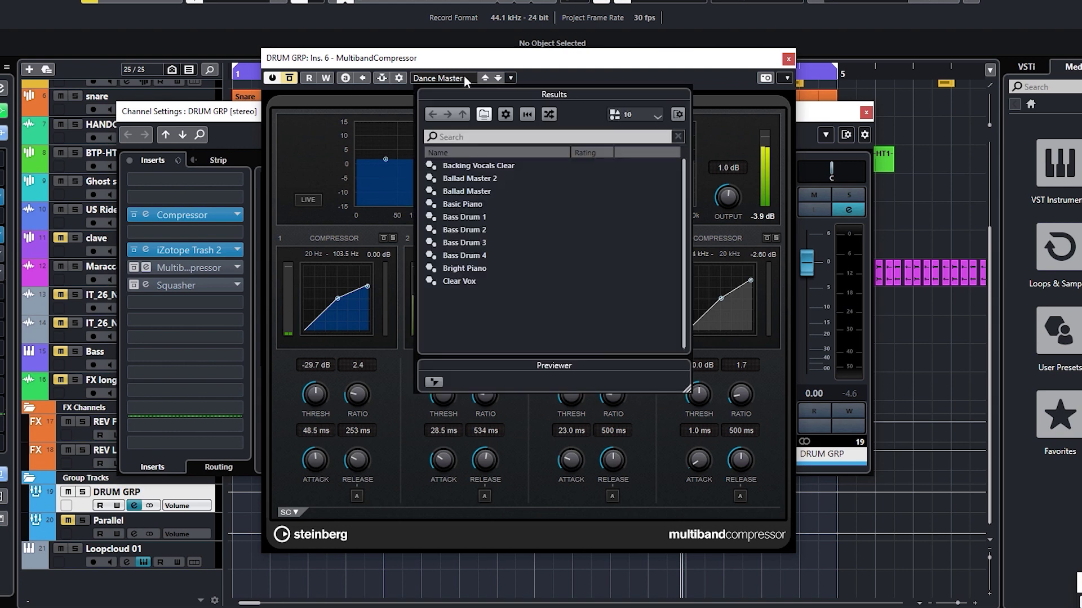
scroll(488, 302, "down", 3)
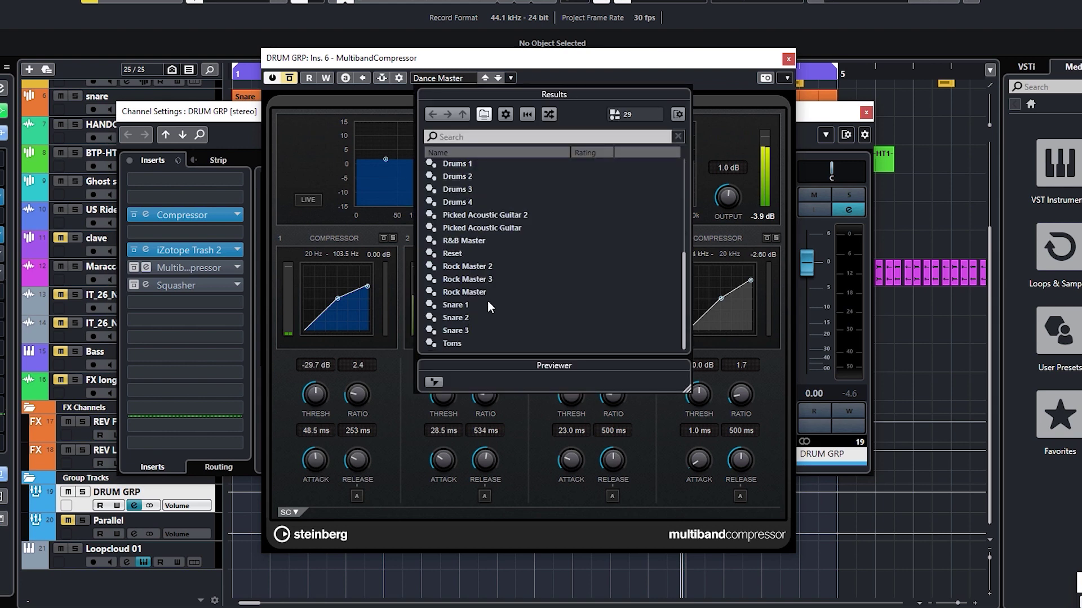
scroll(488, 301, "up", 5)
left_click(304, 156)
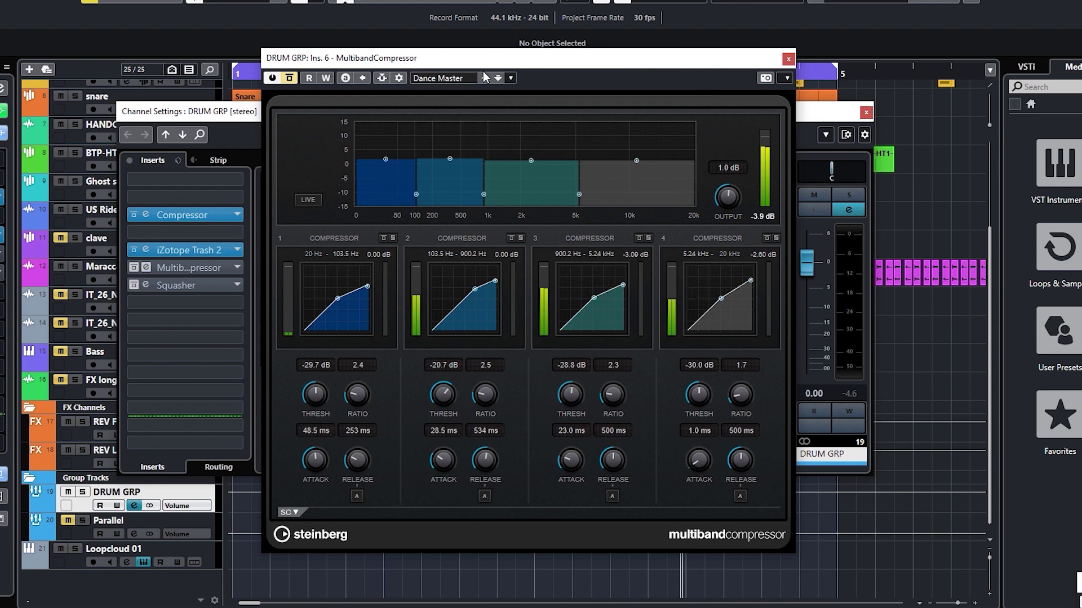
Step: Set the MultibandCompressor output to -2.9 dB and compare the drums with it bypassed and active, leaving it active
left_click(290, 78)
left_click_drag(731, 200, 728, 201)
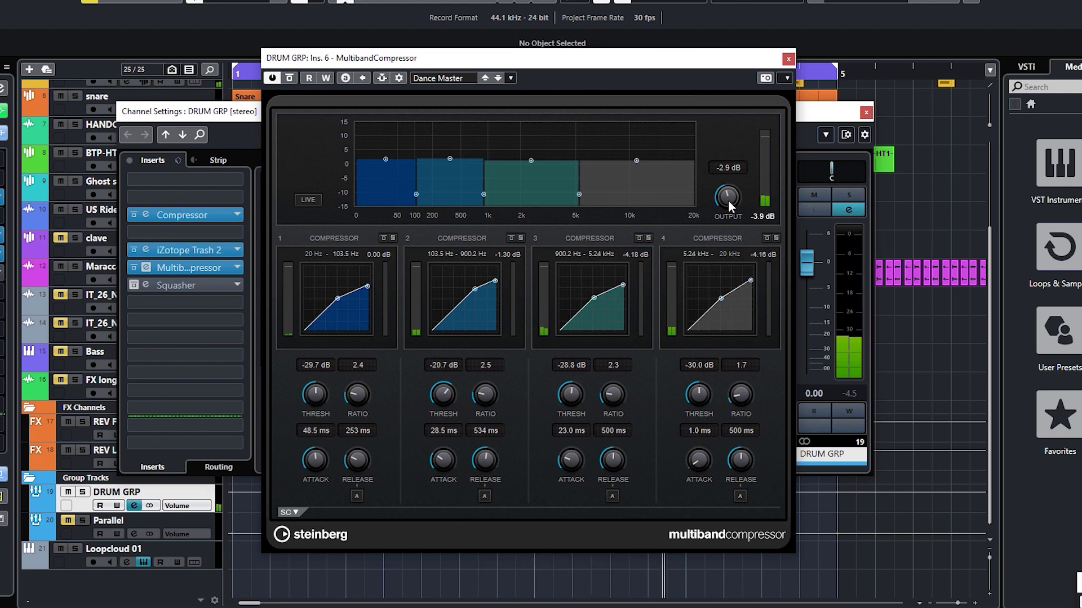
left_click(290, 79)
key("space")
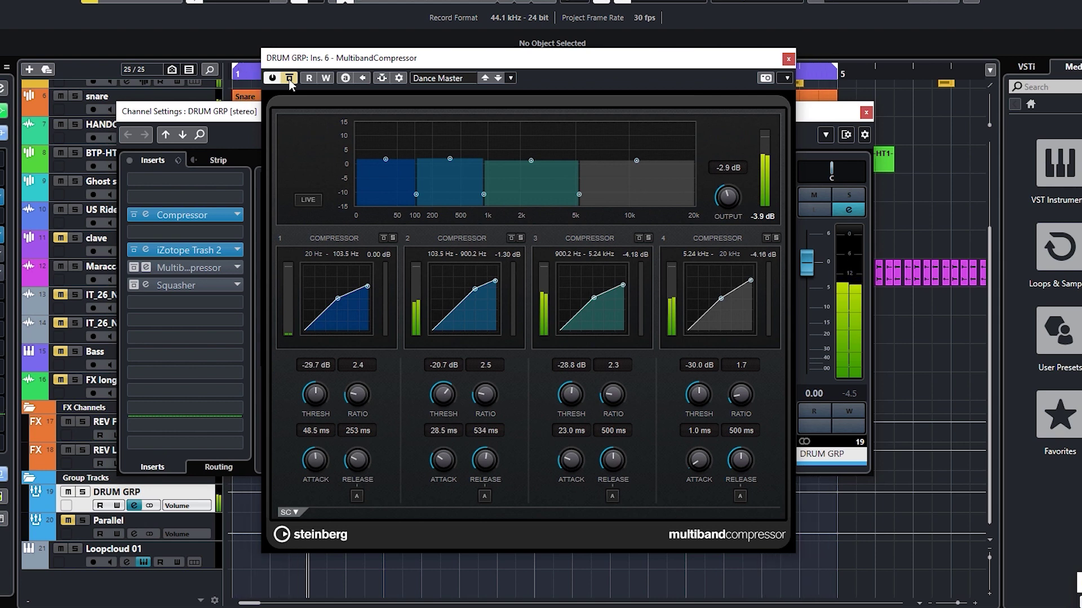
left_click(289, 79)
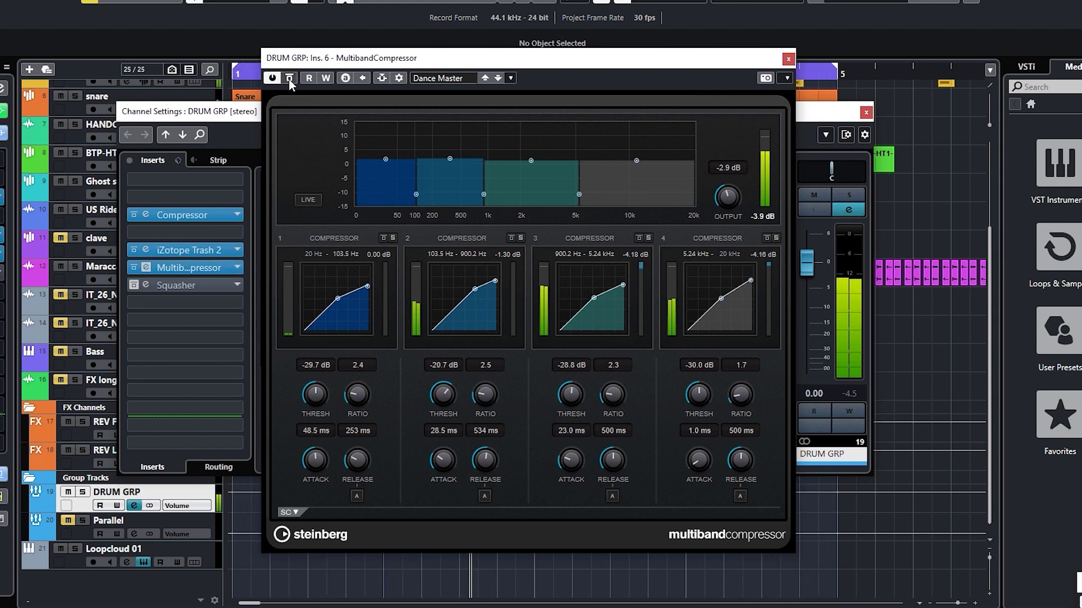
key("space")
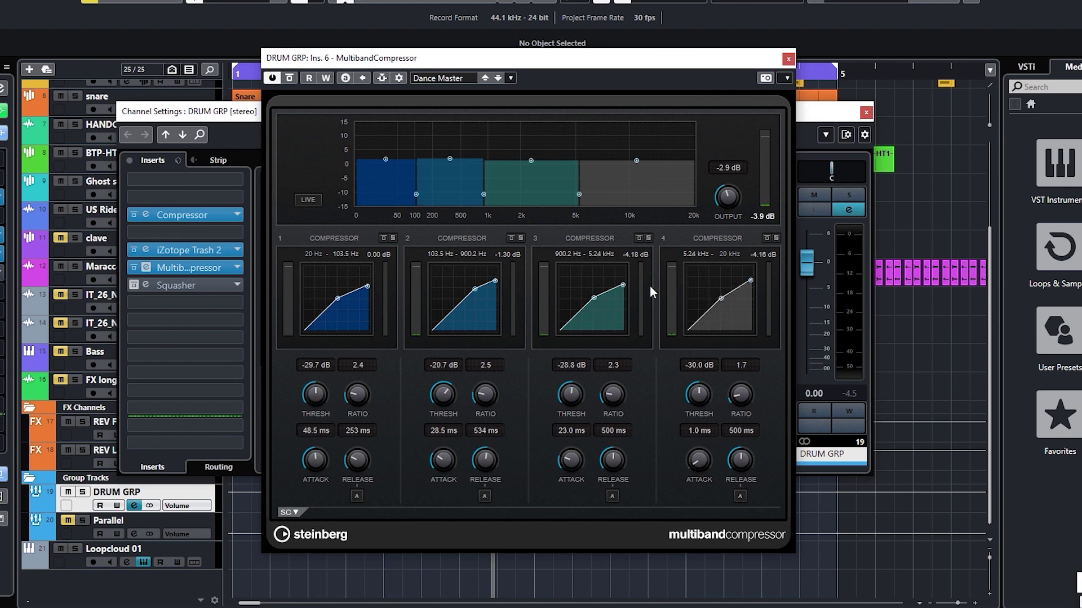
Step: Lower the MultibandCompressor's band 2 threshold to -28.5 dB while the drums play
key("space")
left_click_drag(475, 289, 489, 295)
key("space")
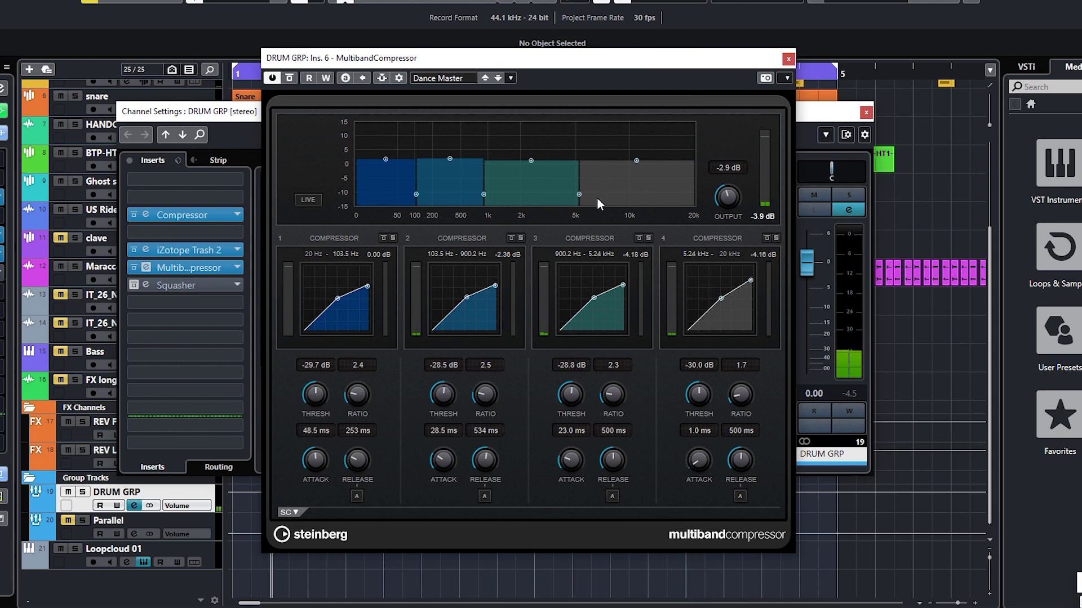
mouse_move(583, 210)
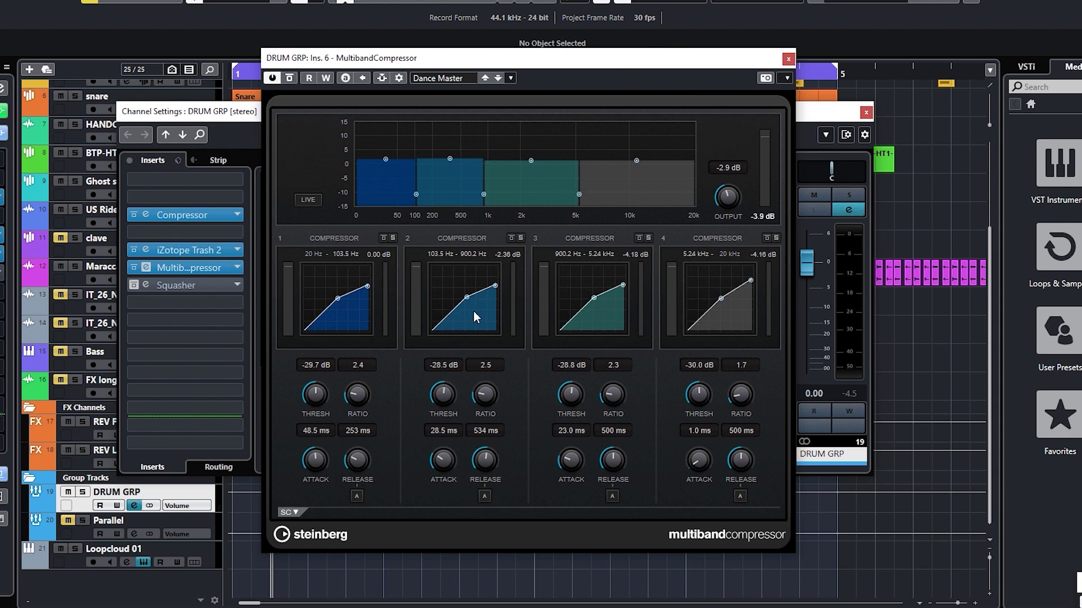
Step: Close and bypass the MultibandCompressor on DRUM GRP, and open the Squasher insert
left_click(788, 59)
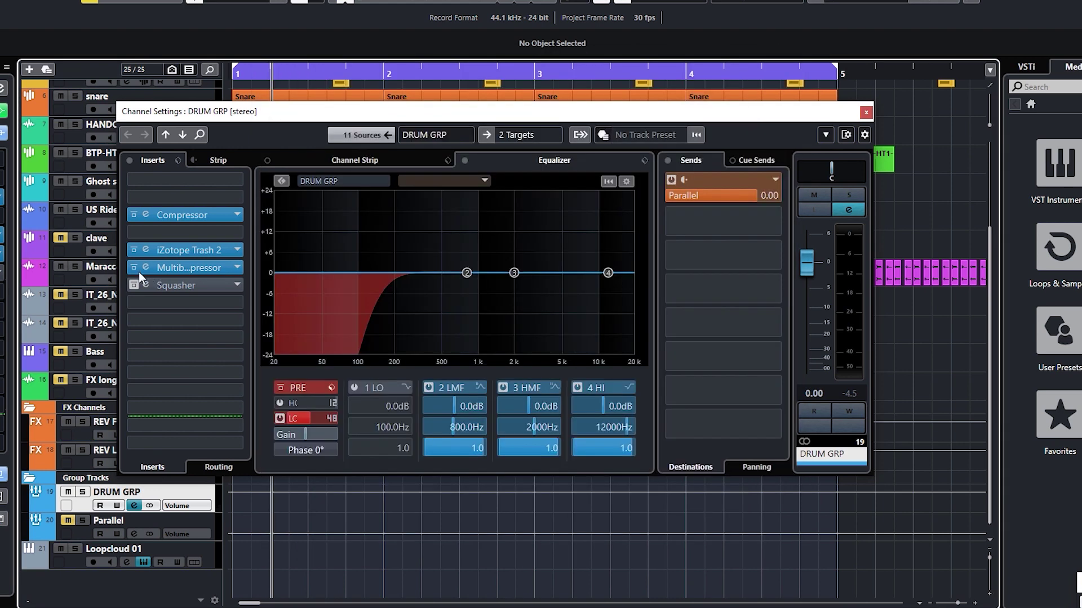
left_click(134, 270)
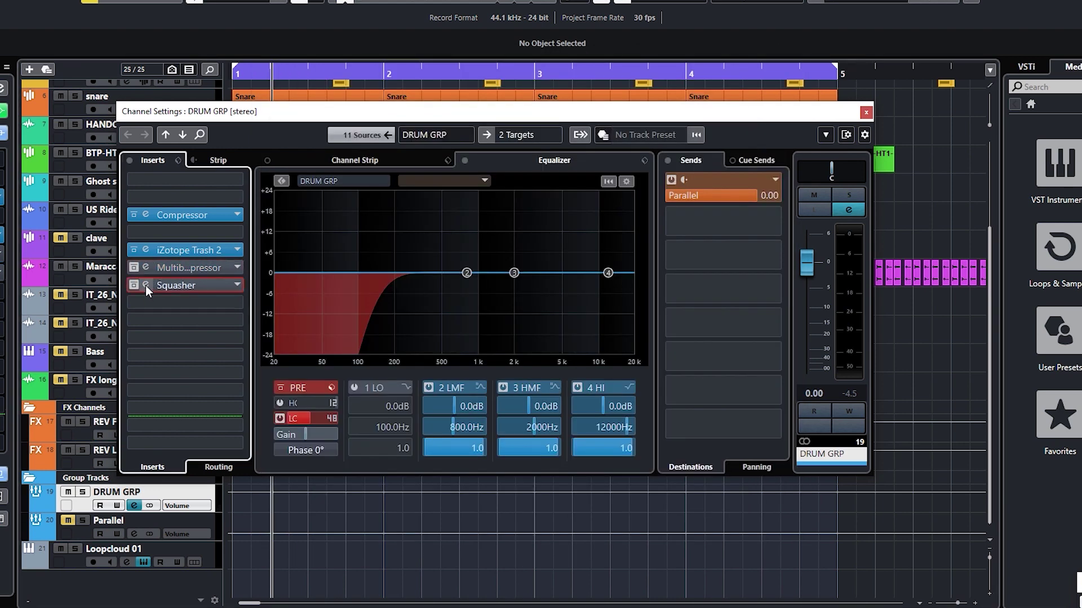
left_click(145, 285)
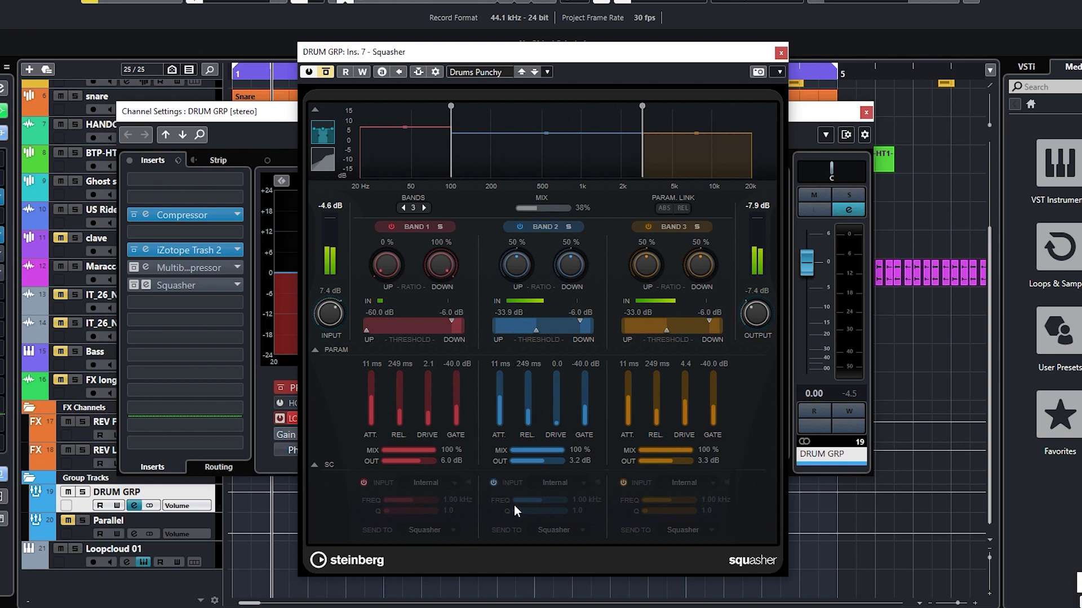
Step: Show Squasher's compression curves and set band 2's upward threshold to -40.3 dB and downward threshold to -17.2 dB
left_click(327, 158)
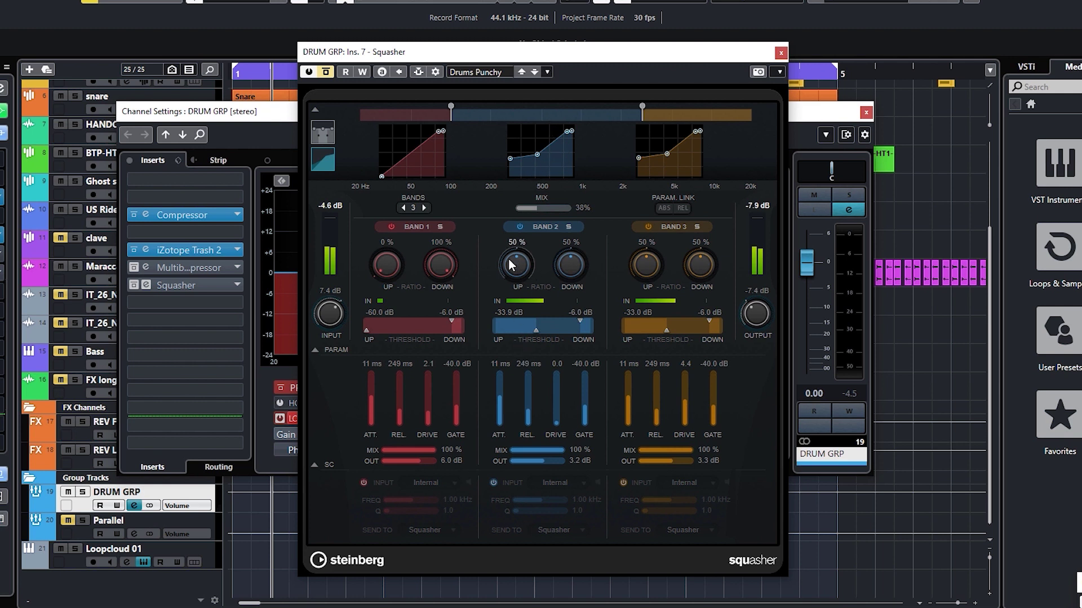
mouse_move(536, 330)
left_mouse_down()
mouse_move(513, 331)
mouse_move(527, 330)
left_mouse_up()
left_click_drag(576, 320, 562, 319)
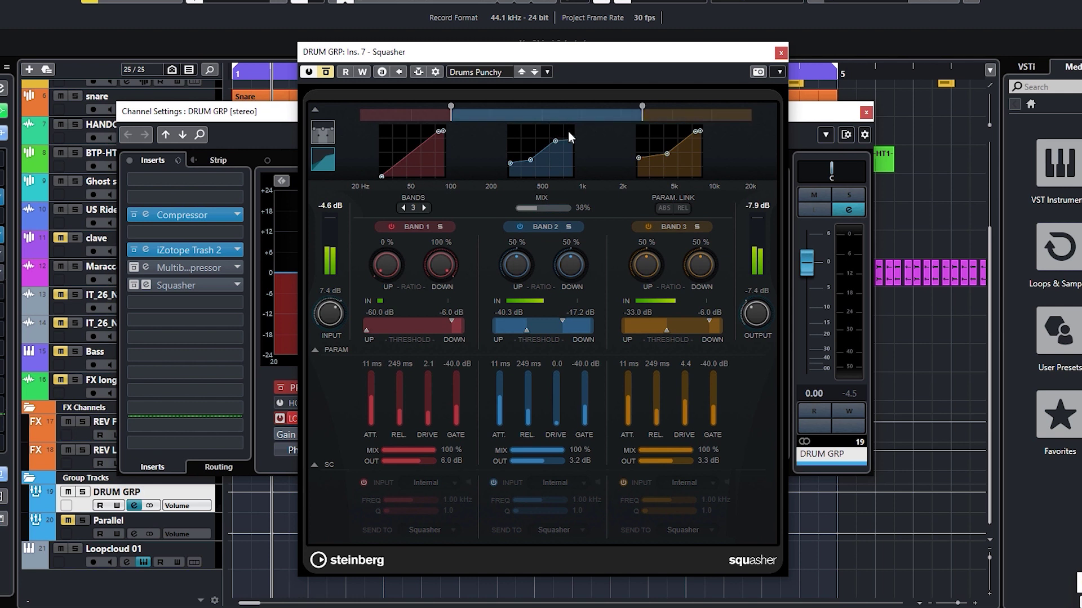
Step: Try a lower band 2 downward threshold, reload Squasher's Drums Punchy preset and show its compression curves
left_click_drag(562, 321, 543, 321)
left_click(476, 71)
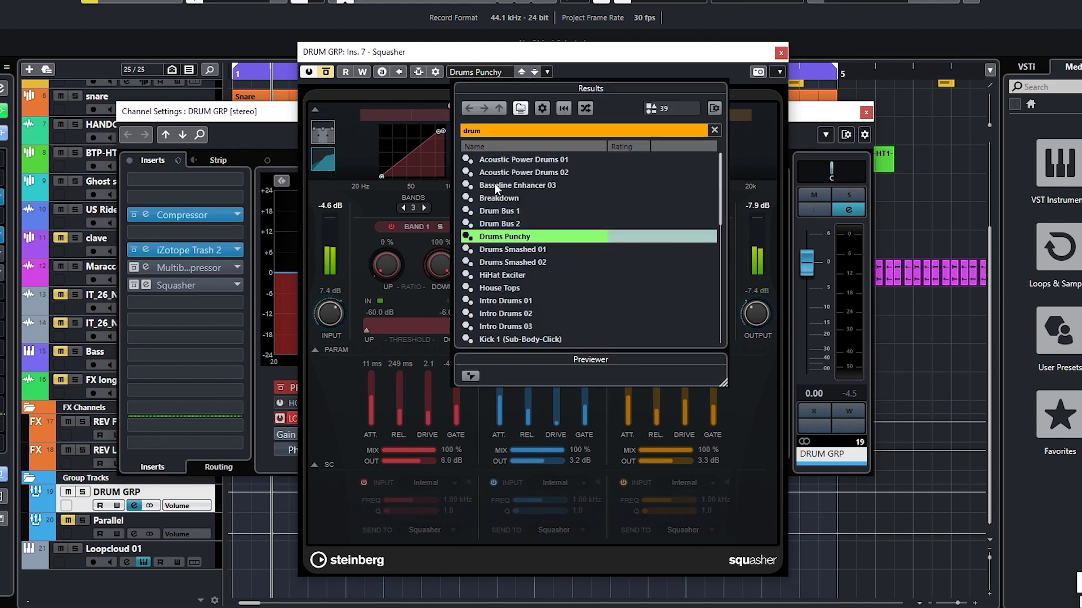
double_click(530, 237)
left_click(319, 164)
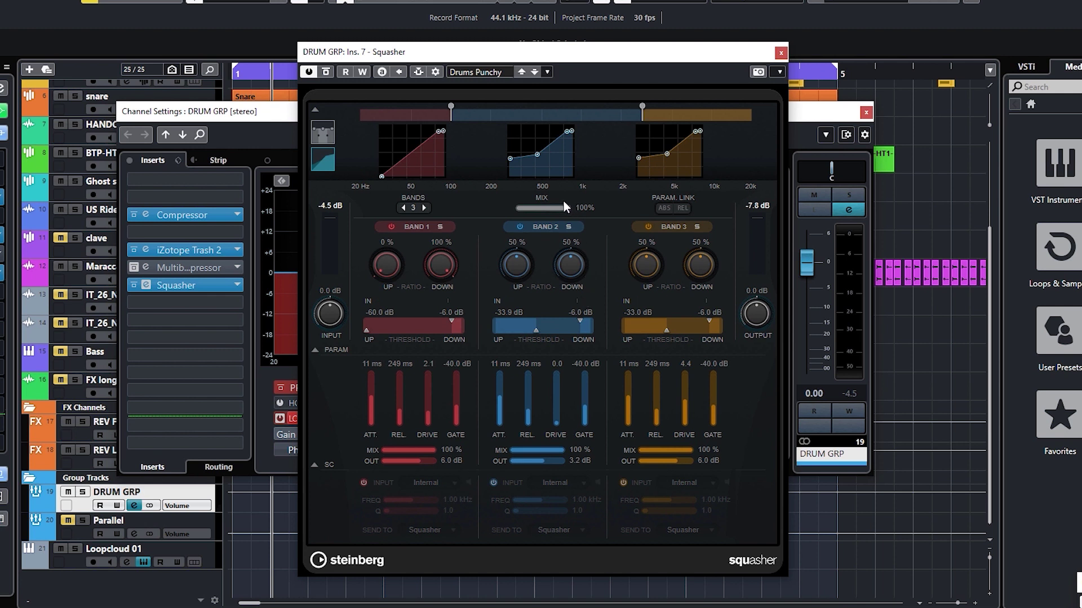
Step: Play the drums with Squasher's mix at 100% and compare them with the effect active and bypassed
mouse_move(566, 208)
left_mouse_down()
mouse_move(512, 215)
mouse_move(572, 219)
left_mouse_up()
key("space")
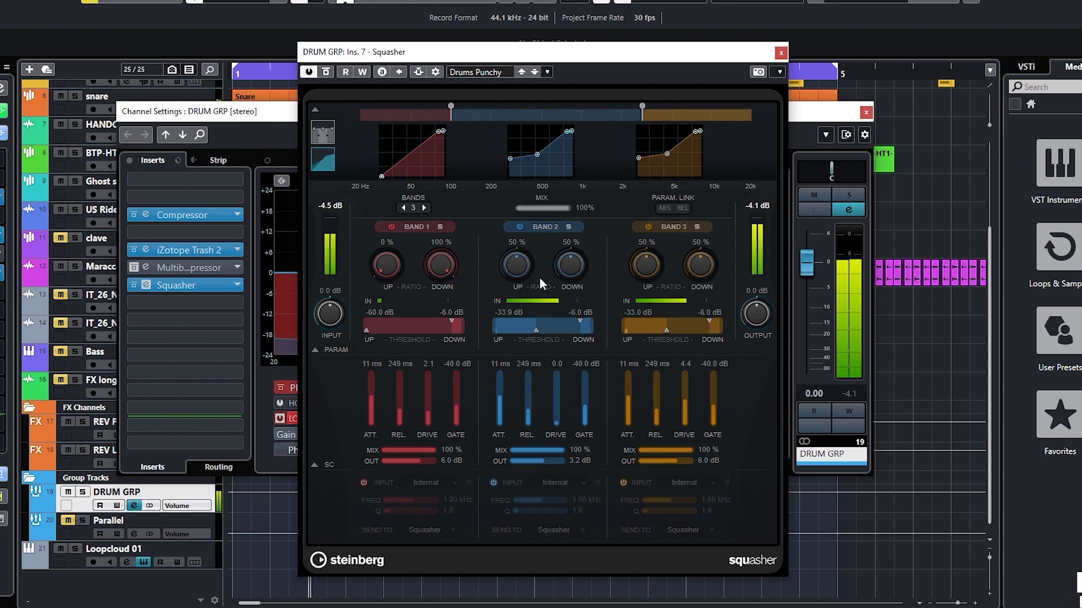
left_click(329, 72)
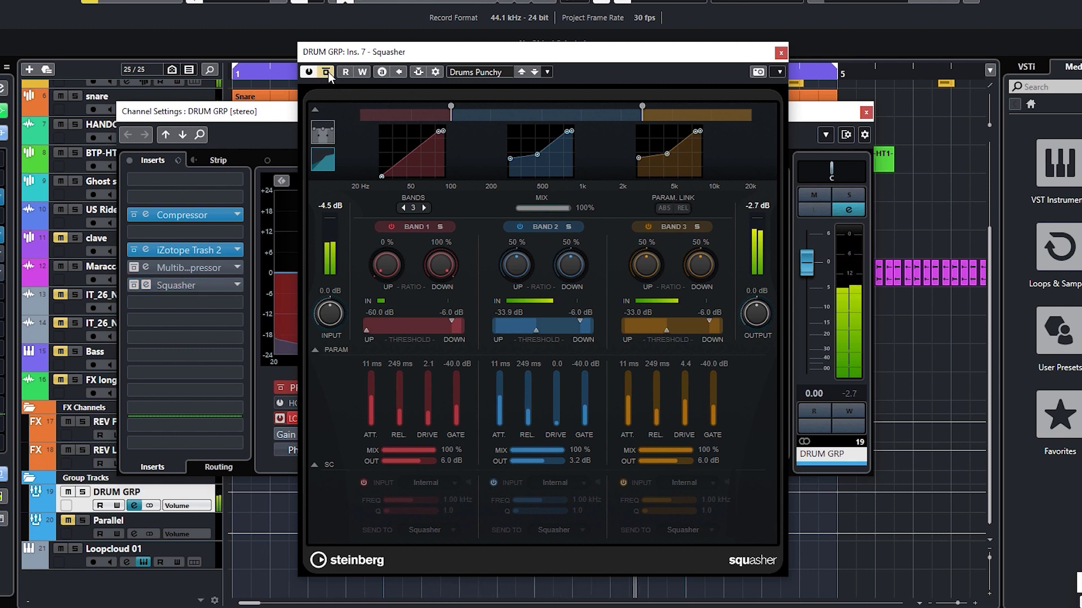
left_click(328, 72)
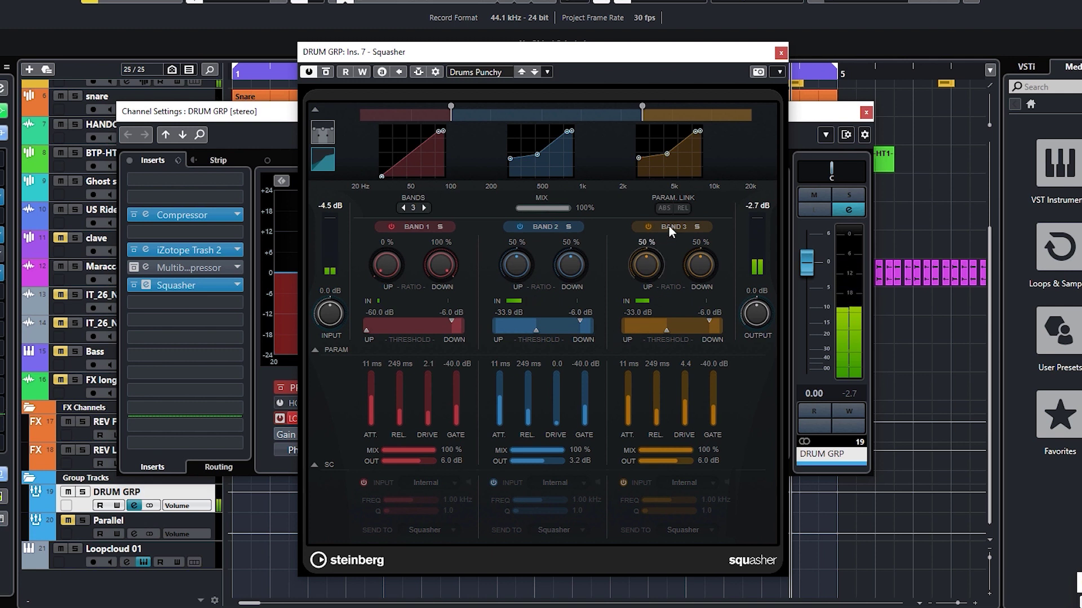
Step: Set Squasher's mix to 46% and output to -3.1 dB, and compare the drums with it bypassed and active
left_click(540, 207)
left_click_drag(749, 310, 751, 323)
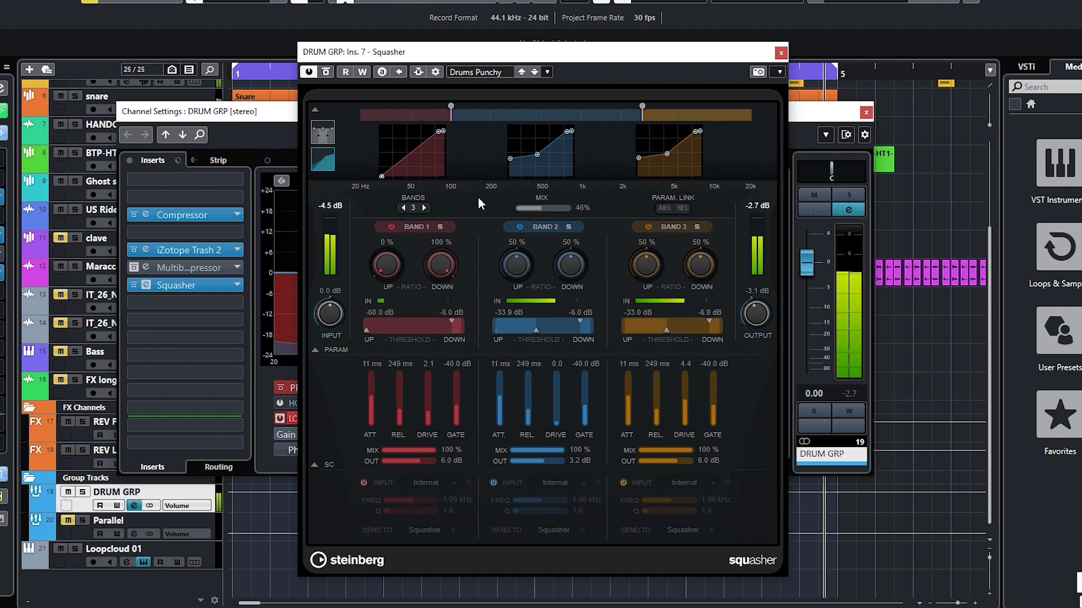
left_click(326, 72)
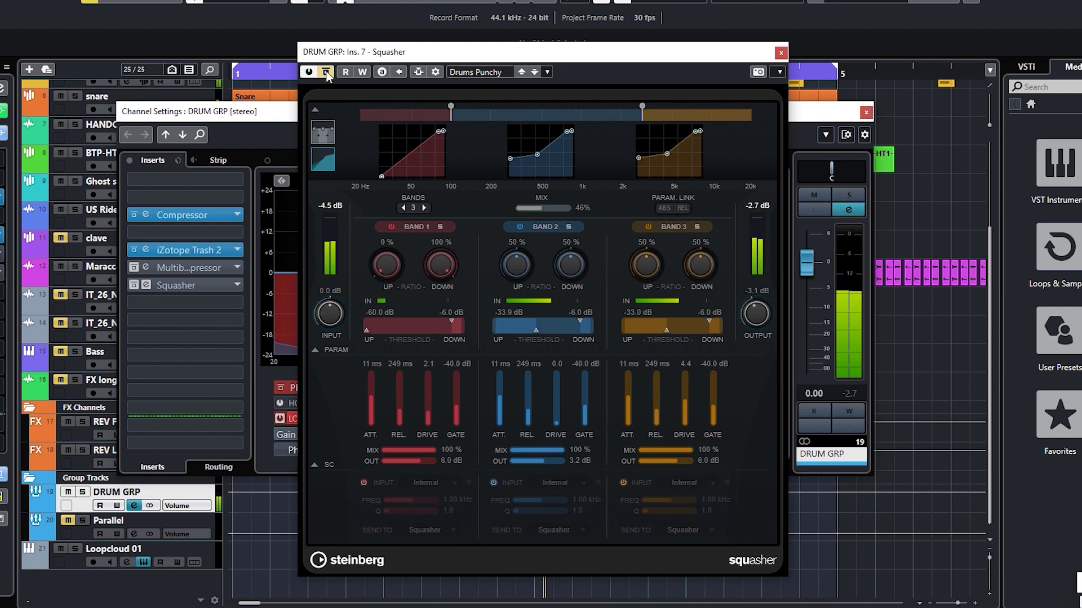
left_click(327, 73)
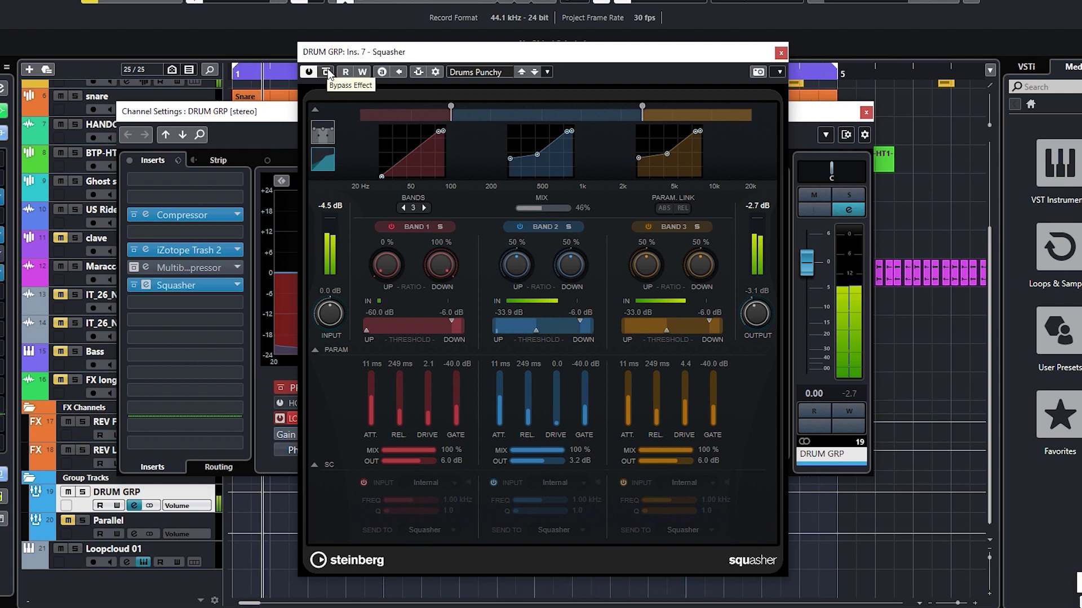
Step: Load the Drums Smashed 01 preset in Squasher, show its compression curves and play the drums through it
left_click(496, 73)
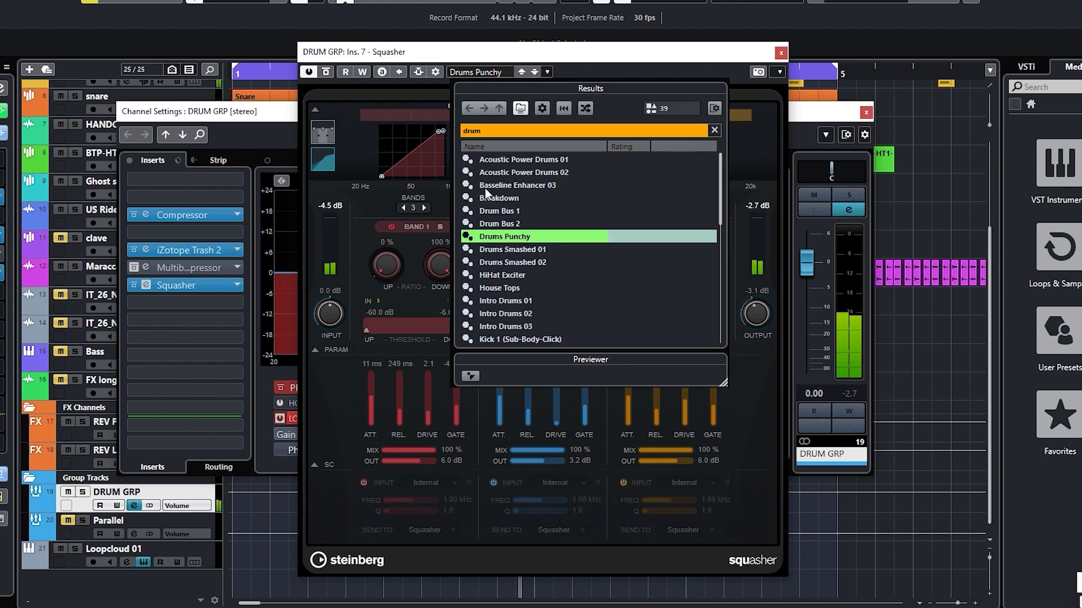
double_click(507, 249)
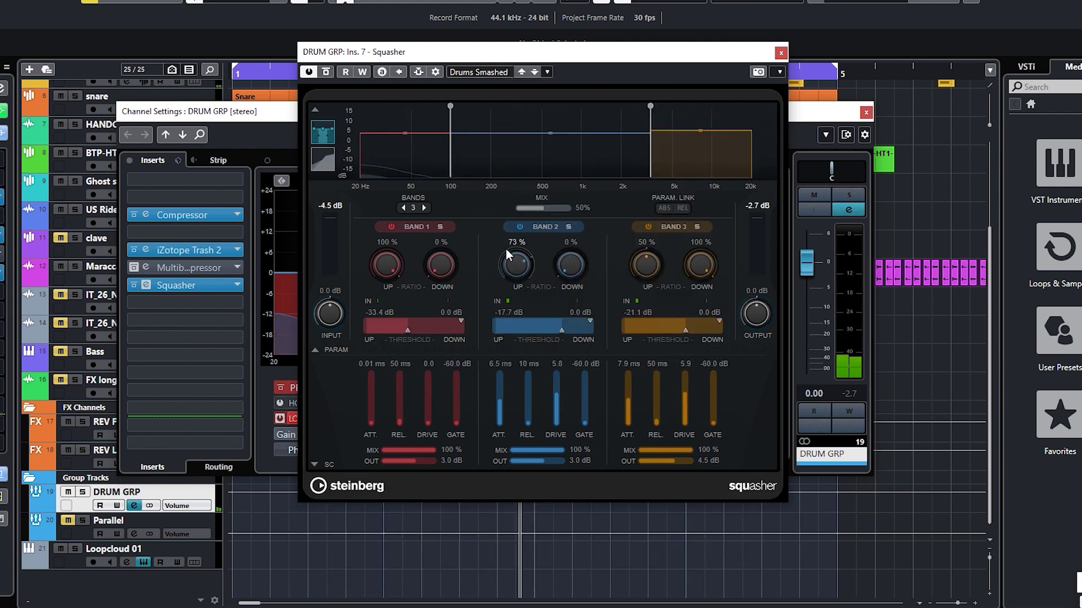
left_click(324, 160)
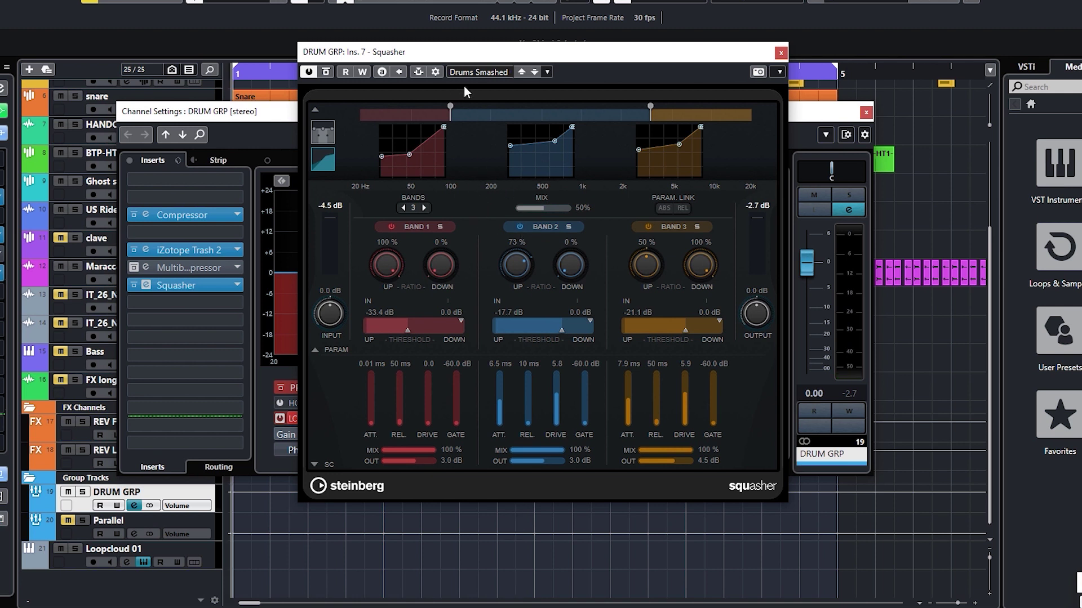
key("space")
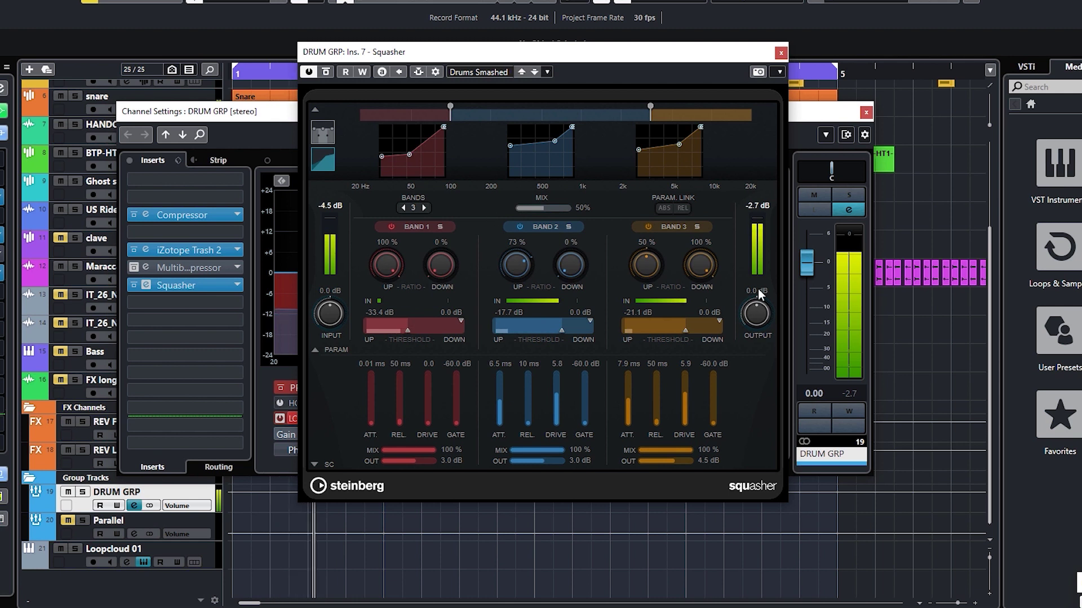
Step: Set Squasher's mix to 16% and compare the drums with it bypassed and active
left_click(522, 208)
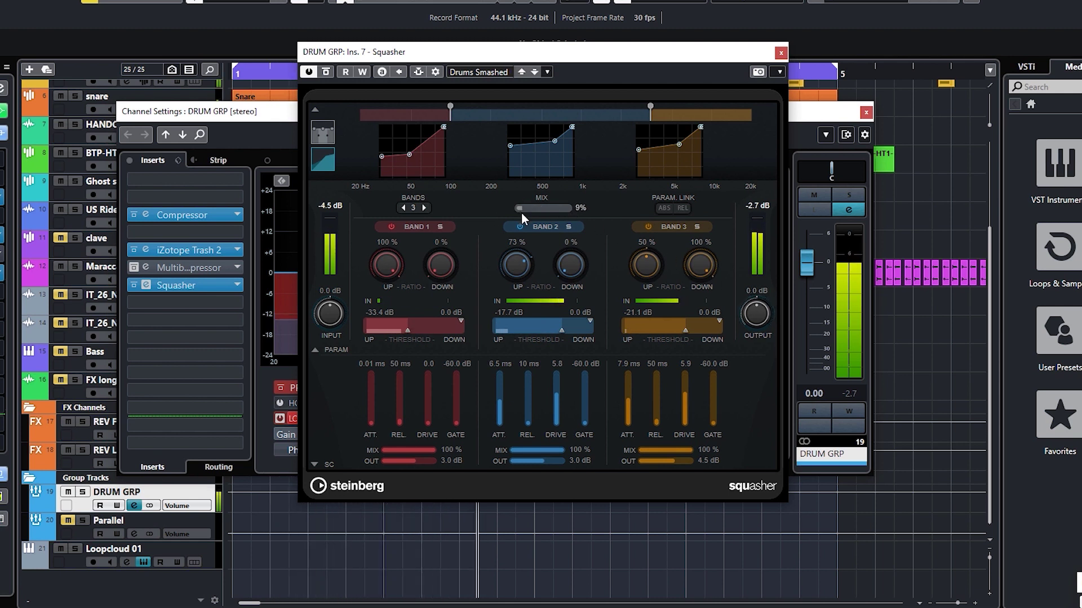
left_click(324, 72)
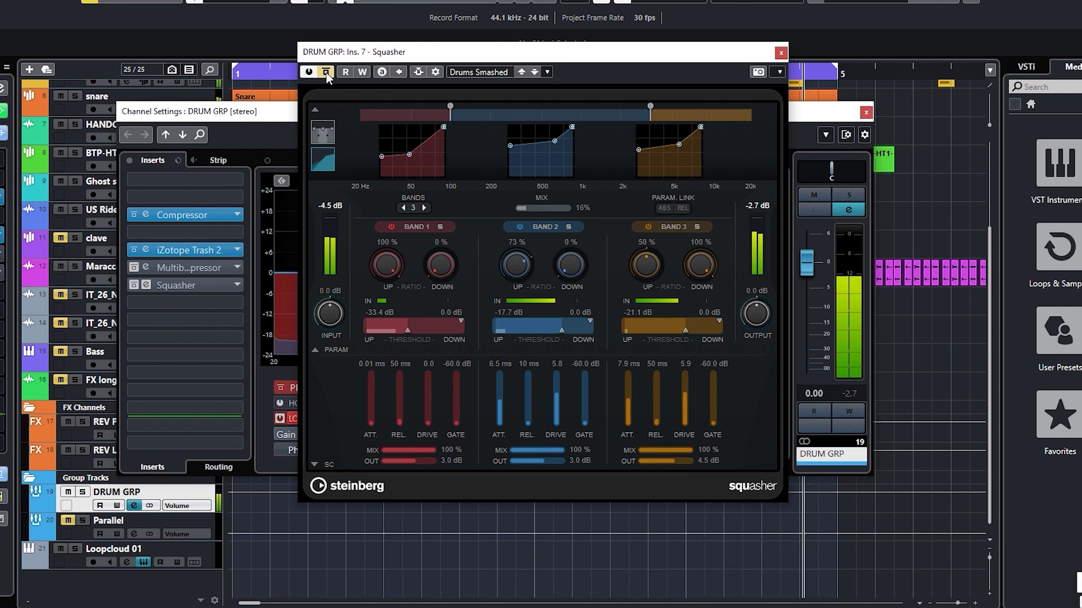
left_click(327, 72)
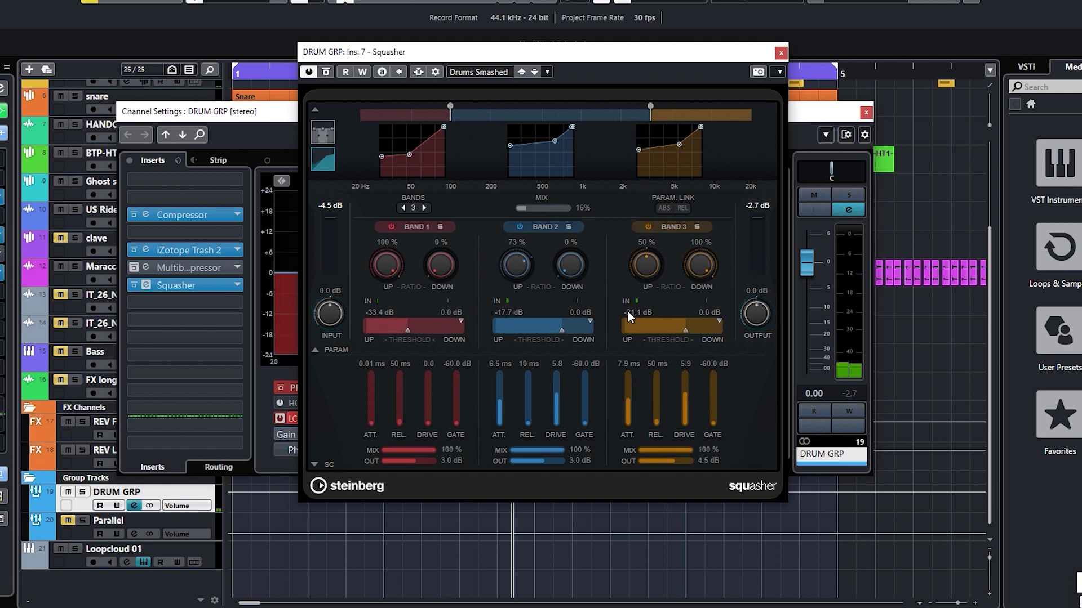
Step: Close Squasher, bypass the Squasher and iZotope Trash 2 inserts on DRUM GRP, and close its channel settings
scroll(523, 209, "down", 1)
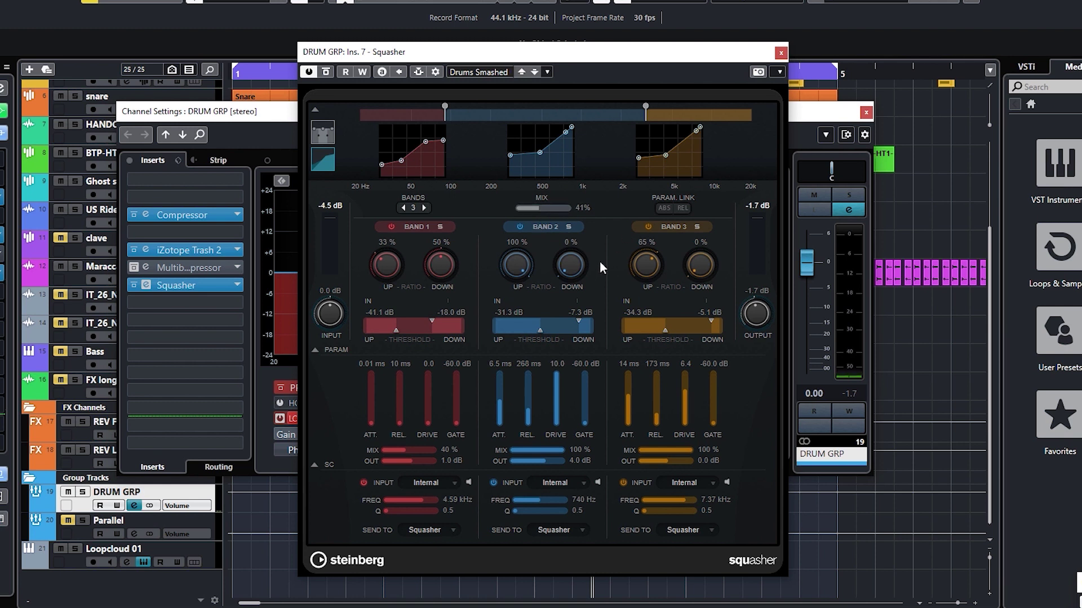
left_click(780, 53)
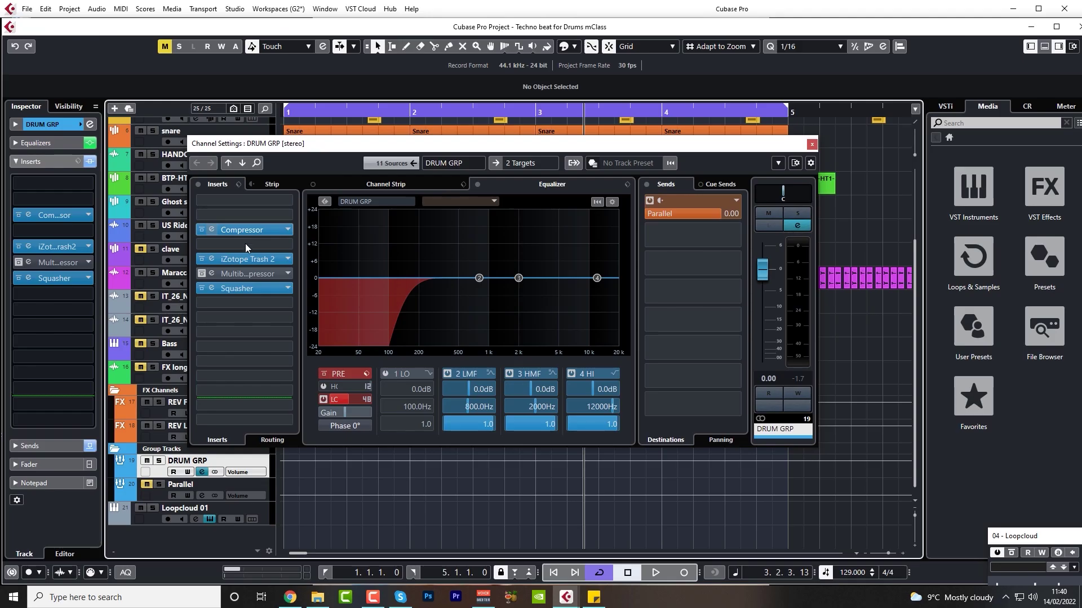
left_click(134, 285)
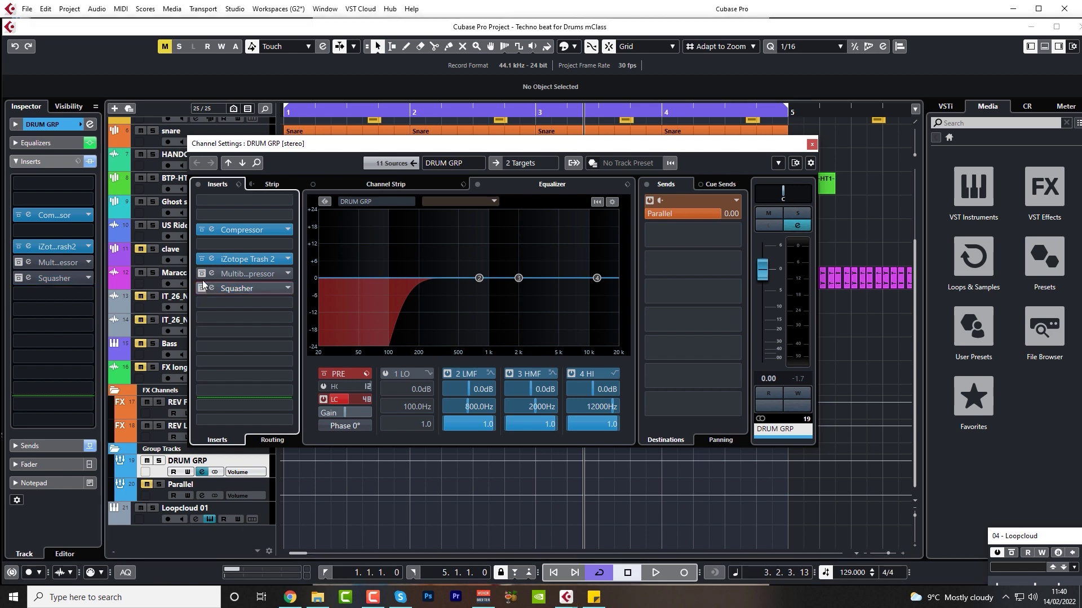
left_click(201, 259)
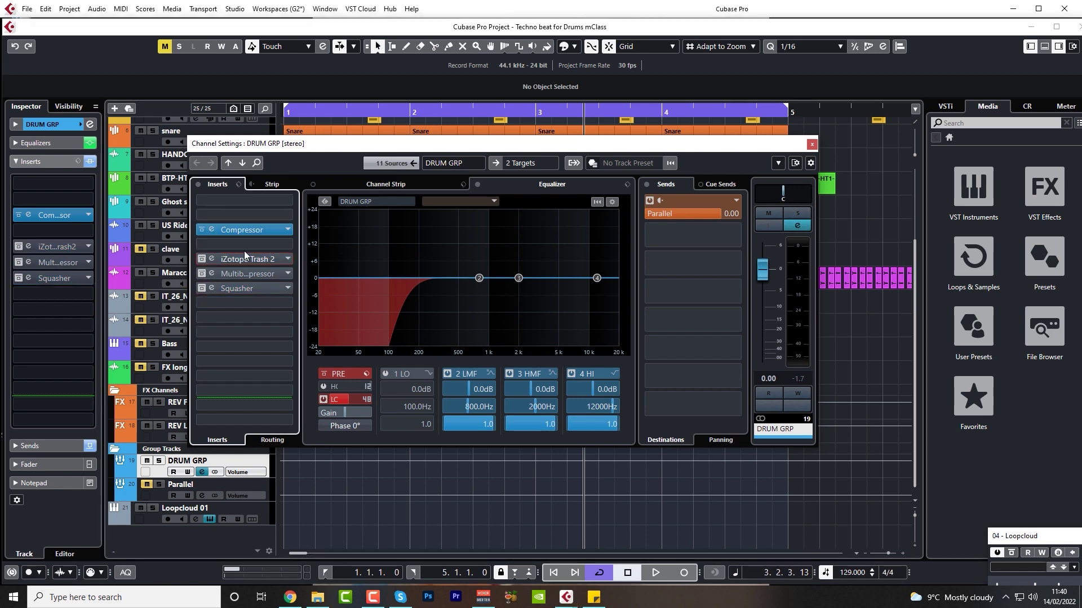
left_click(202, 472)
Step: Select the Parallel group track, bring its channel into view in the MixConsole and close the floating Loopcloud window
left_click(161, 499)
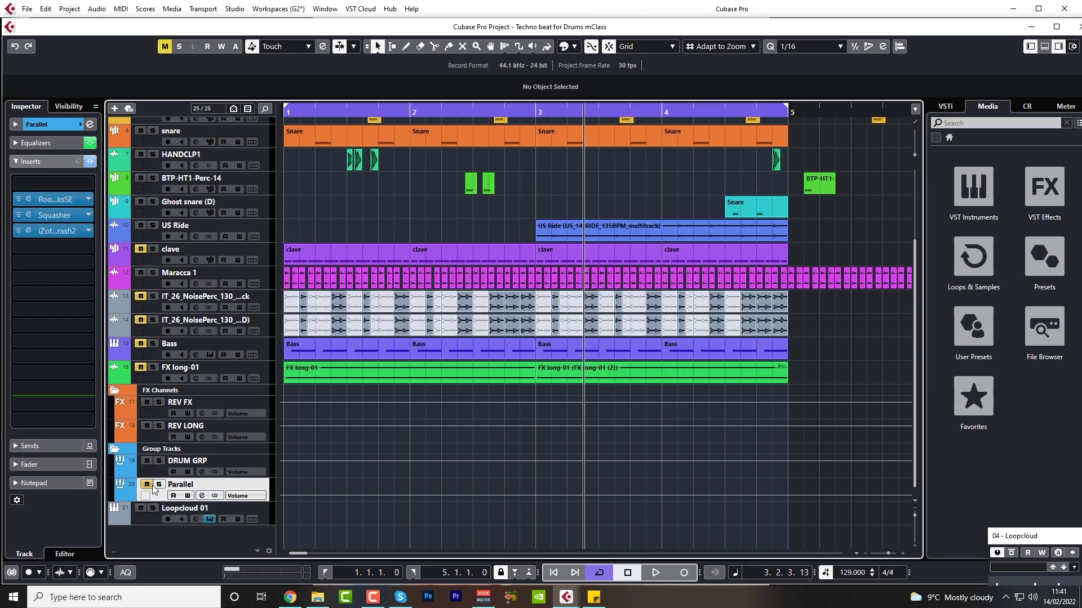
key("F3")
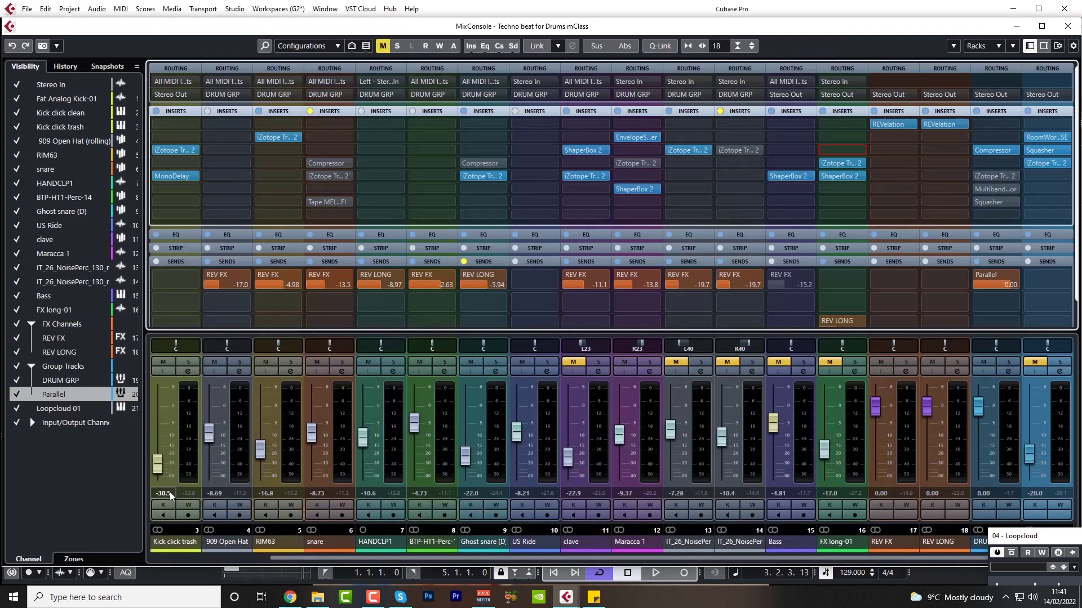
left_click_drag(541, 562, 690, 564)
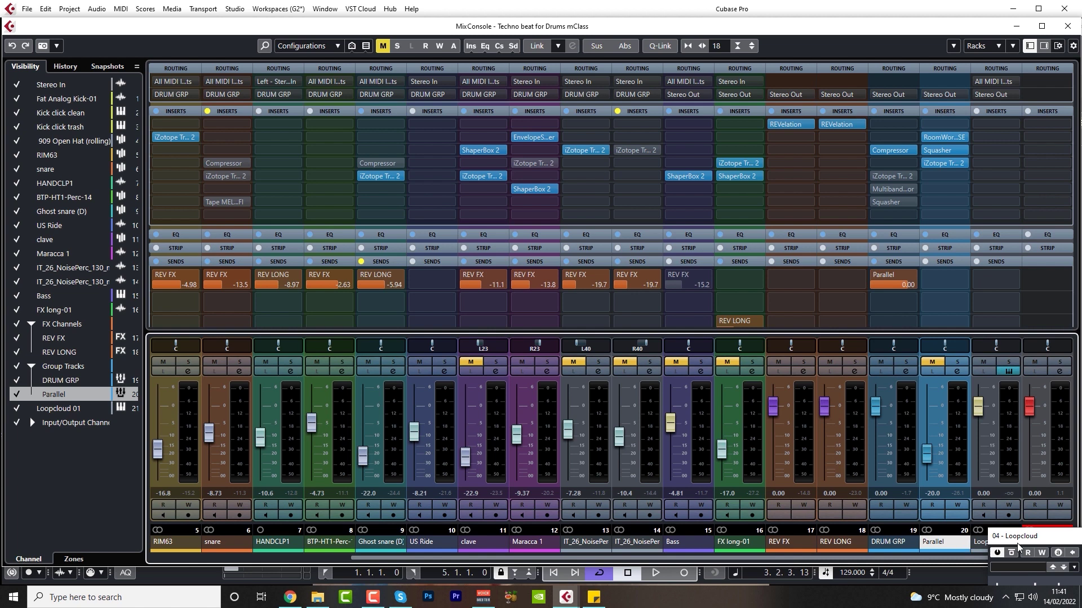
left_click_drag(1040, 537, 697, 402)
left_click(820, 401)
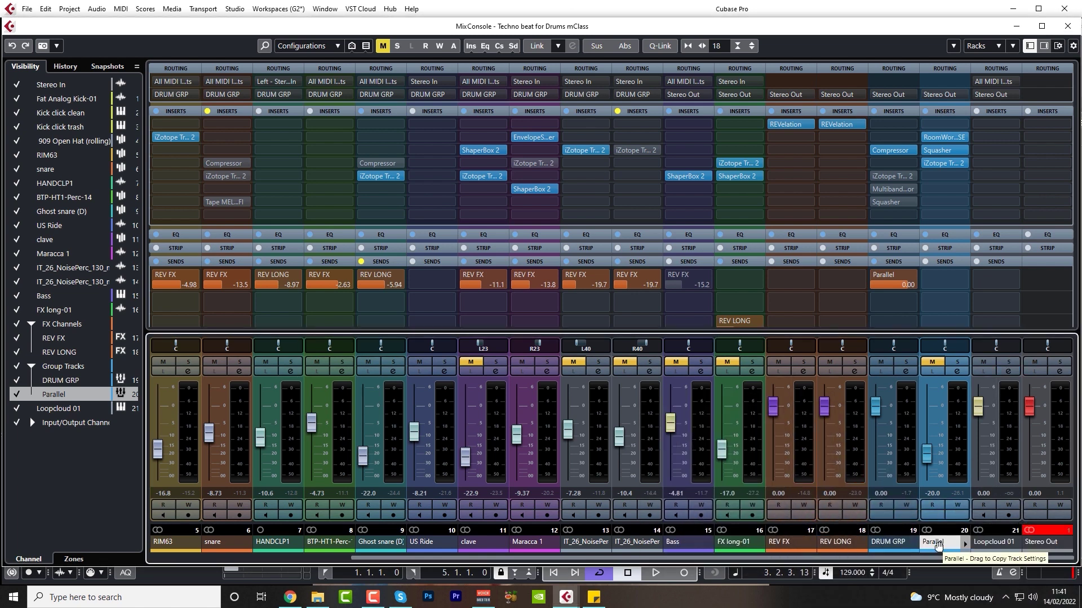
Step: Return to the project and review the stereo group track options in the Add Track dialog without adding a track
key("F3")
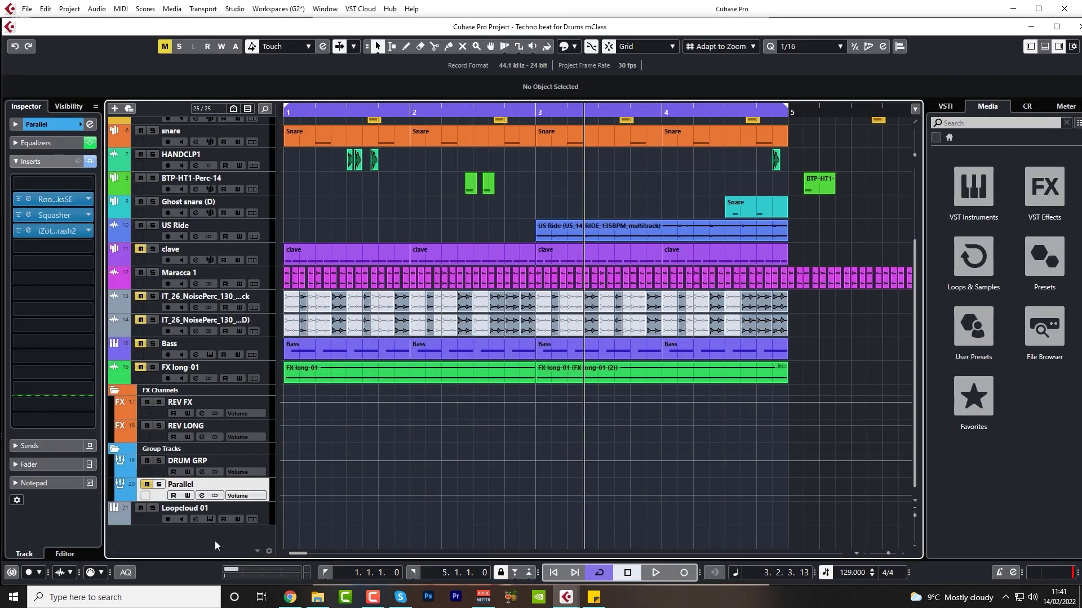
left_click(114, 109)
left_click(473, 248)
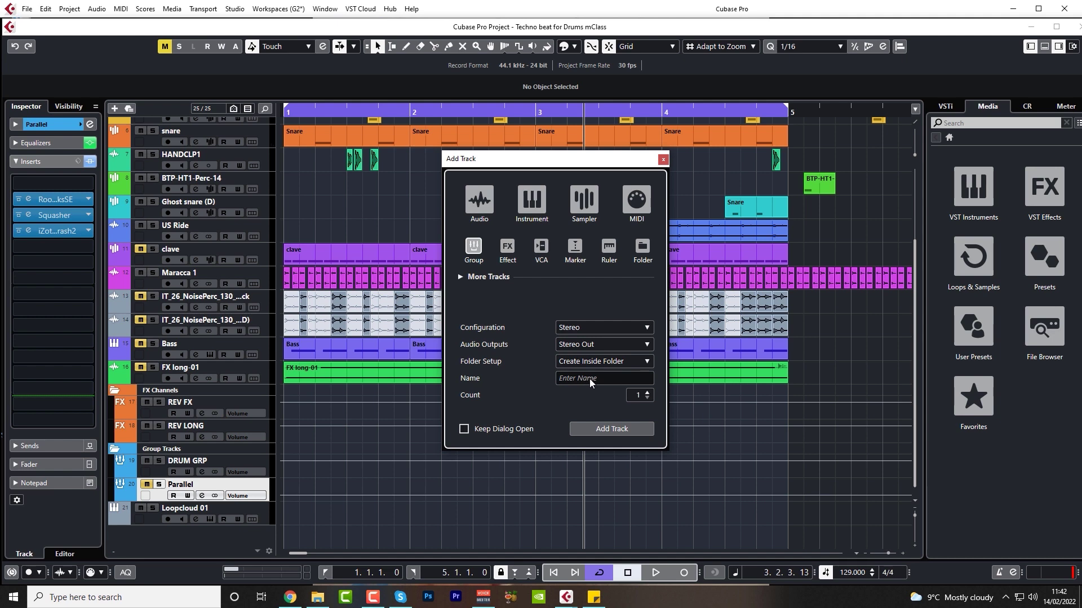
left_click(663, 160)
Step: From the MixConsole, open DRUM GRP's channel settings, route its first send to the Parallel group, and close the settings
key("F3")
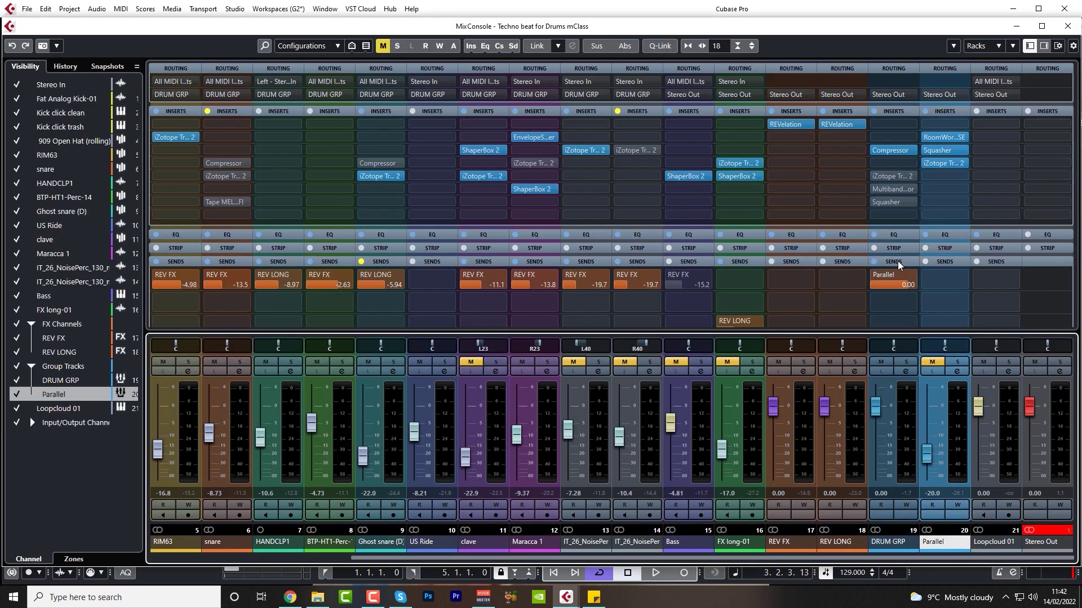
left_click(905, 372)
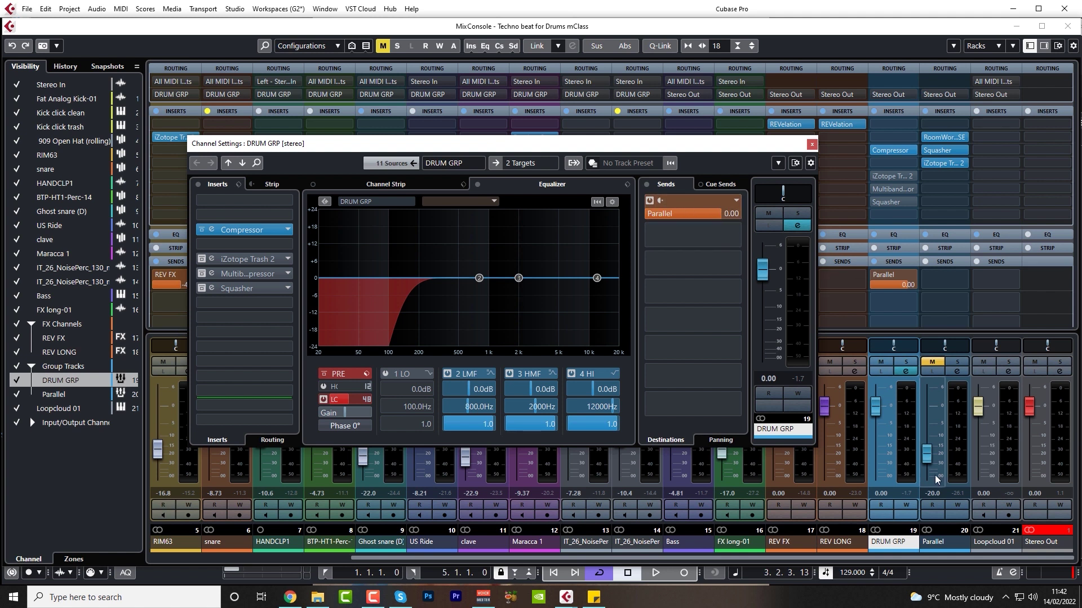
left_click(735, 202)
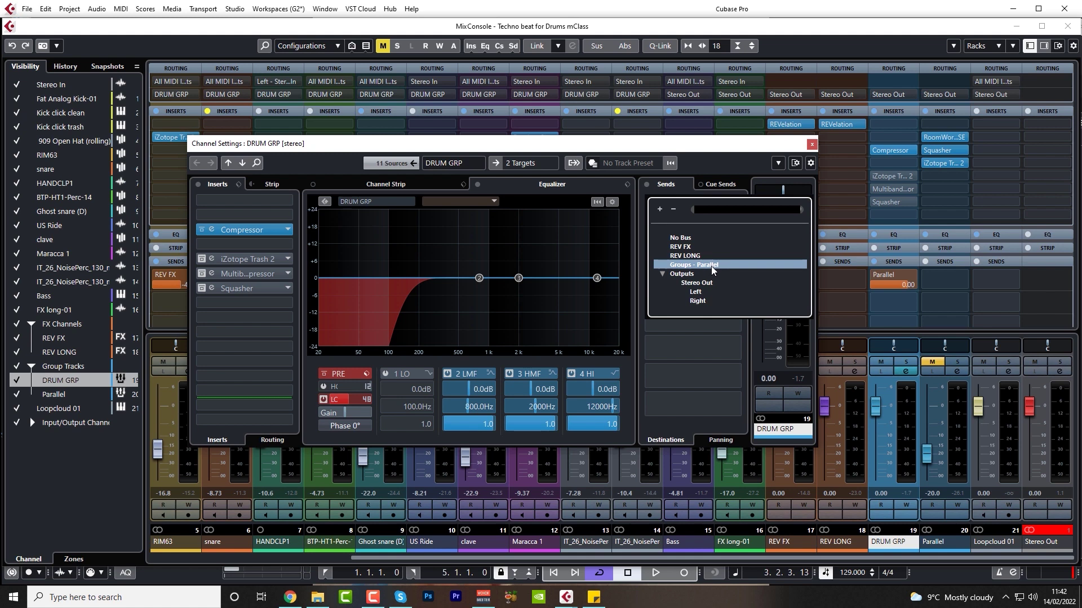
key("Return")
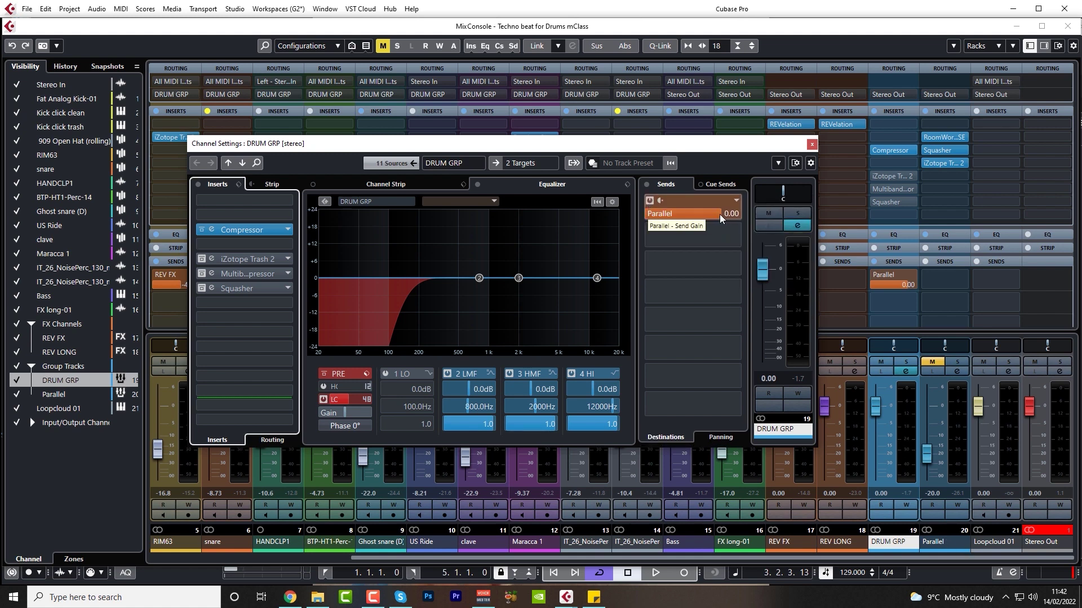
left_click(811, 144)
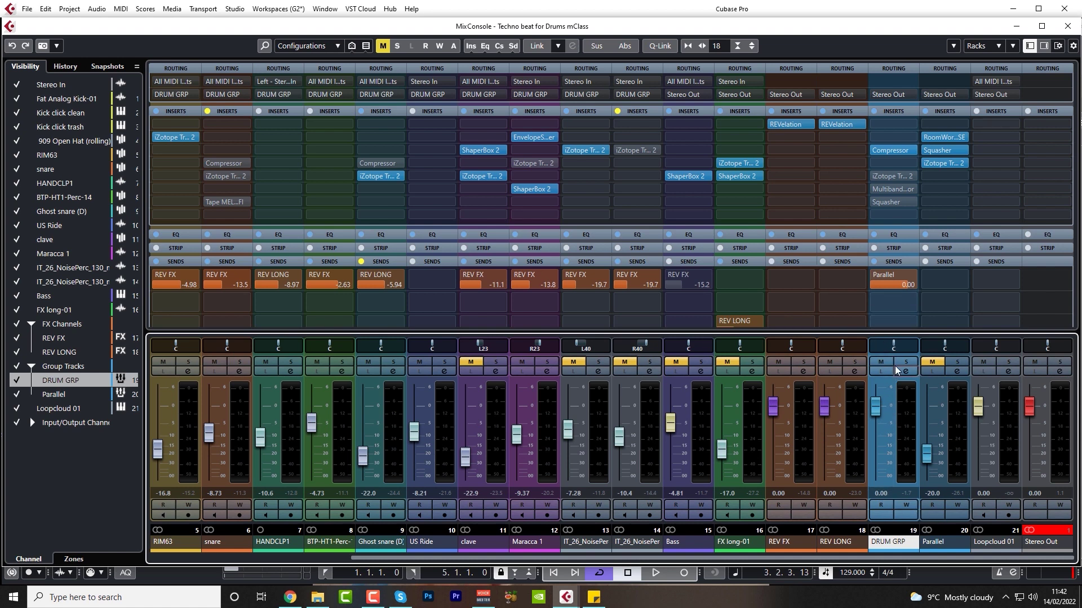
Step: Audition the drums with the Parallel group unmuted, stop playback, and lower the Parallel fader to -23.9 dB
key("space")
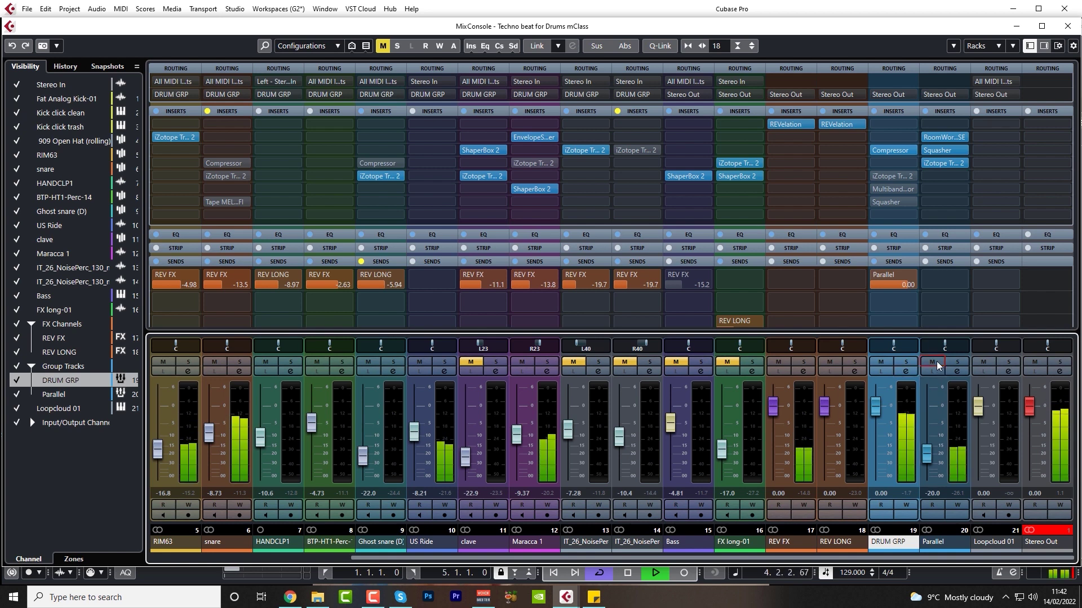
key("space")
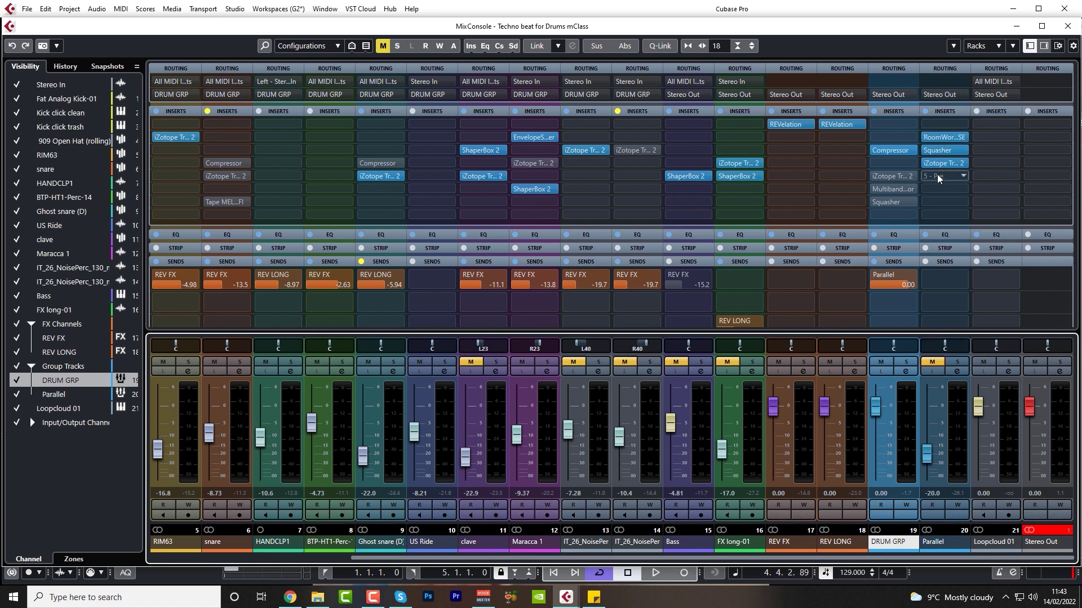
mouse_move(927, 450)
left_mouse_down()
mouse_move(931, 488)
mouse_move(930, 444)
mouse_move(932, 463)
left_mouse_up()
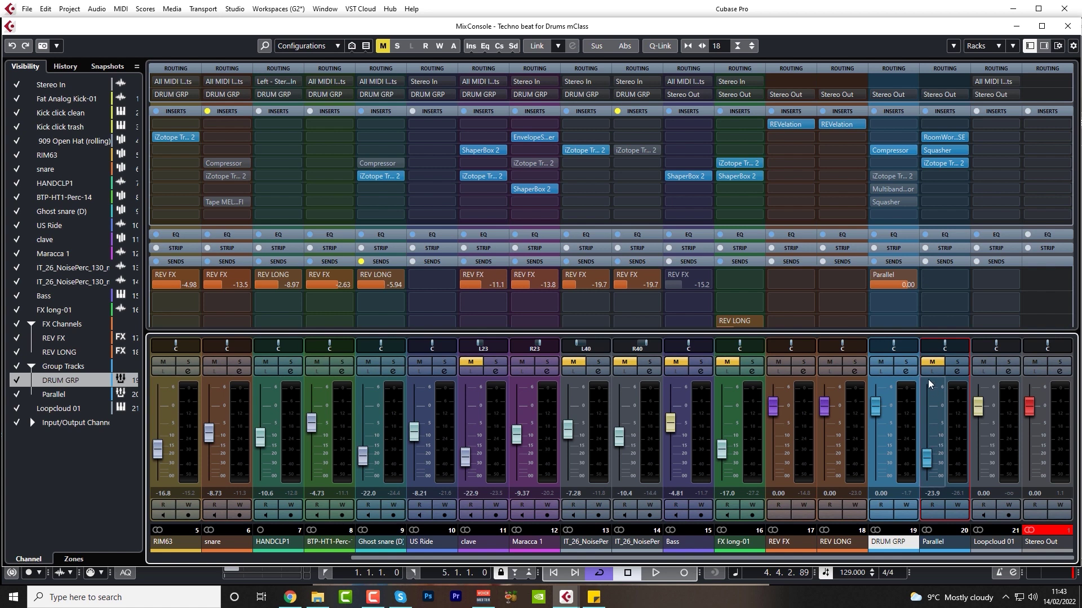
Step: Open the MultibandCompressor insert on DRUM GRP for a brief look and close it again
left_click(893, 189)
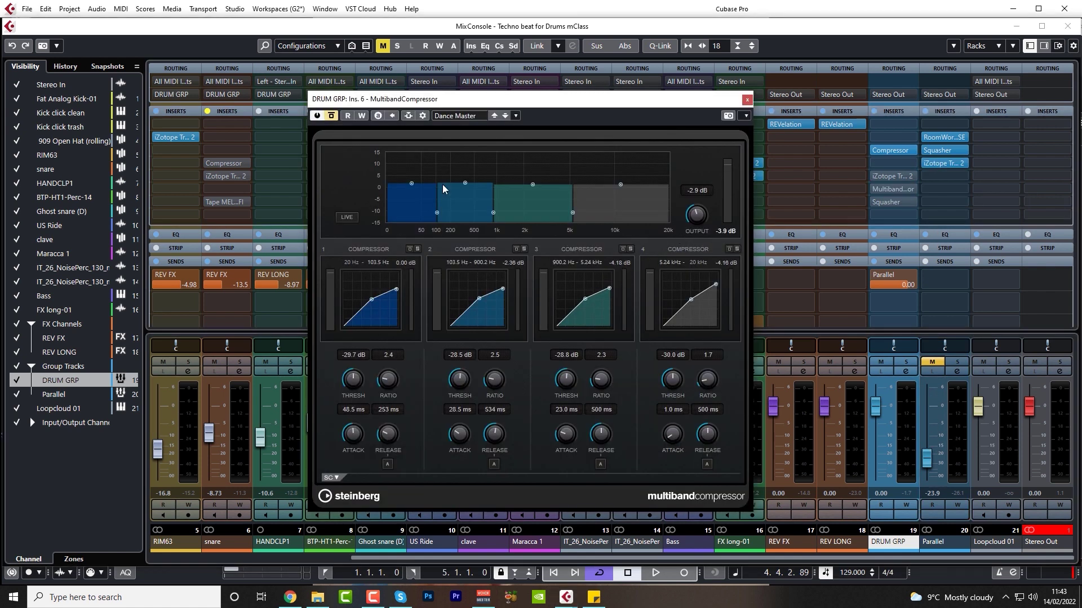
left_click(893, 189)
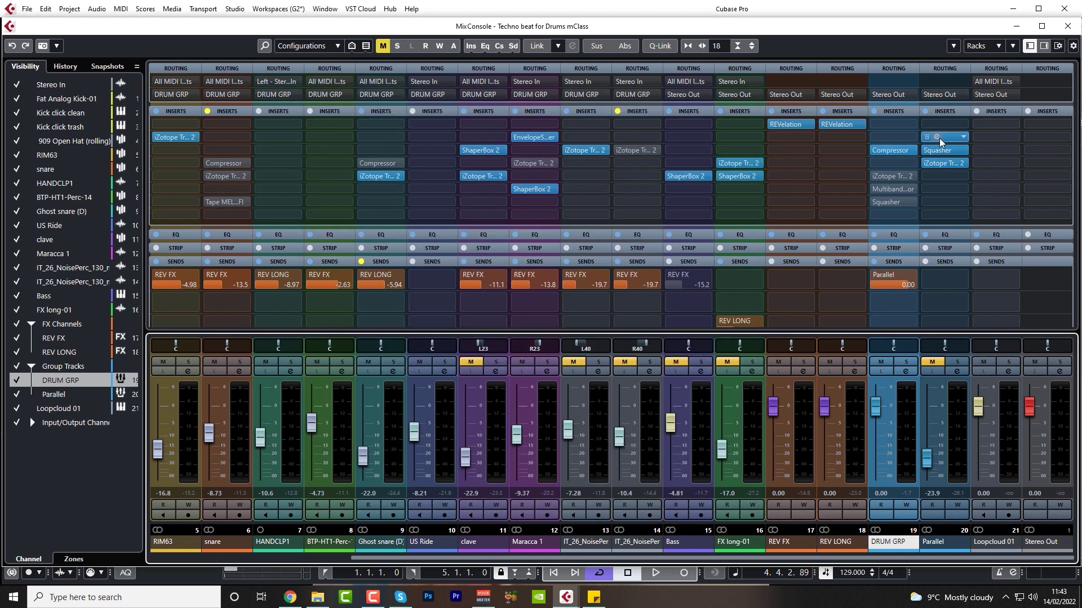
Step: Look over the Parallel group's RoomWorks SE insert, switch its Squasher insert to a Slam Dunk Drums preset, and close both plug-ins
left_click(944, 137)
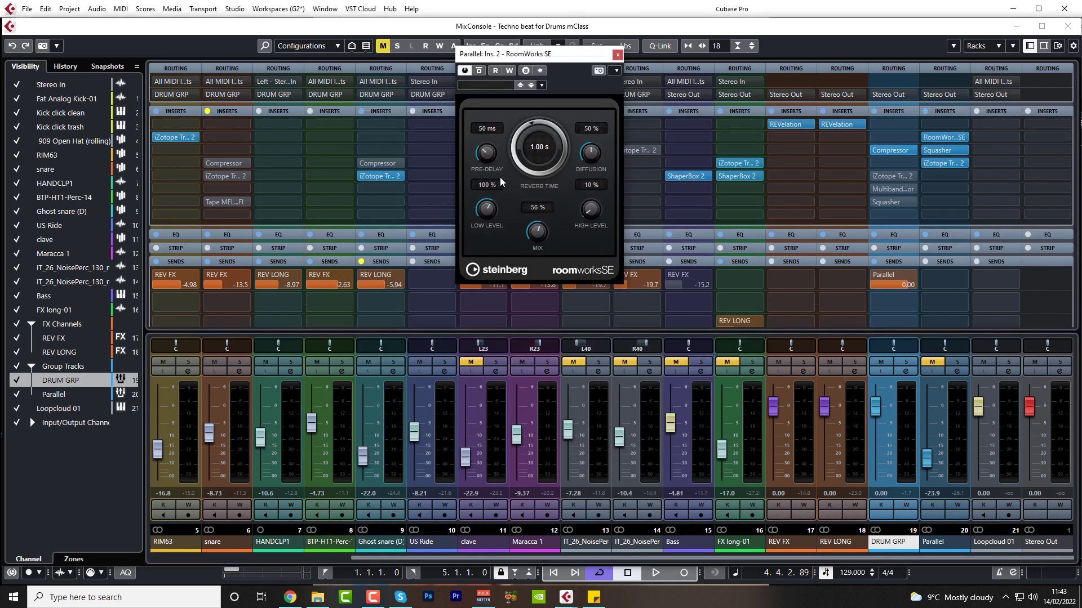
left_click(618, 54)
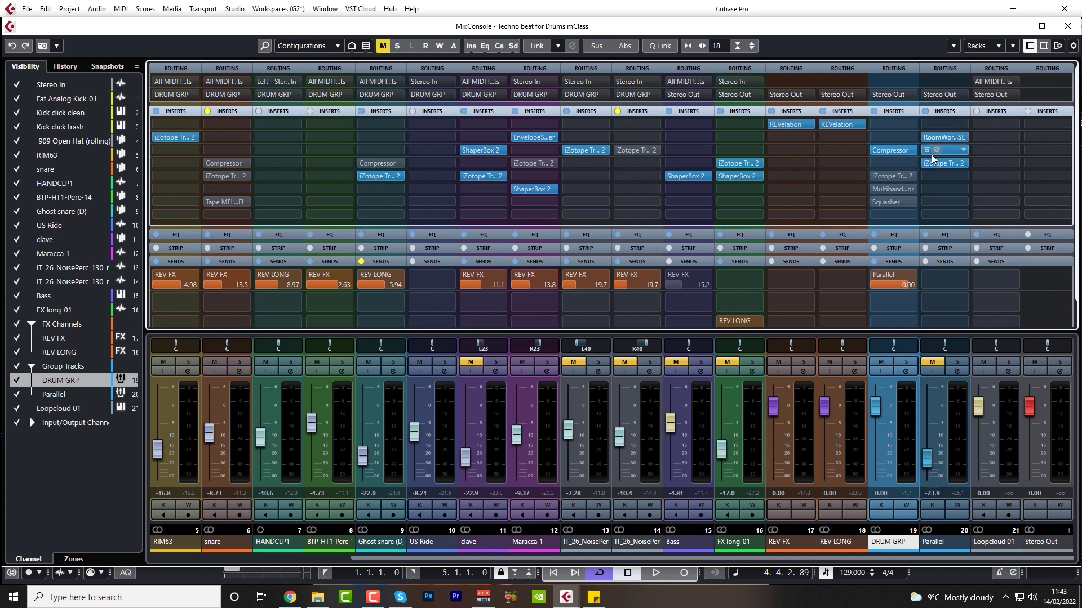
left_click(938, 151)
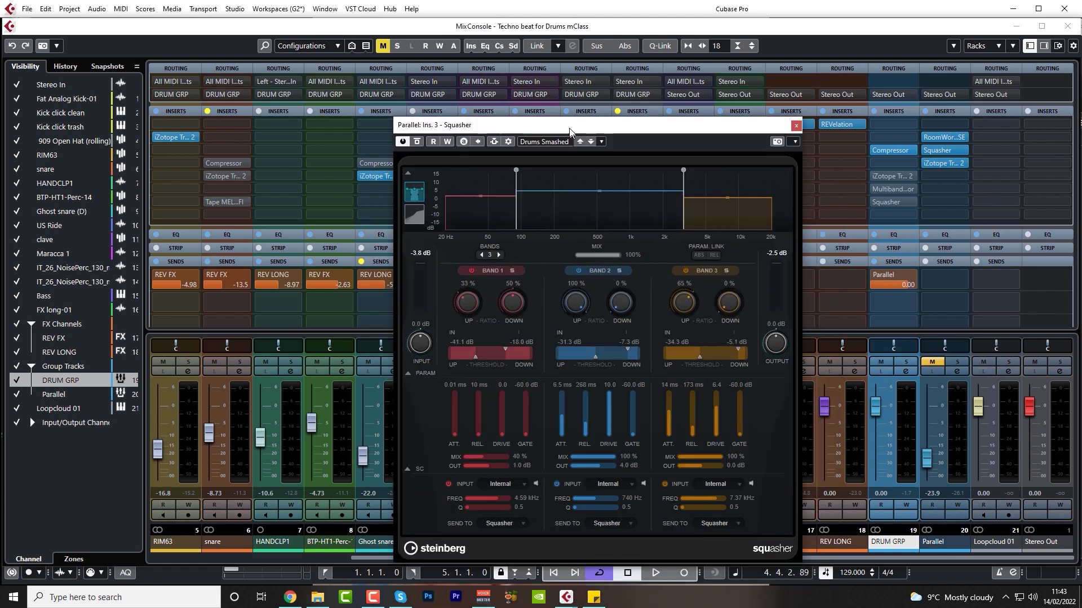
left_click(546, 141)
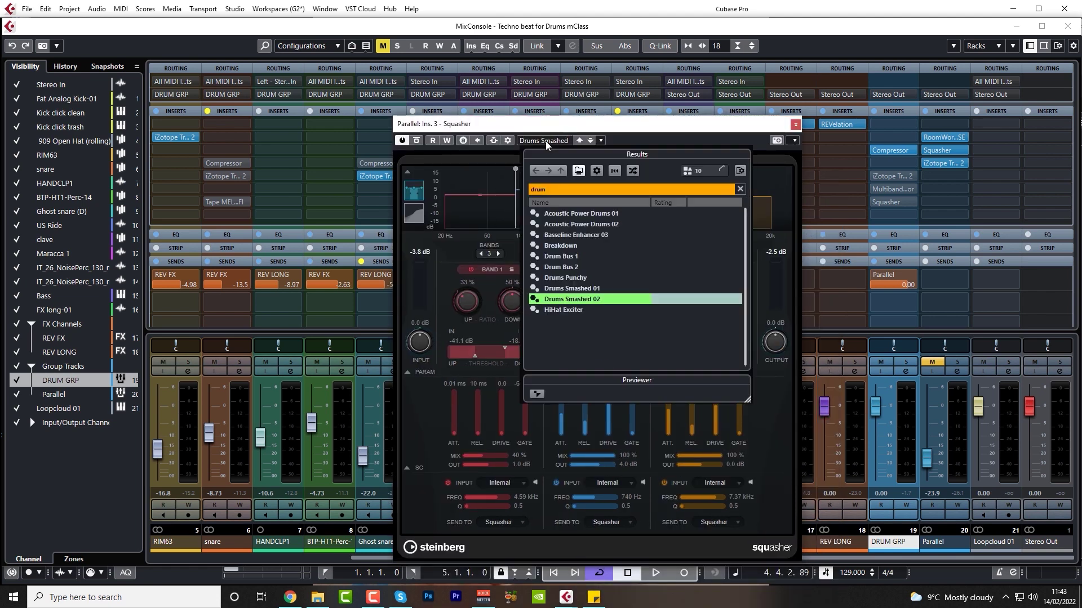
double_click(644, 288)
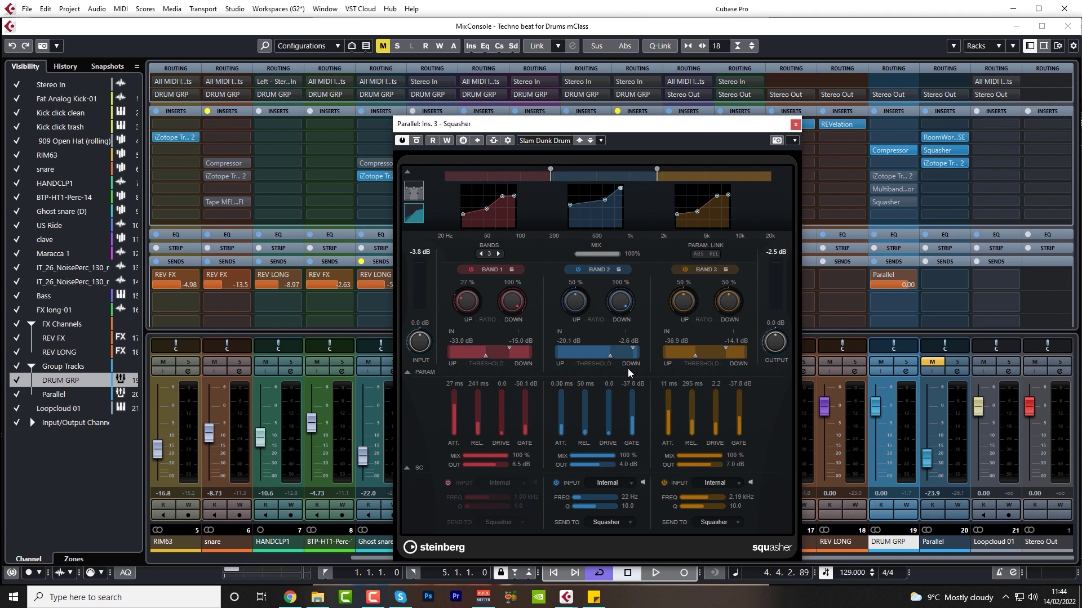
left_click(795, 124)
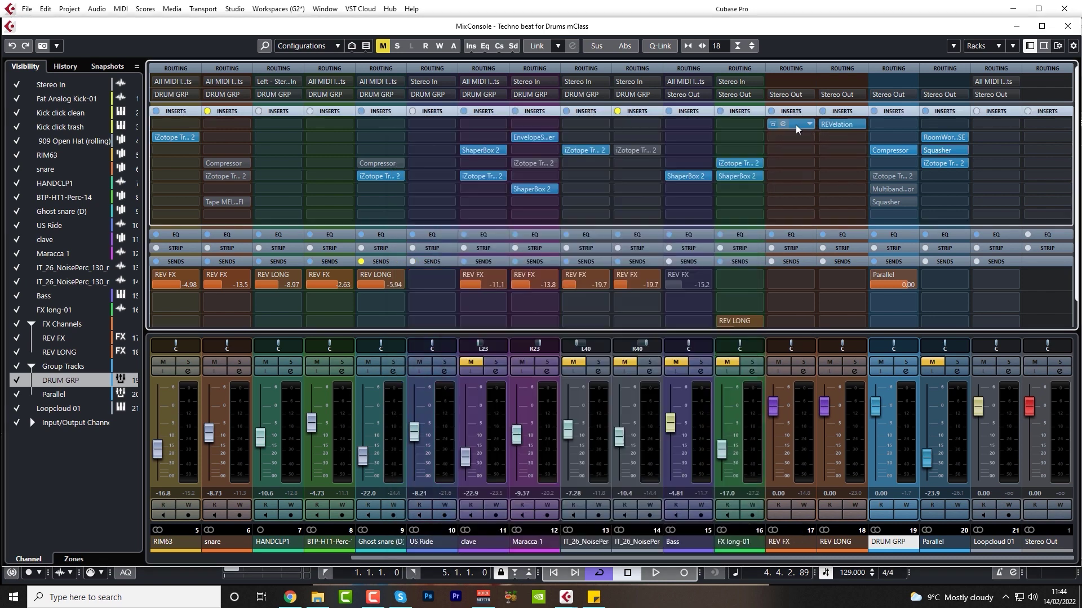
Step: Open the iZotope Trash 2 insert on the Parallel group for a brief look and close it again
left_click(939, 162)
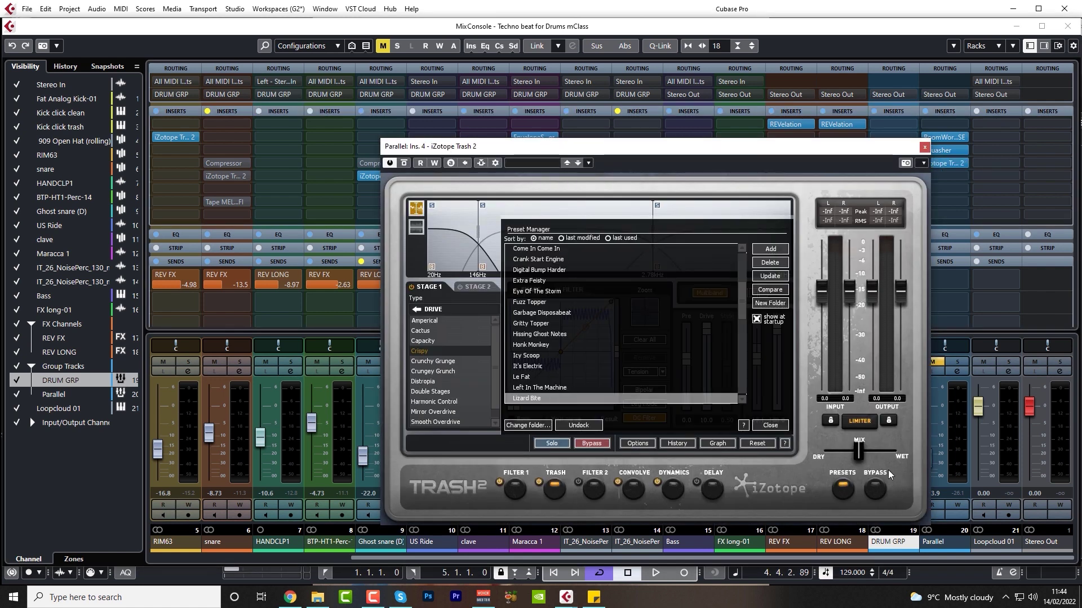
left_click_drag(896, 146, 797, 125)
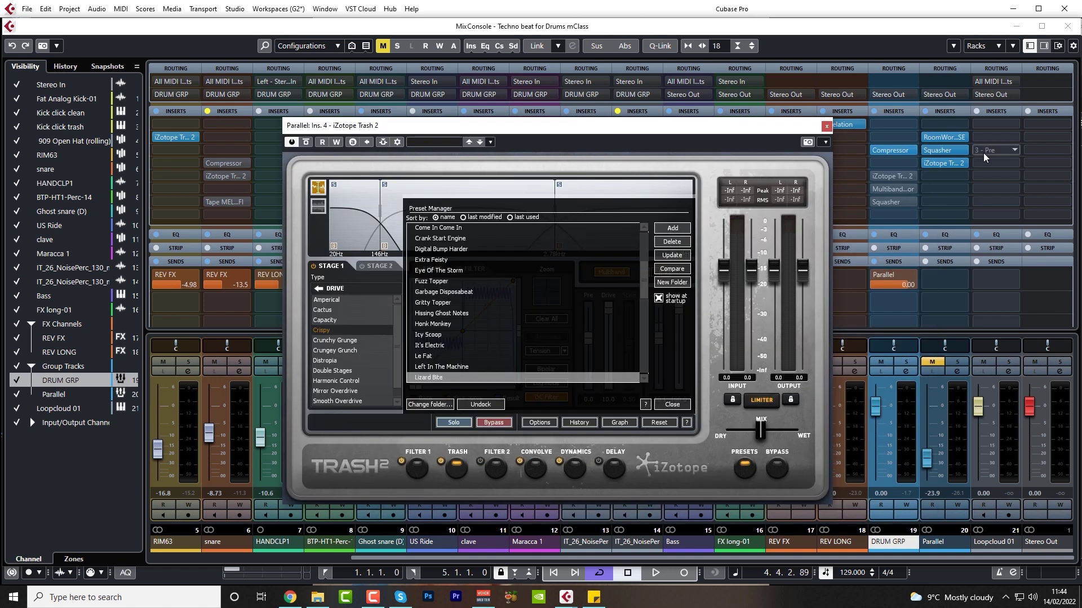
left_click(826, 126)
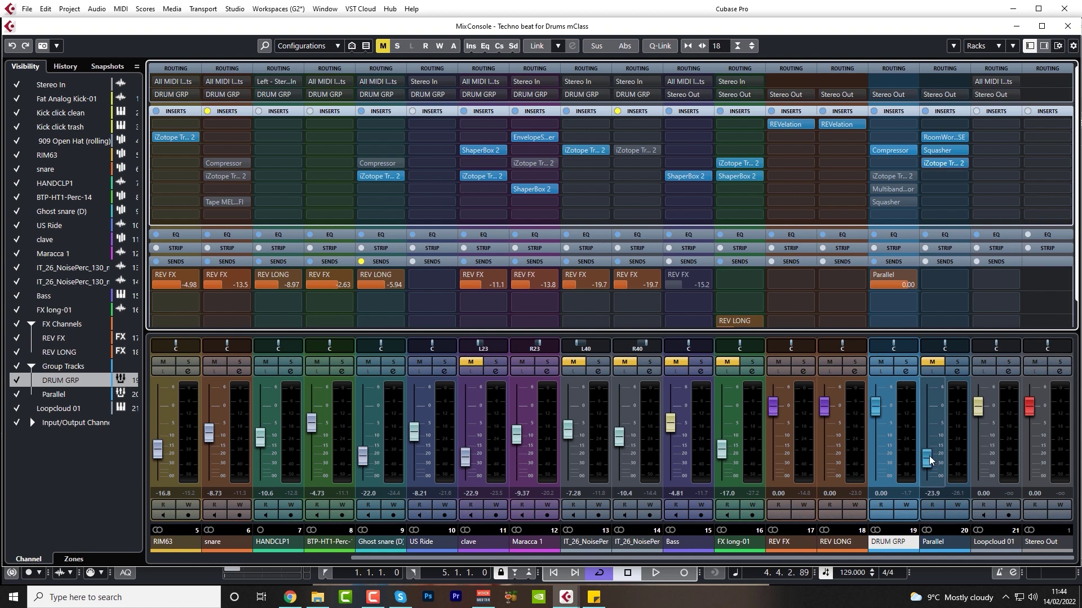
Step: Audition the drums with Parallel unmuted and its fader lowered to -25.0 dB, then load another Slam Dunk Drums preset in its Squasher
key("space")
mouse_move(927, 458)
left_mouse_down()
mouse_move(928, 481)
mouse_move(930, 466)
left_mouse_up()
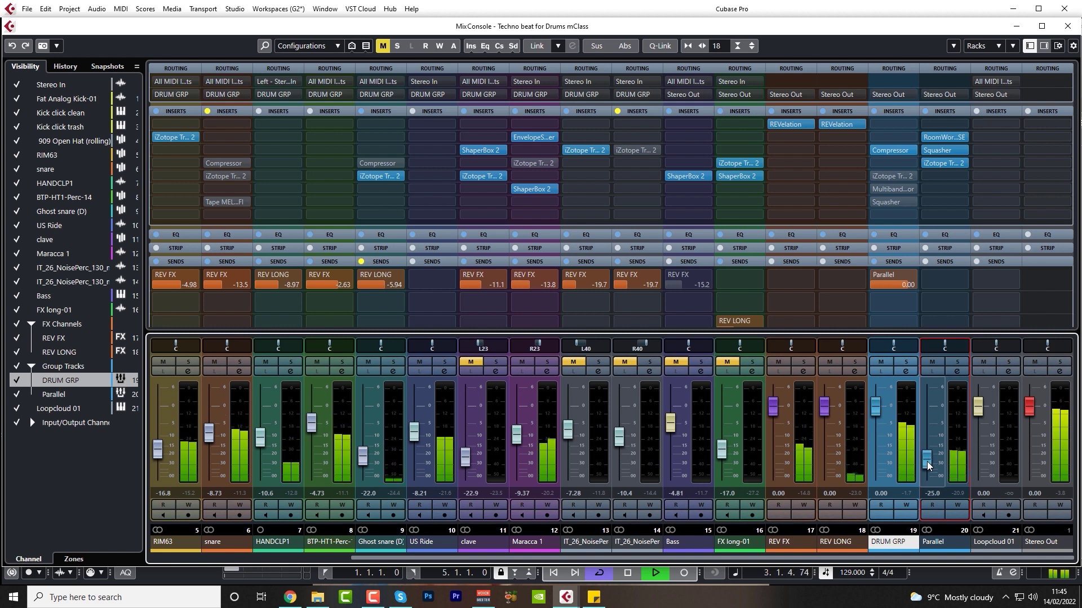
left_click(935, 150)
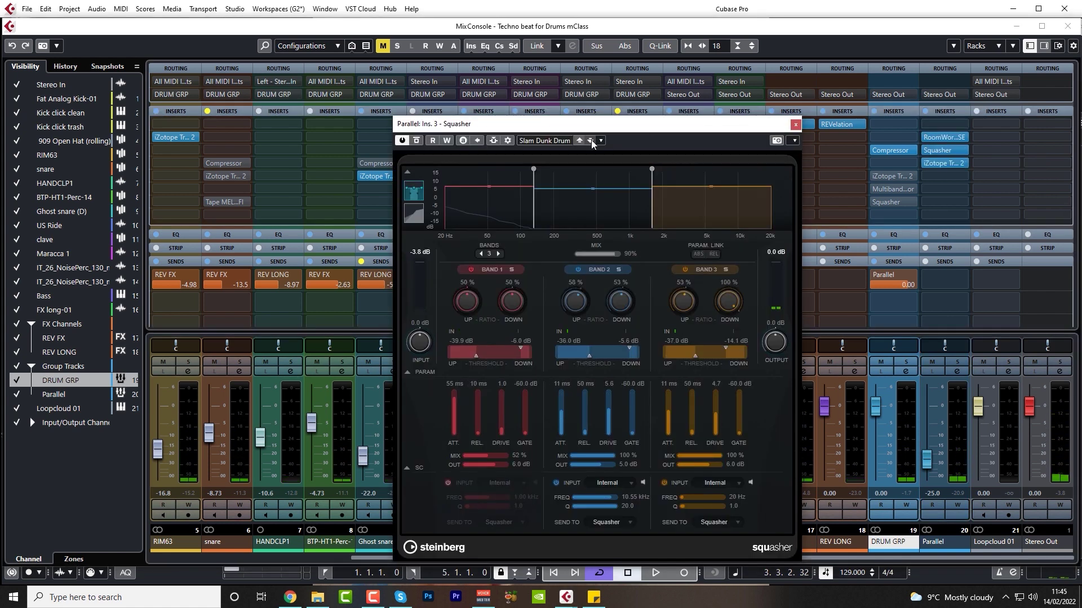
left_click(562, 141)
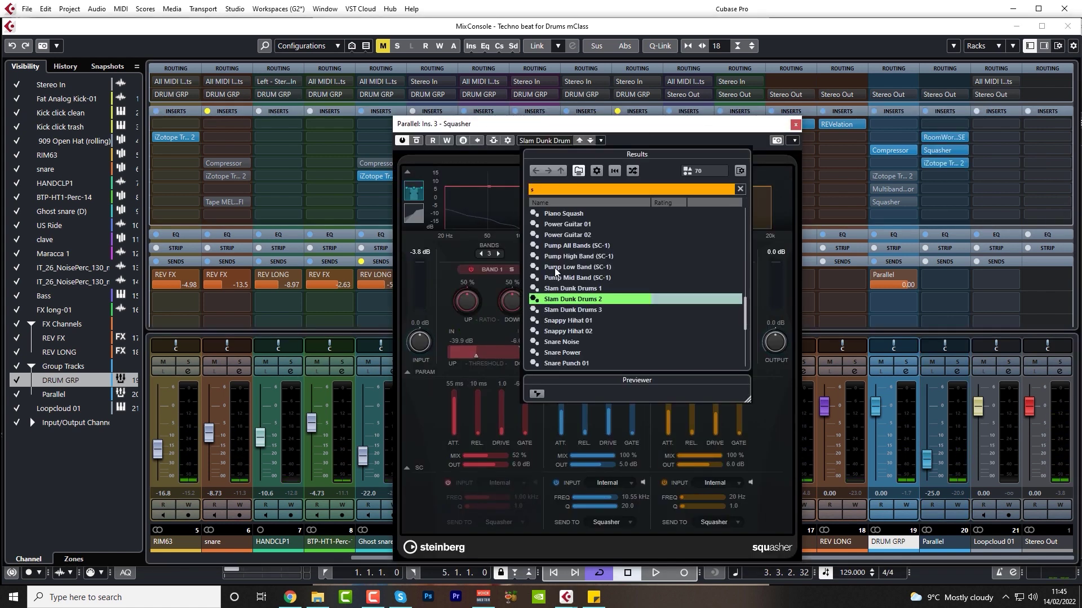
double_click(579, 300)
left_click(795, 124)
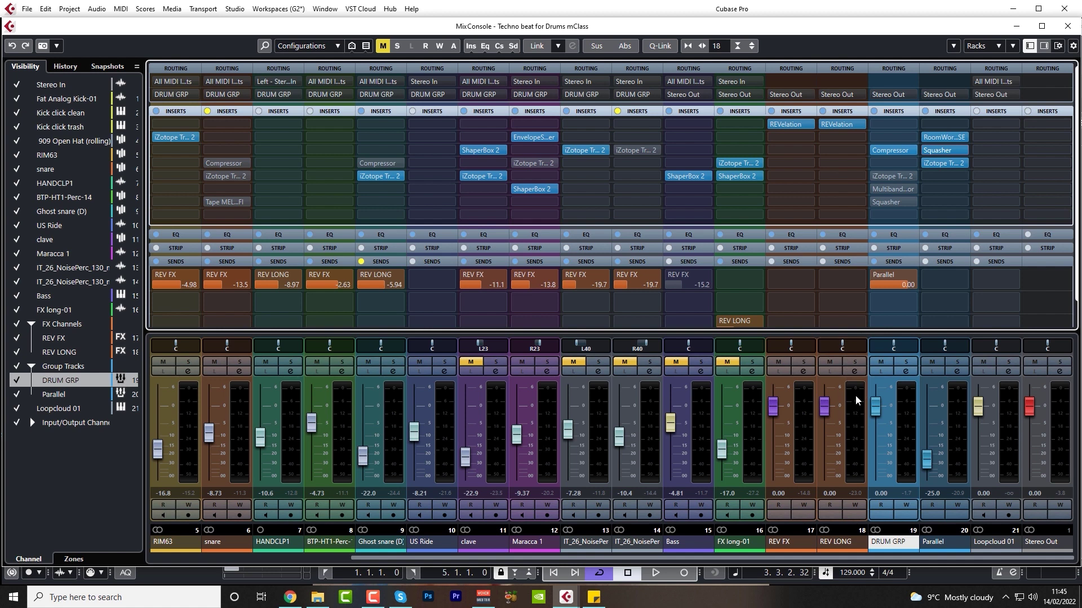
Step: Play the beat, lower the Parallel fader to -33.0 dB, and stop playback
key("space")
left_click_drag(926, 459, 928, 470)
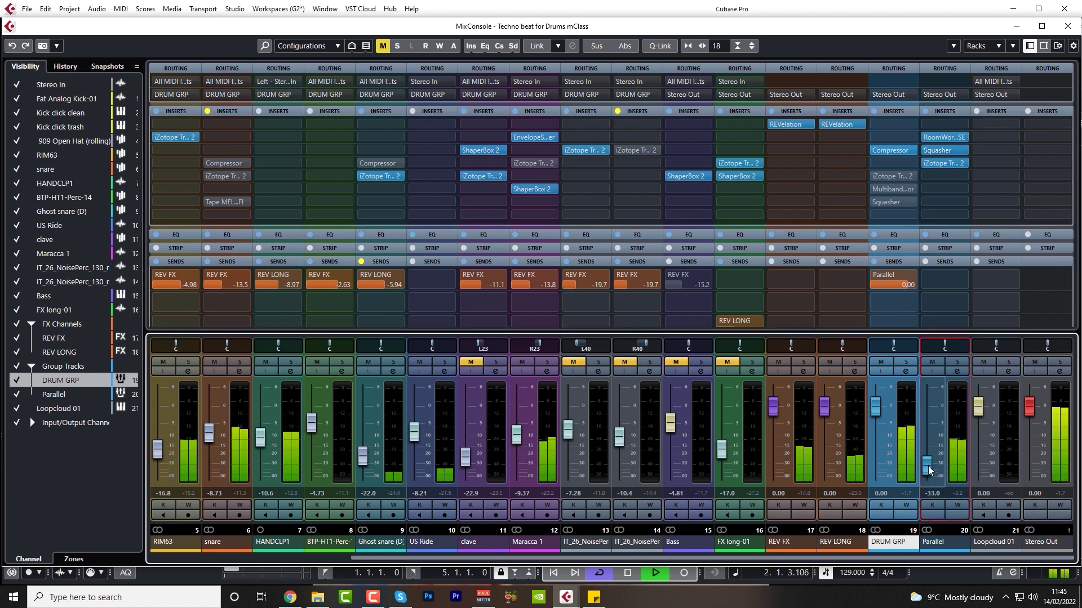
key("space")
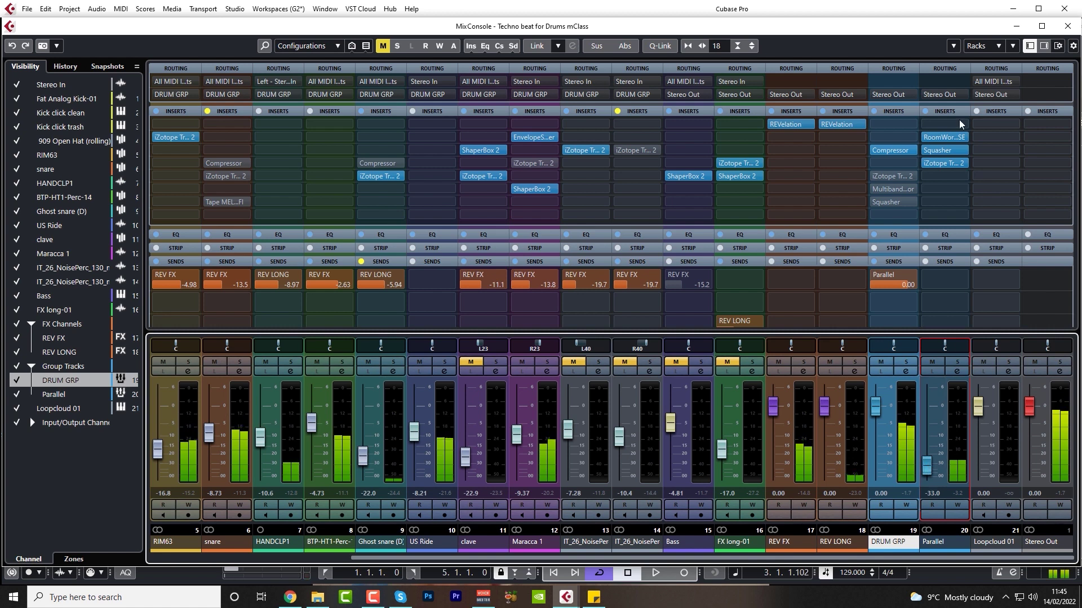
Step: With Parallel's Squasher open during playback, bring the Parallel fader to -23.9 dB and bypass the group's RoomWorks SE insert
left_click(944, 149)
key("space")
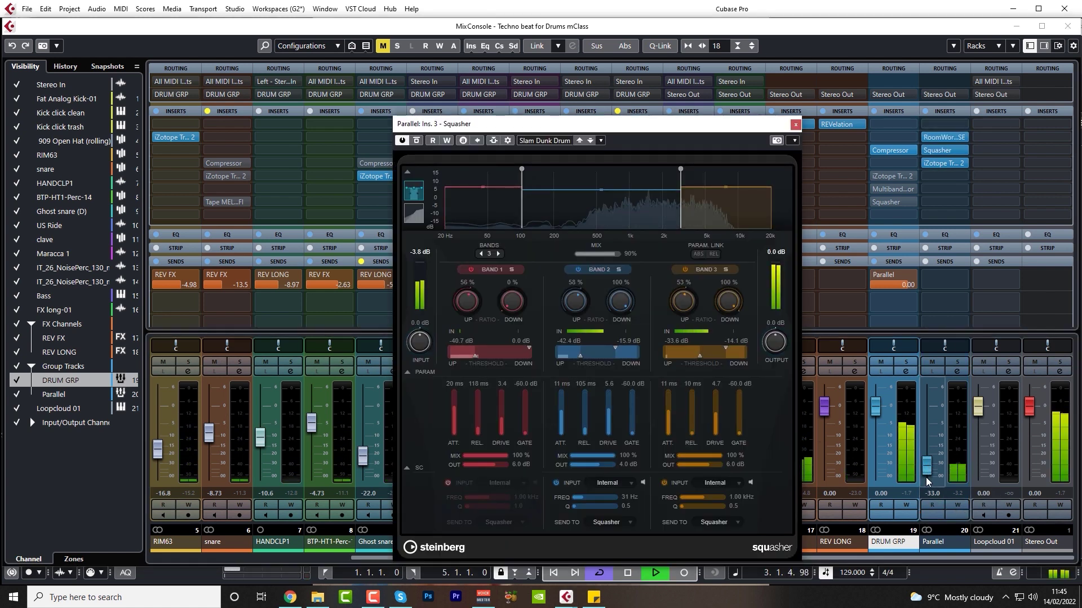
left_click_drag(927, 468, 928, 452)
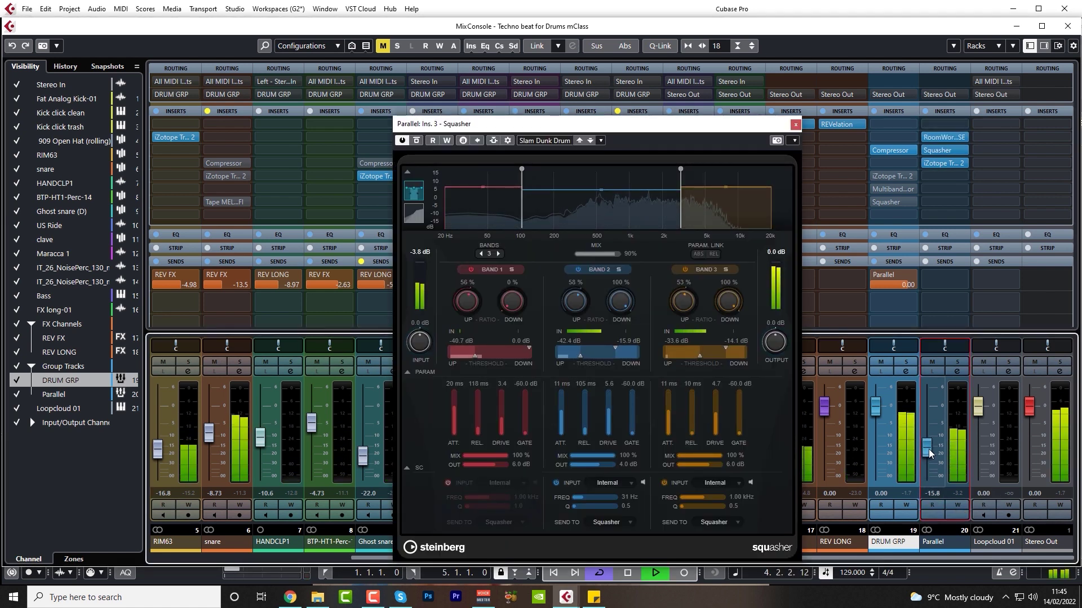
left_click_drag(929, 454, 929, 456)
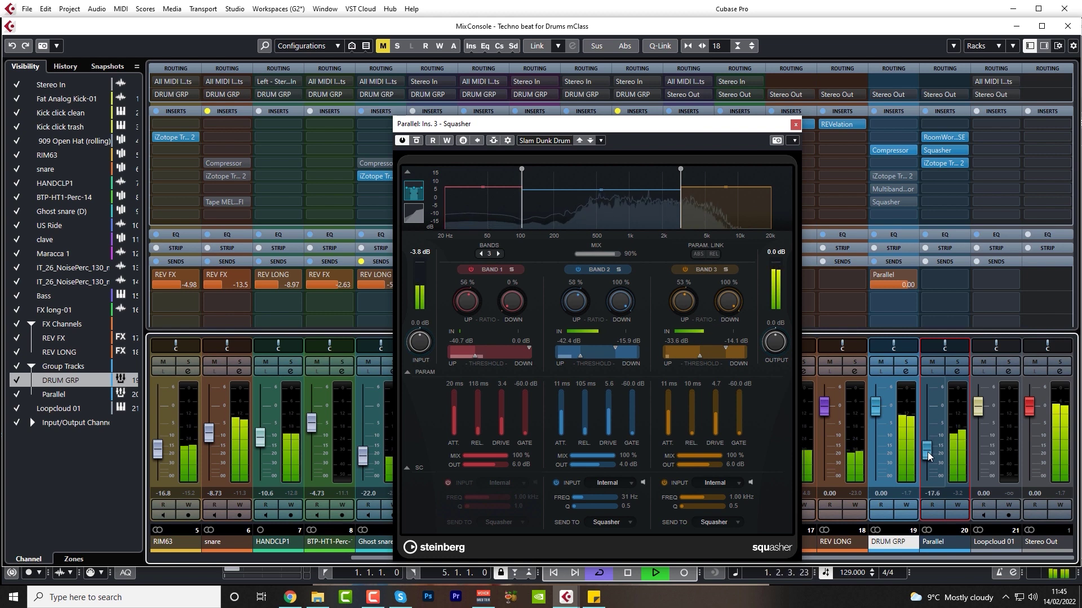
mouse_move(927, 451)
left_mouse_down()
mouse_move(929, 476)
mouse_move(930, 463)
left_mouse_up()
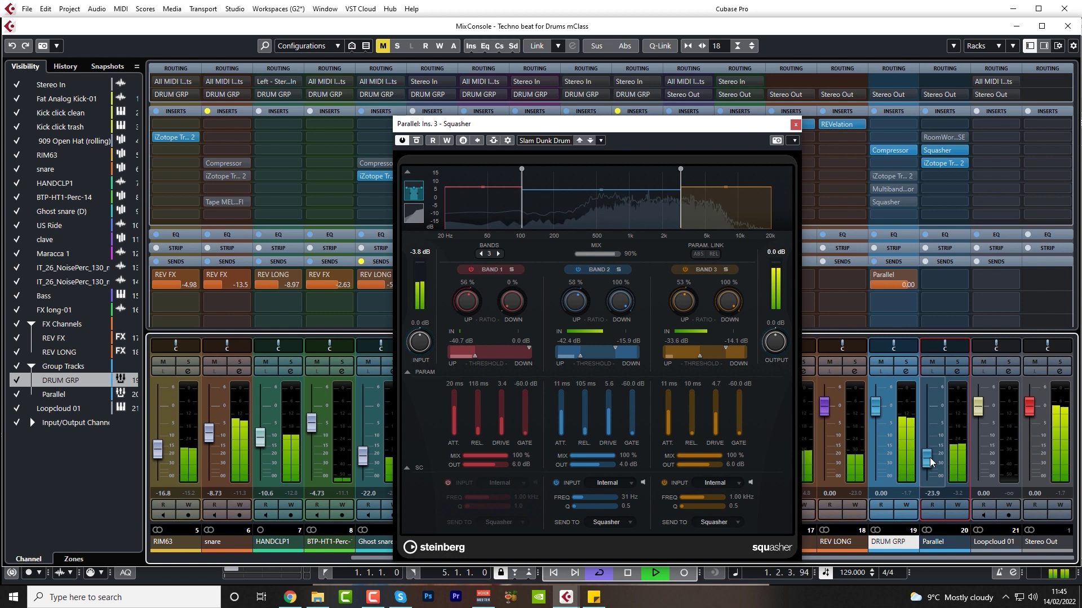
Step: Mute and unmute the Parallel group during playback to compare the beat with and without it
left_click(931, 362)
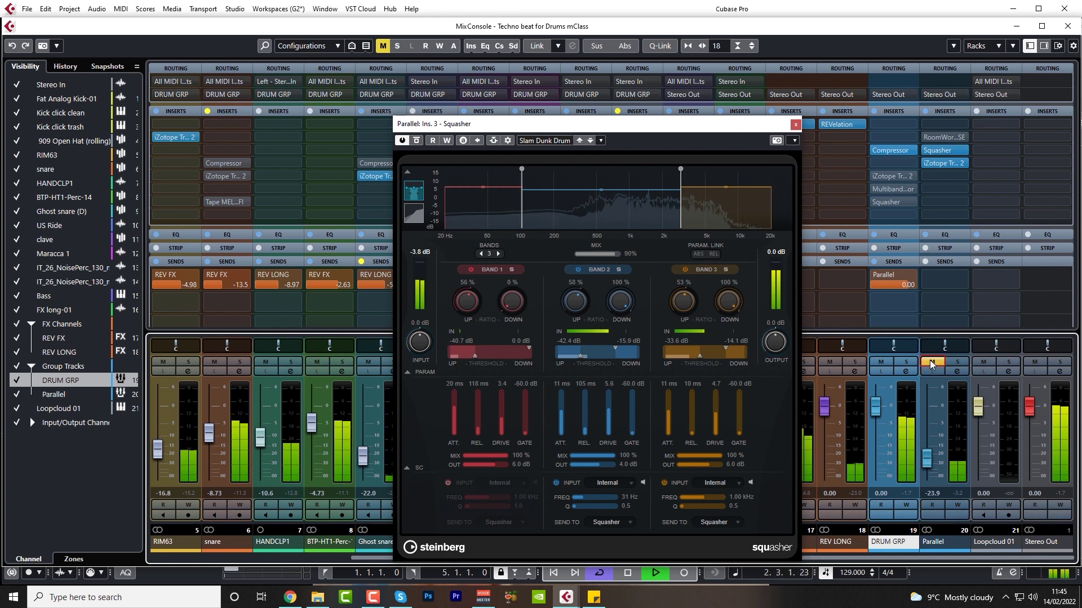
left_click(931, 363)
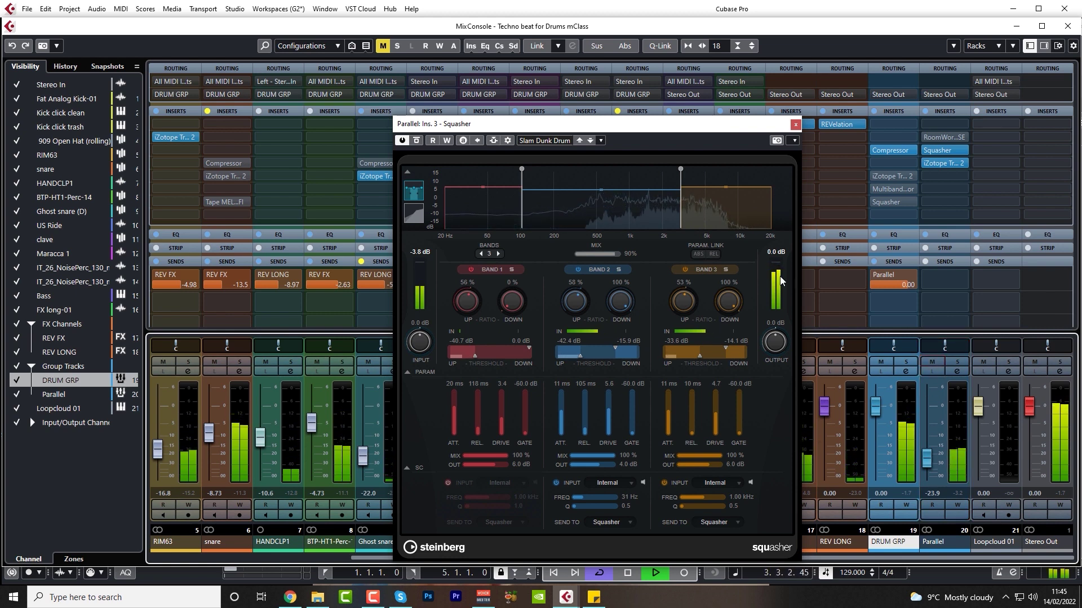
Step: Stop playback and load the Drums Smashed 01 preset in the Parallel group's Squasher
left_click(544, 141)
scroll(596, 293, "down", 5)
scroll(595, 293, "up", 6)
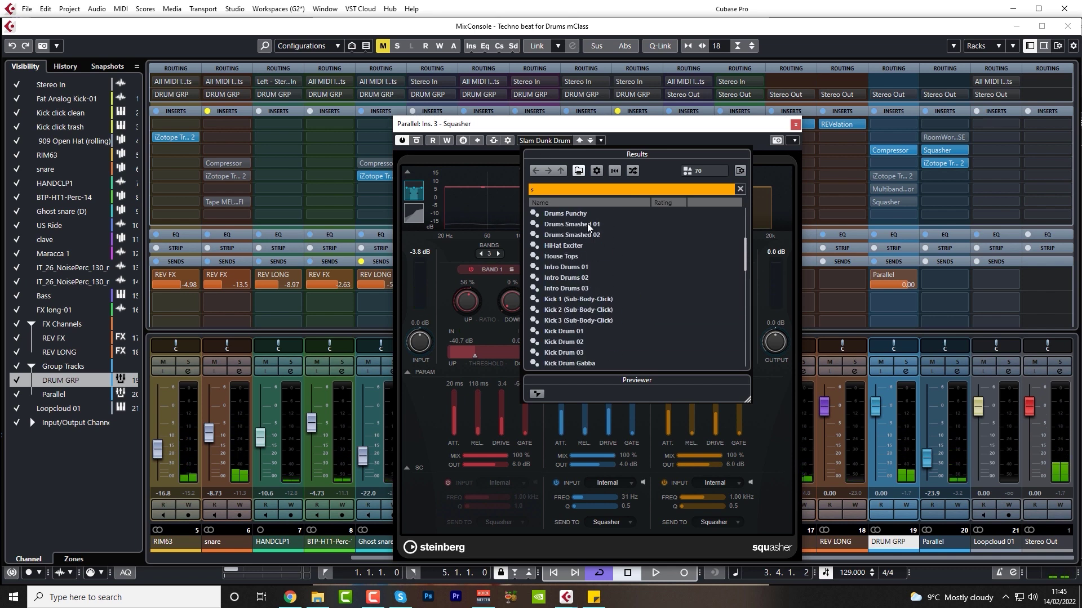
double_click(588, 224)
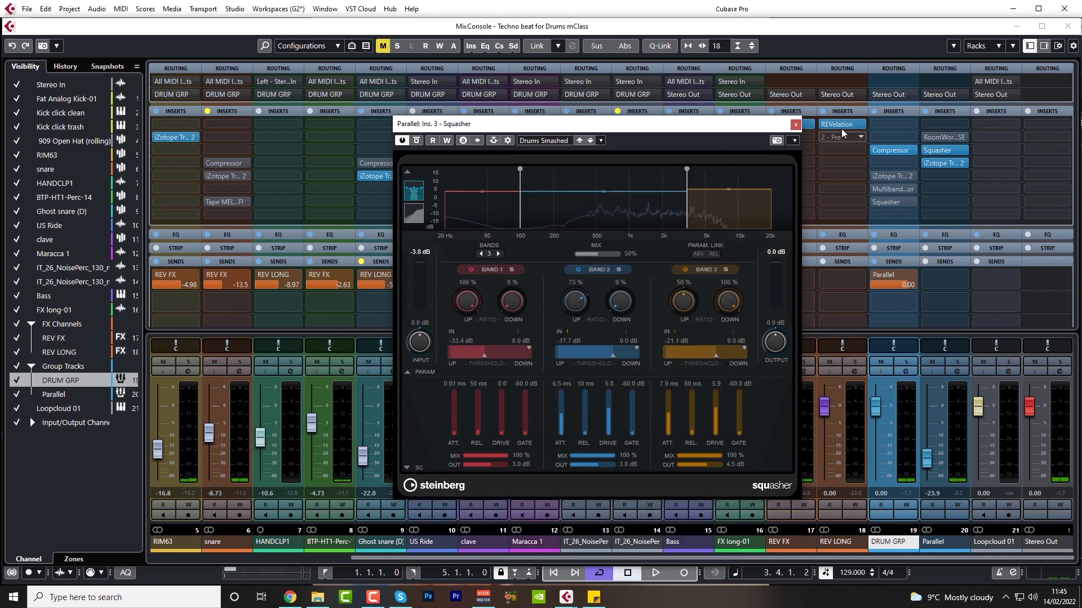